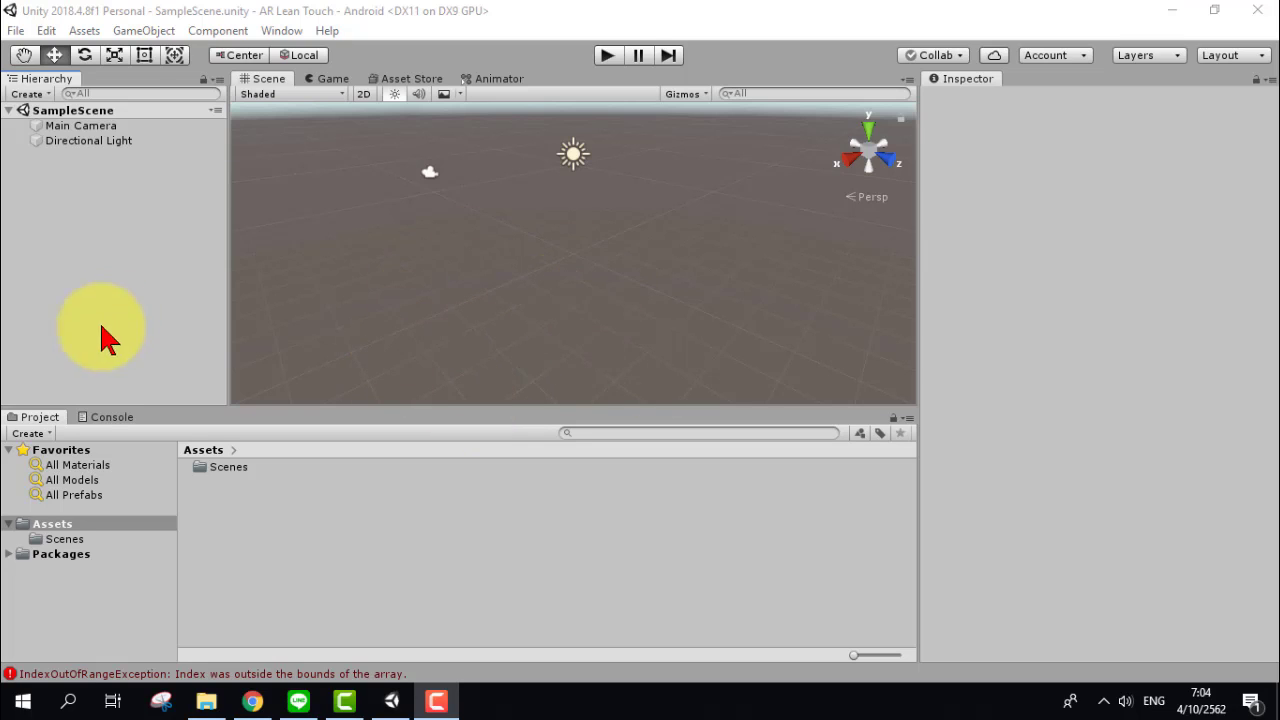
Tick Vuforia Augmented Reality under XR Settings in the Android Player Settings, then close Build Settings
{"action": "left_click", "coordinate": [16, 31]}
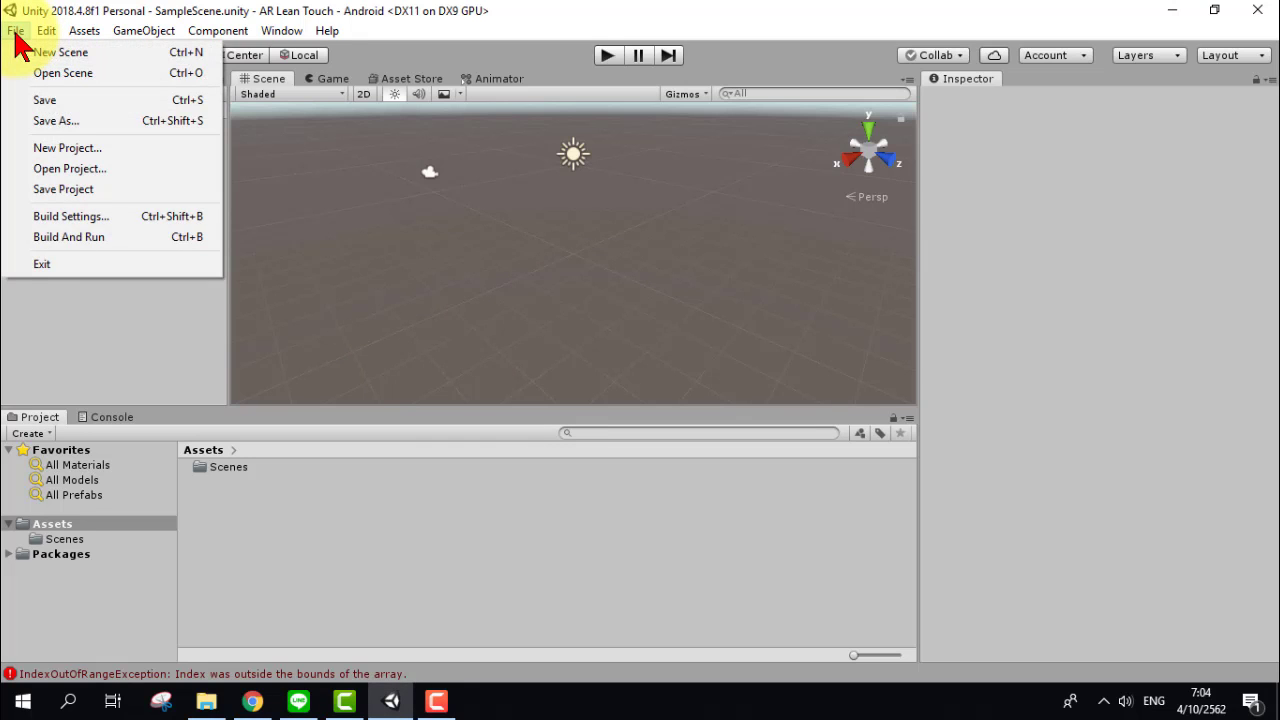
{"action": "left_click", "coordinate": [103, 229]}
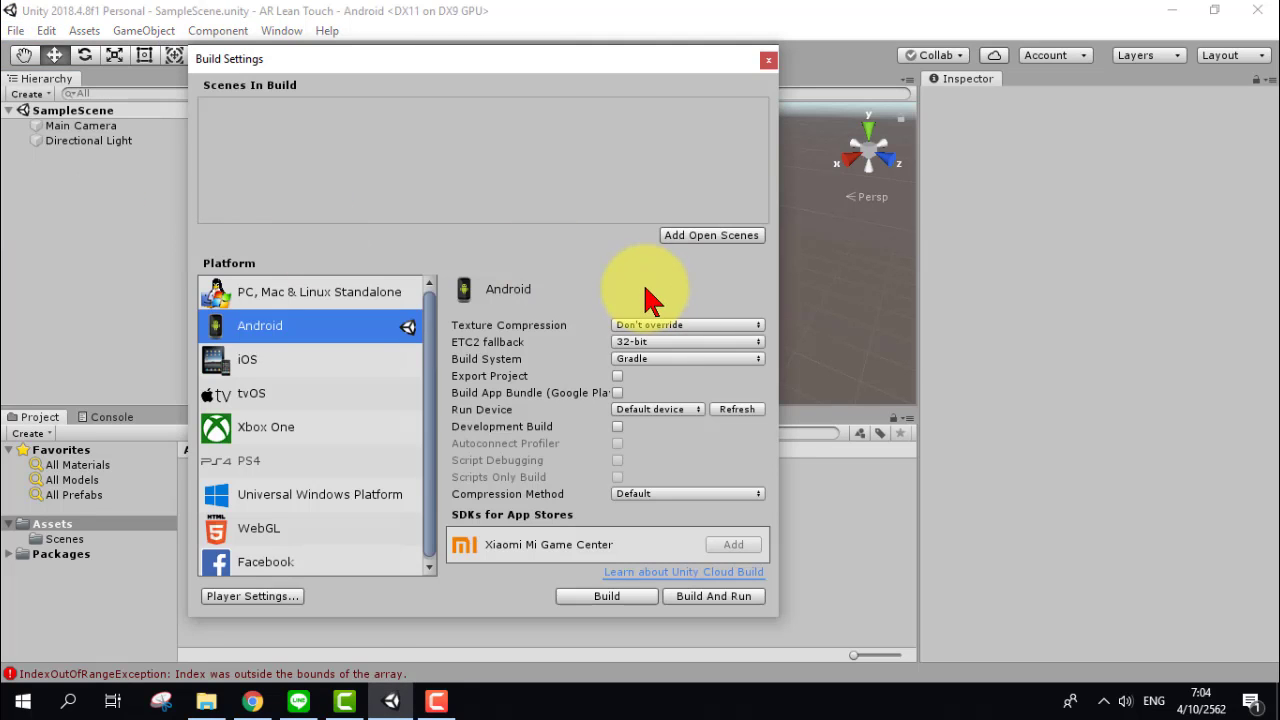
{"action": "left_click", "coordinate": [270, 598]}
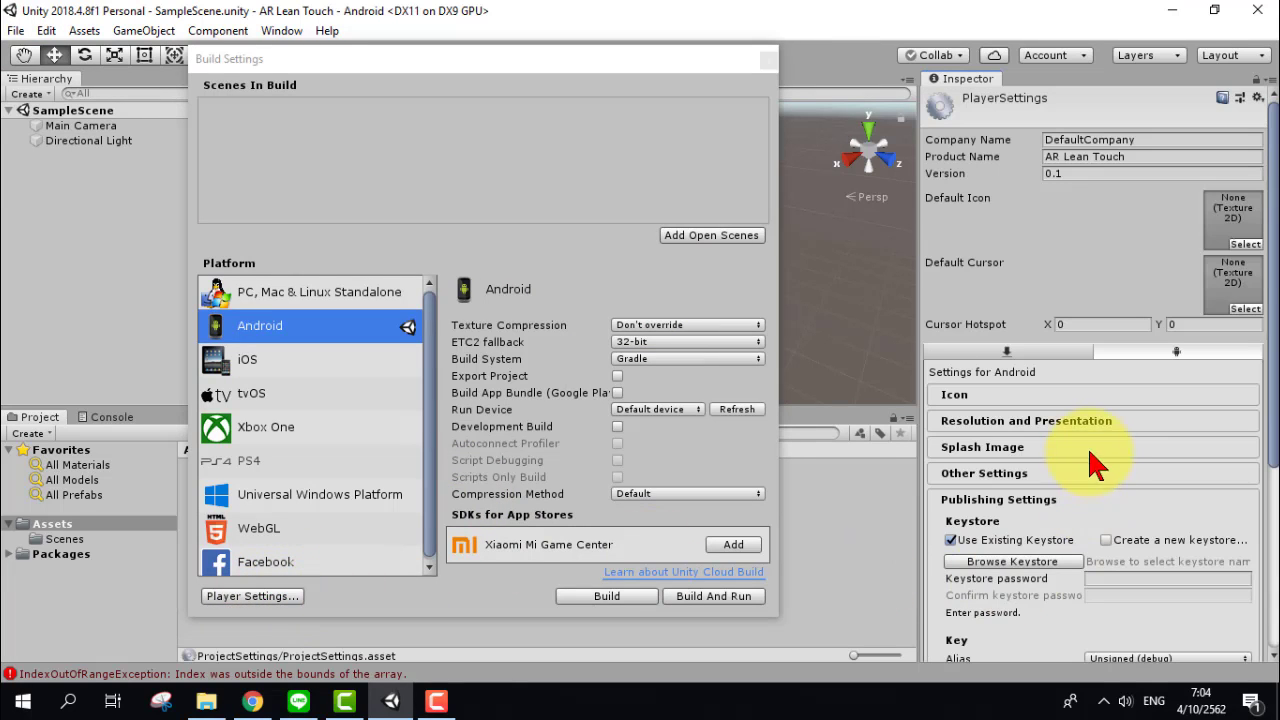
{"action": "scroll", "coordinate": [1095, 462], "scroll_direction": "down", "scroll_amount": 5}
{"action": "left_click", "coordinate": [985, 633]}
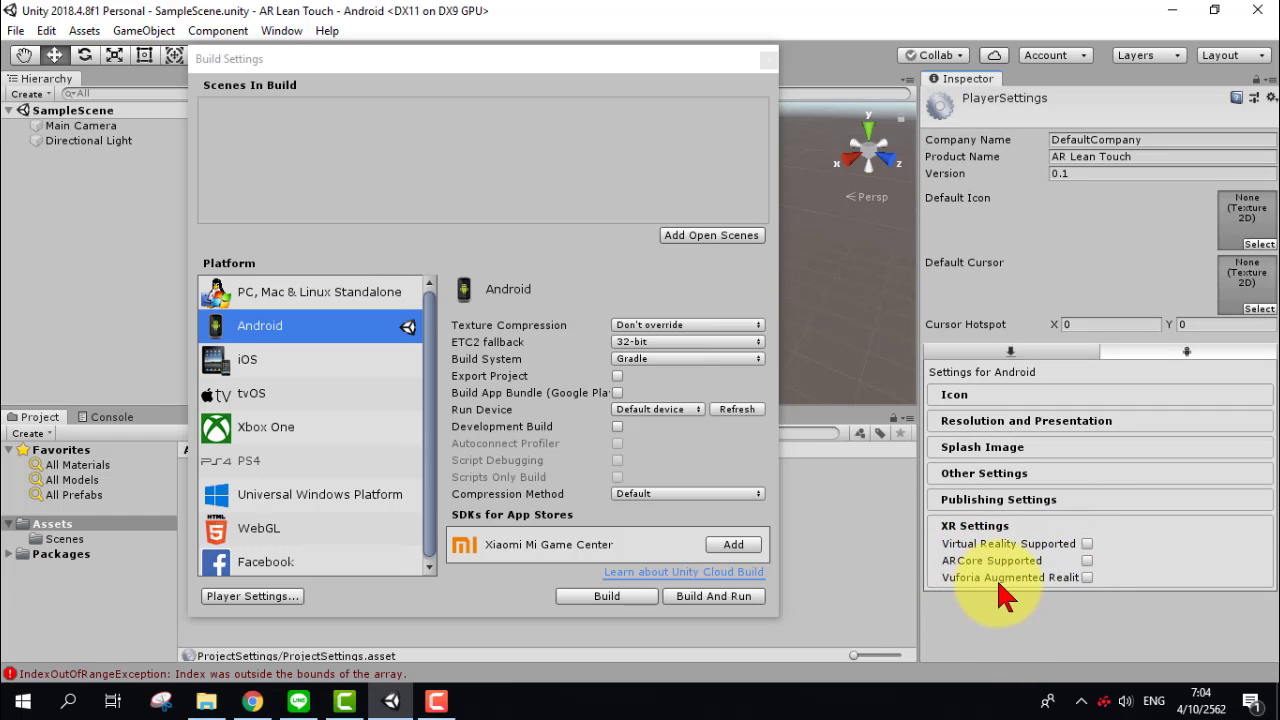
{"action": "left_click", "coordinate": [1086, 578]}
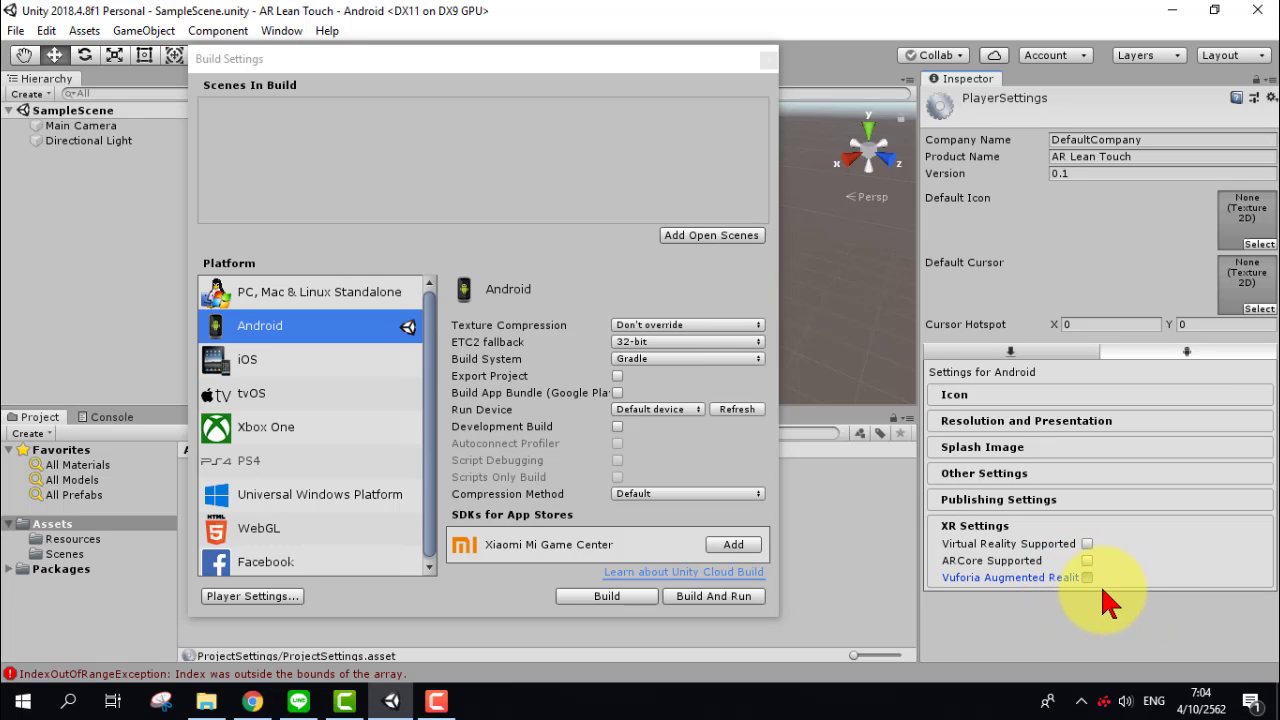
{"action": "left_click", "coordinate": [768, 62]}
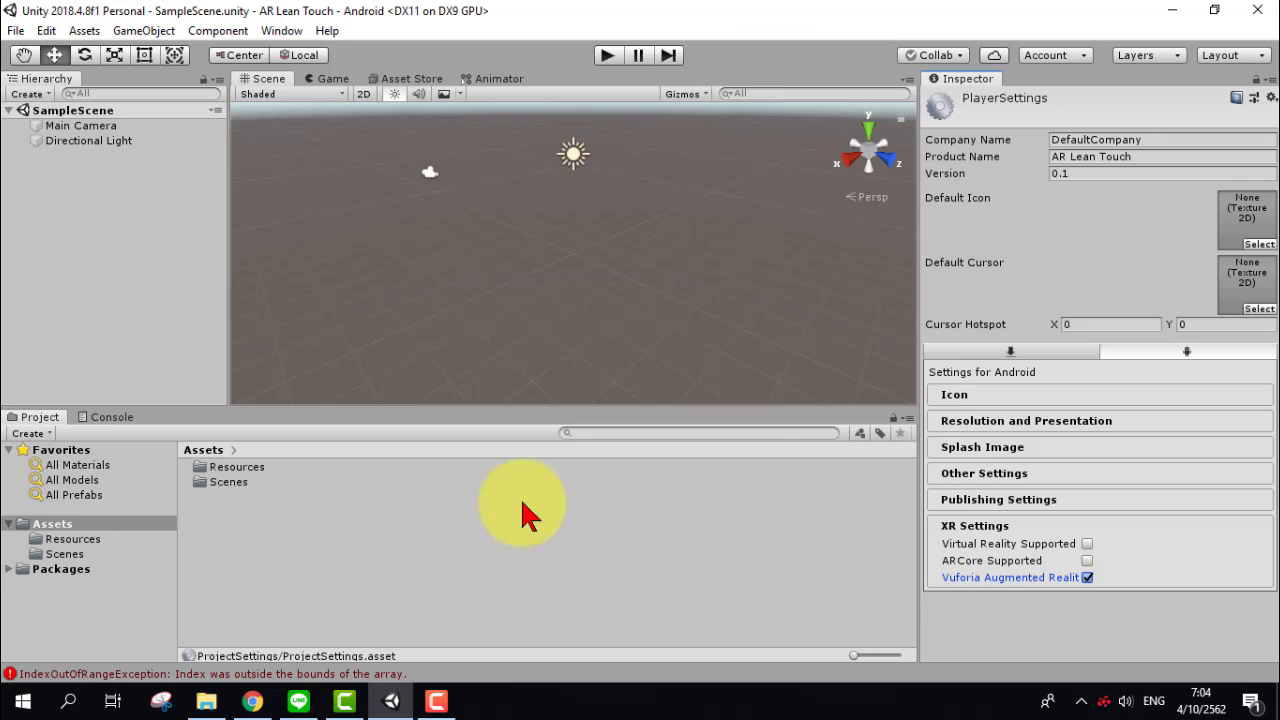
Delete the Main Camera from SampleScene
{"action": "left_click", "coordinate": [110, 128]}
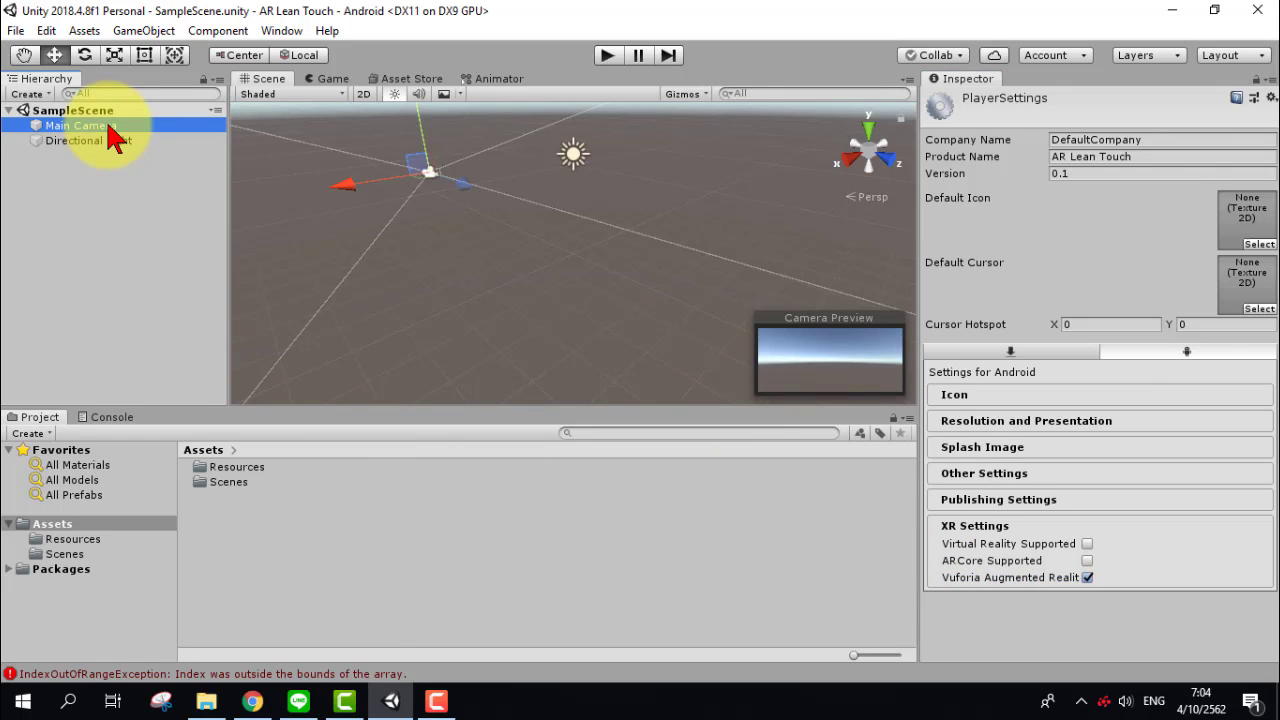
{"action": "right_click", "coordinate": [113, 138]}
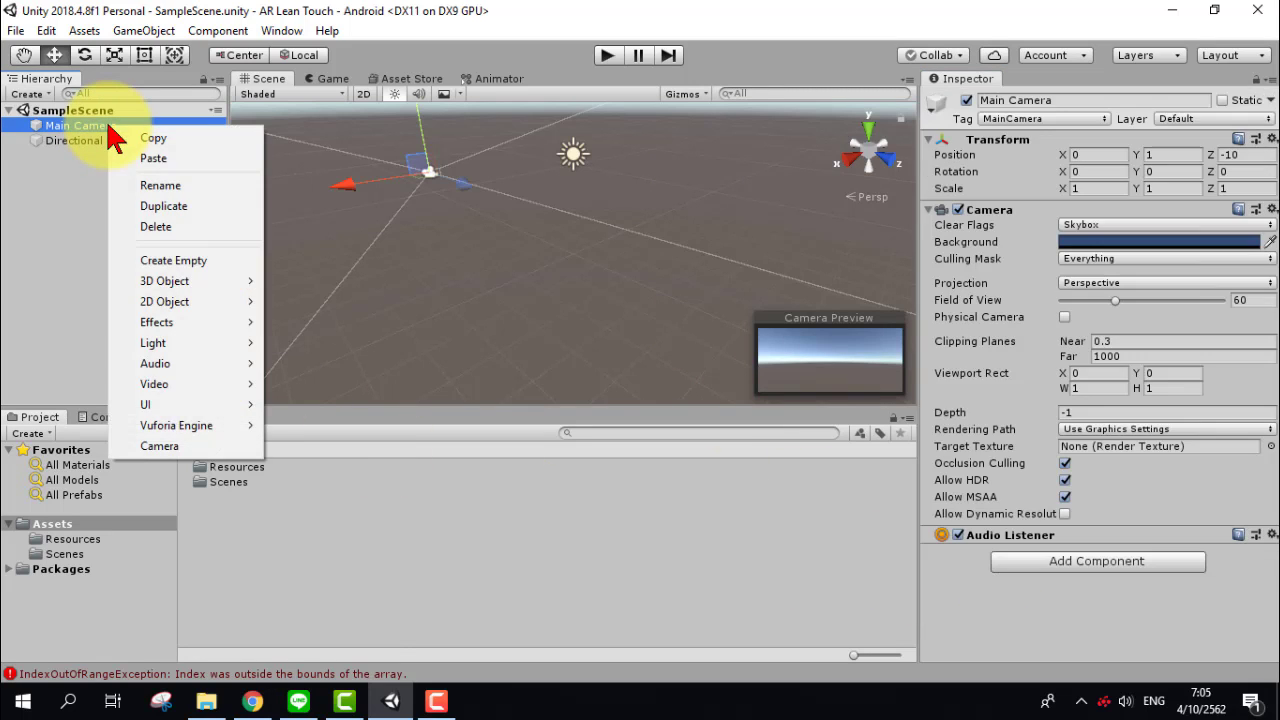
{"action": "left_click", "coordinate": [156, 226]}
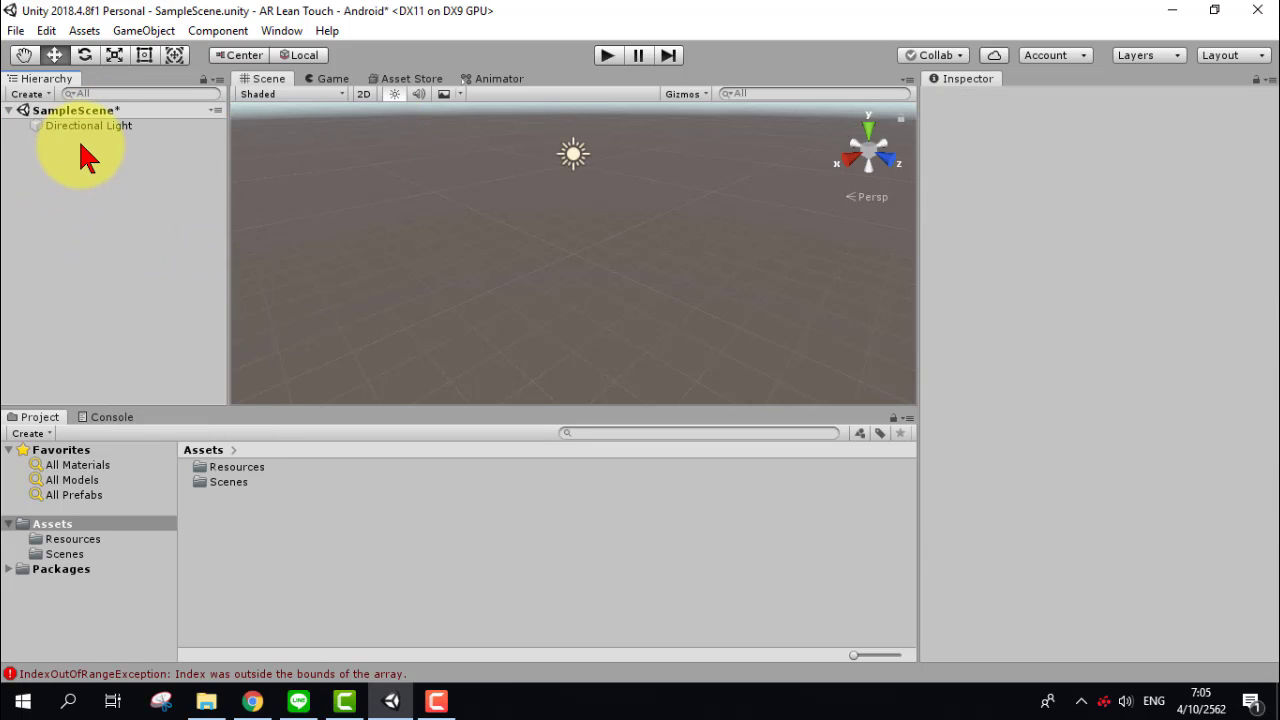
Add a Vuforia Engine AR Camera and import the Vuforia Engine assets it requires
{"action": "left_click", "coordinate": [148, 30]}
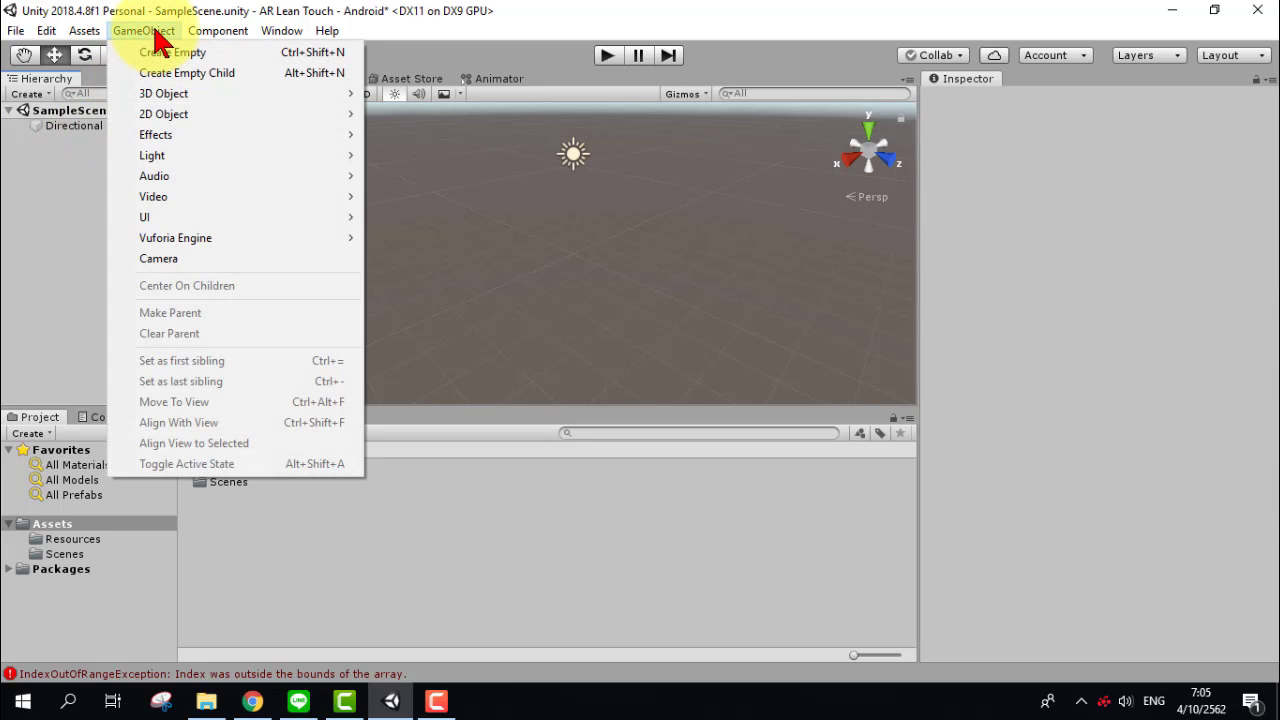
{"action": "mouse_move", "coordinate": [216, 240]}
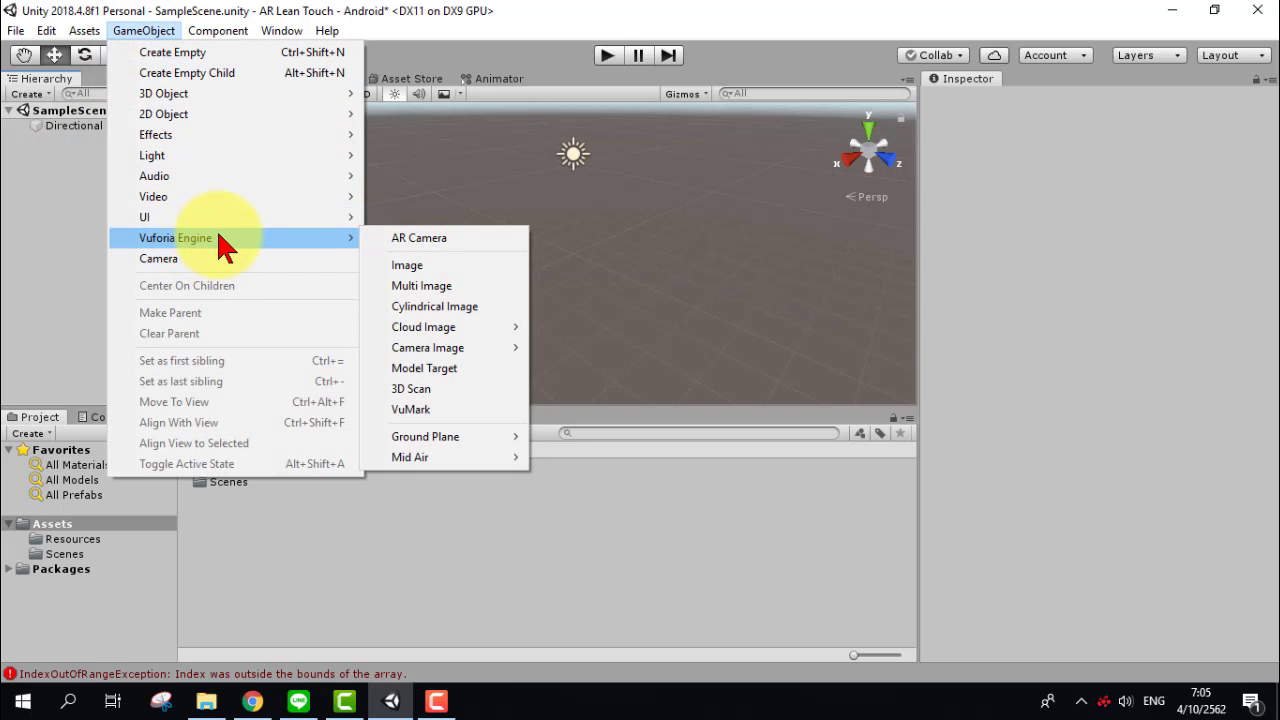
{"action": "left_click", "coordinate": [443, 241]}
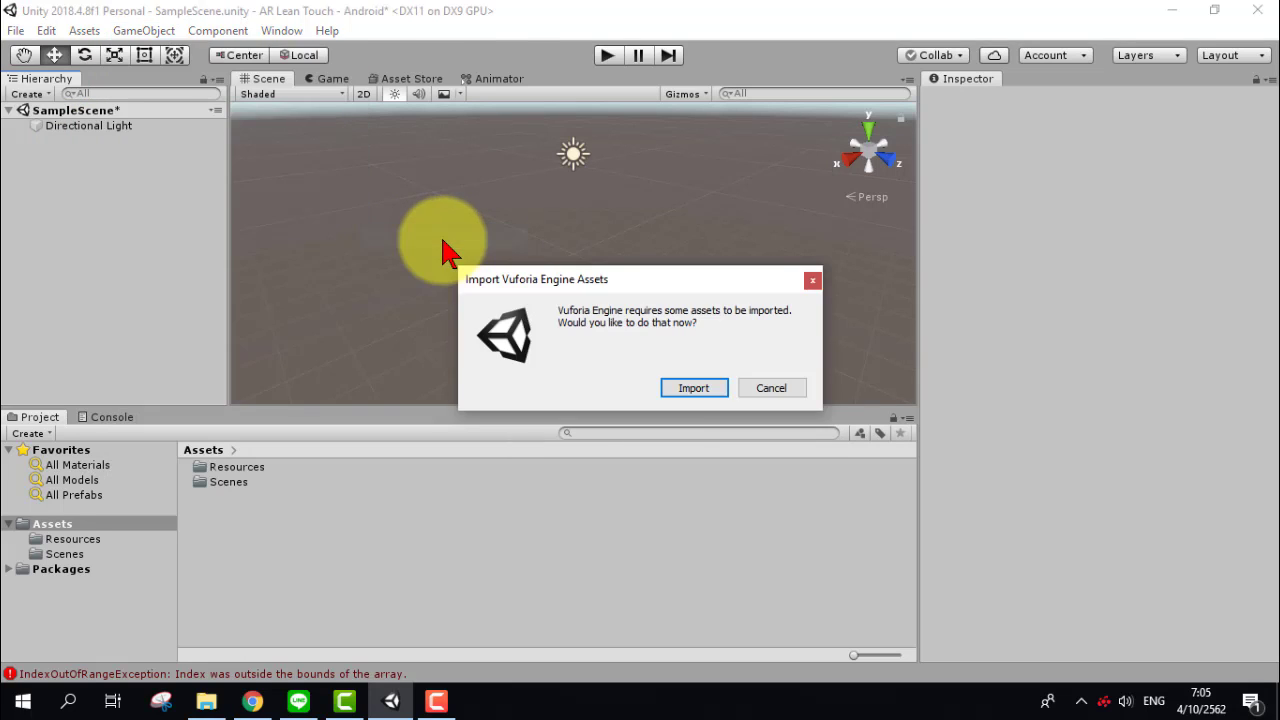
{"action": "left_click", "coordinate": [692, 390]}
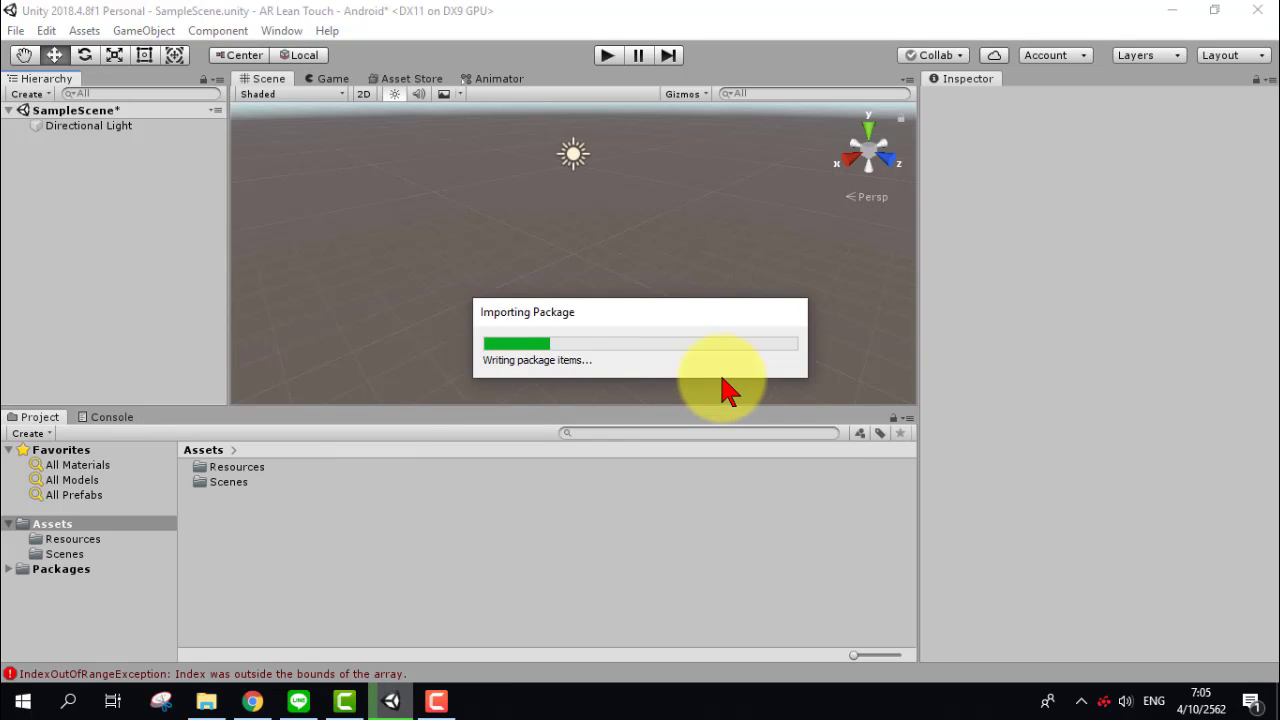
Log into the Vuforia Developer Portal in Chrome using the saved account credentials
{"action": "left_click", "coordinate": [252, 700]}
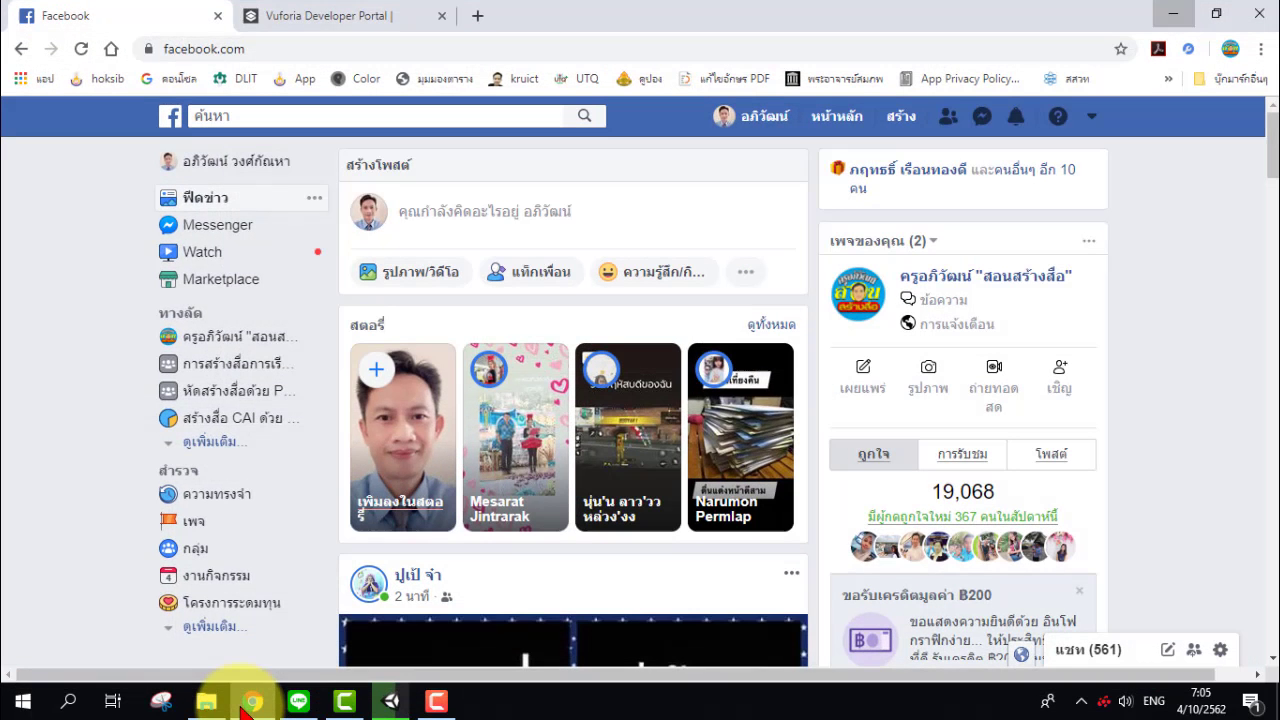
{"action": "left_click", "coordinate": [318, 22]}
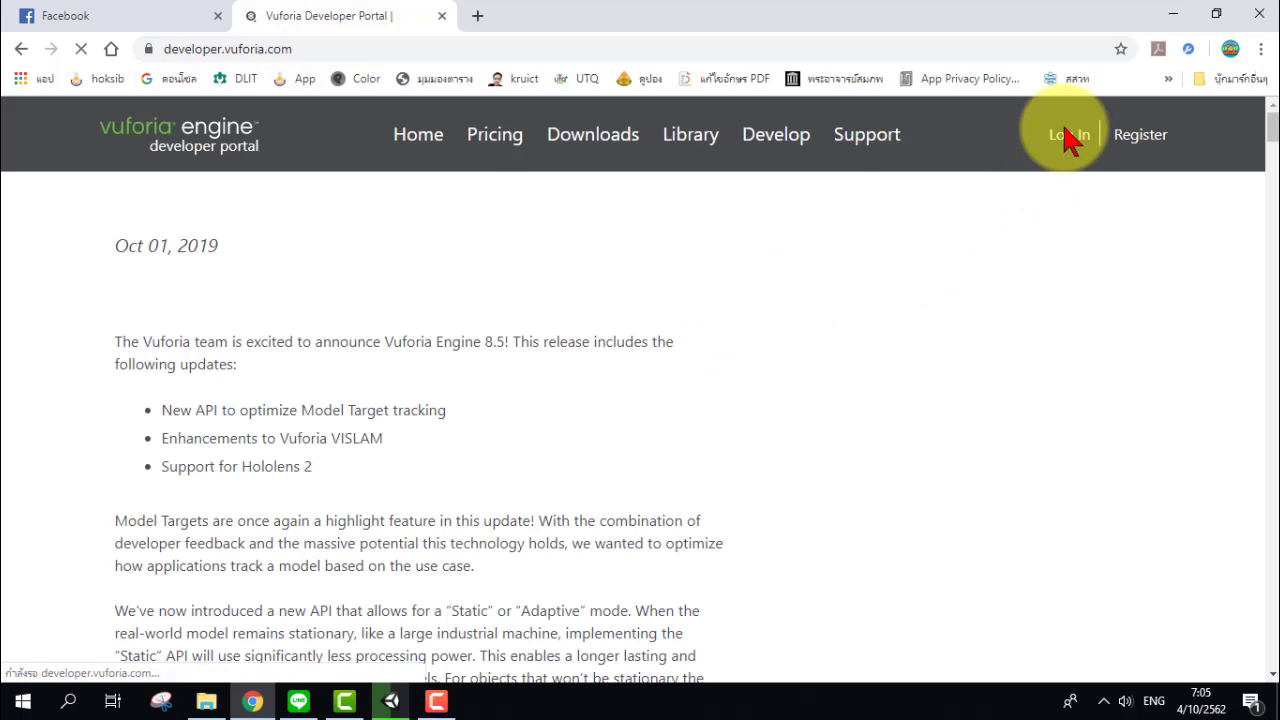
{"action": "left_click", "coordinate": [1062, 150]}
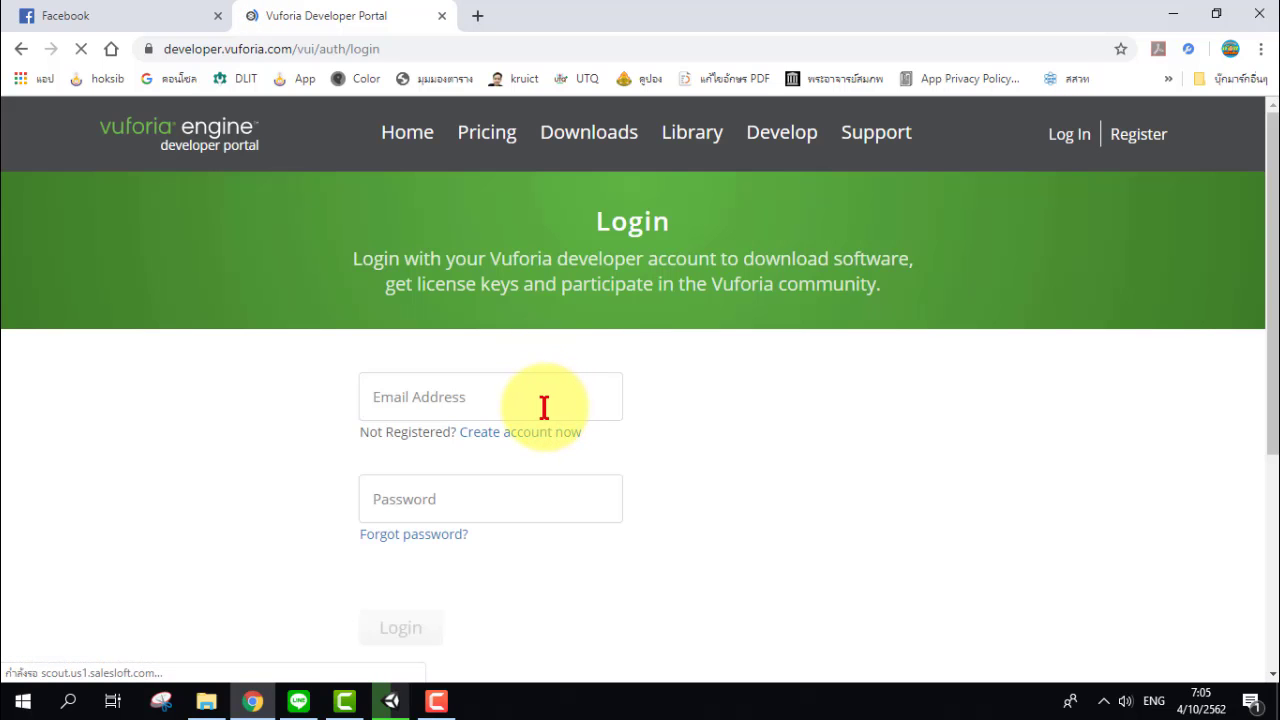
{"action": "left_click", "coordinate": [543, 403]}
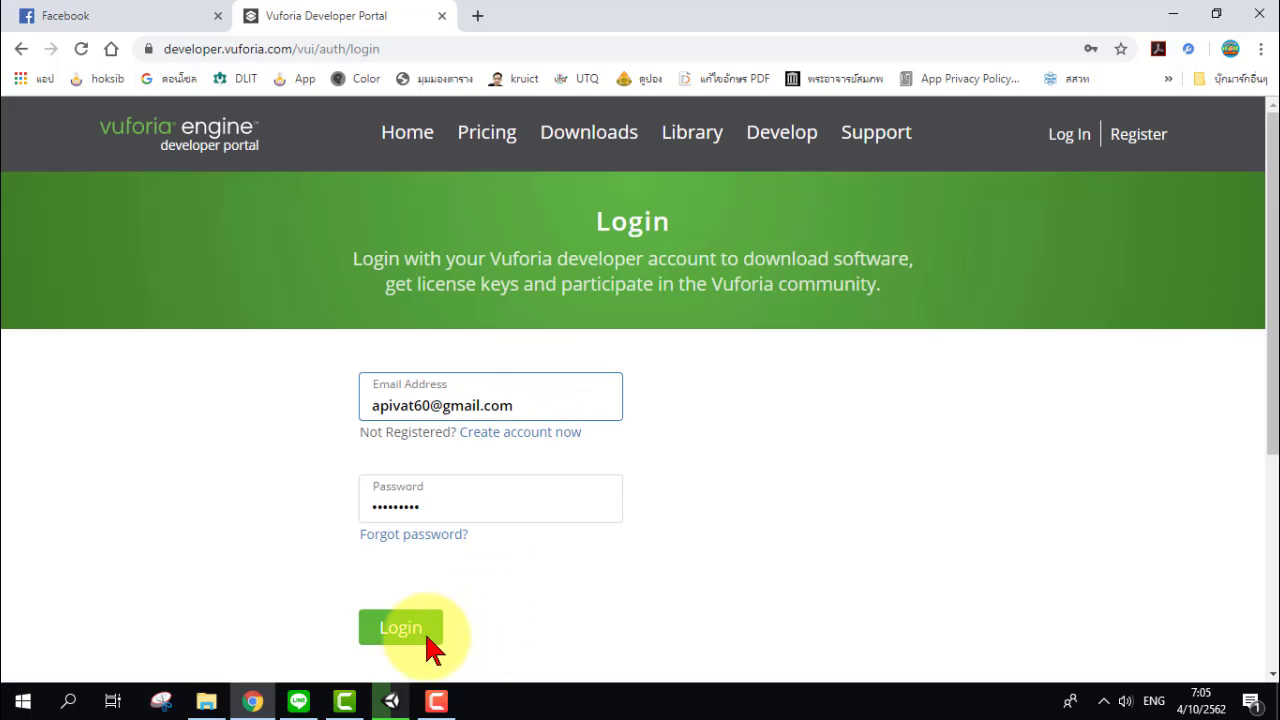
{"action": "left_click", "coordinate": [423, 640]}
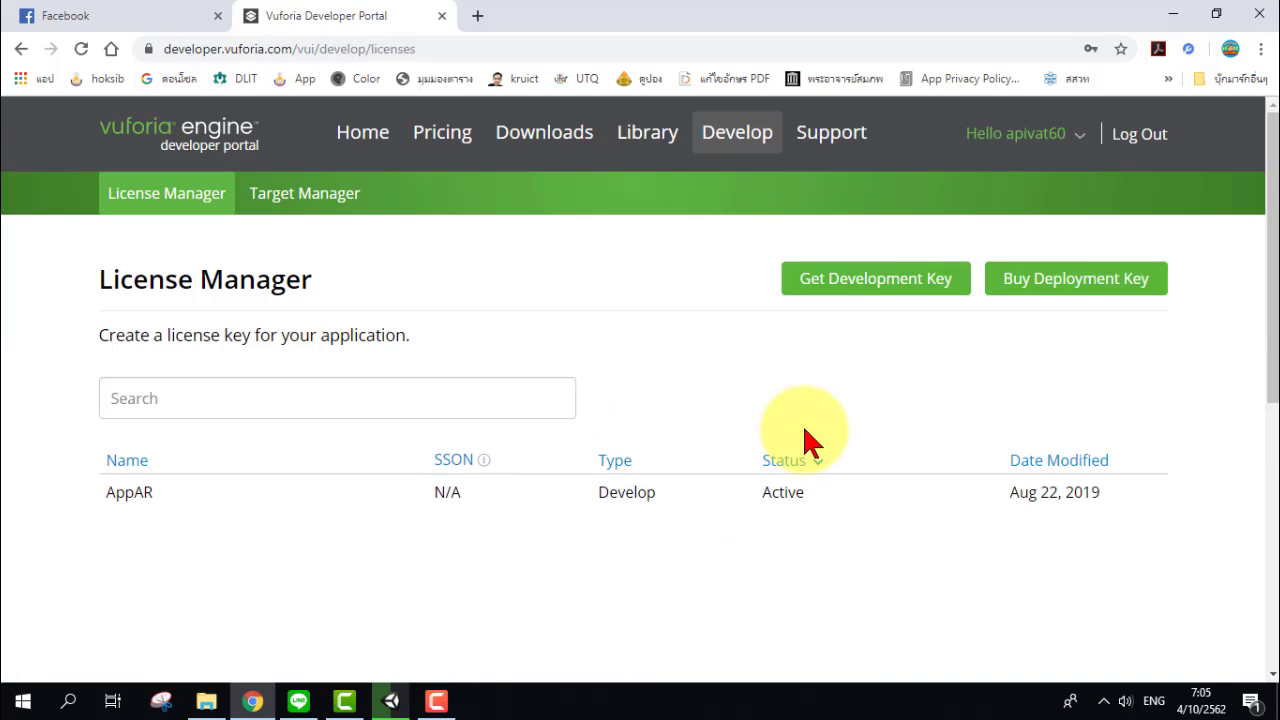
Add a Device-type database named LeanTouch in Target Manager
{"action": "left_click", "coordinate": [335, 210]}
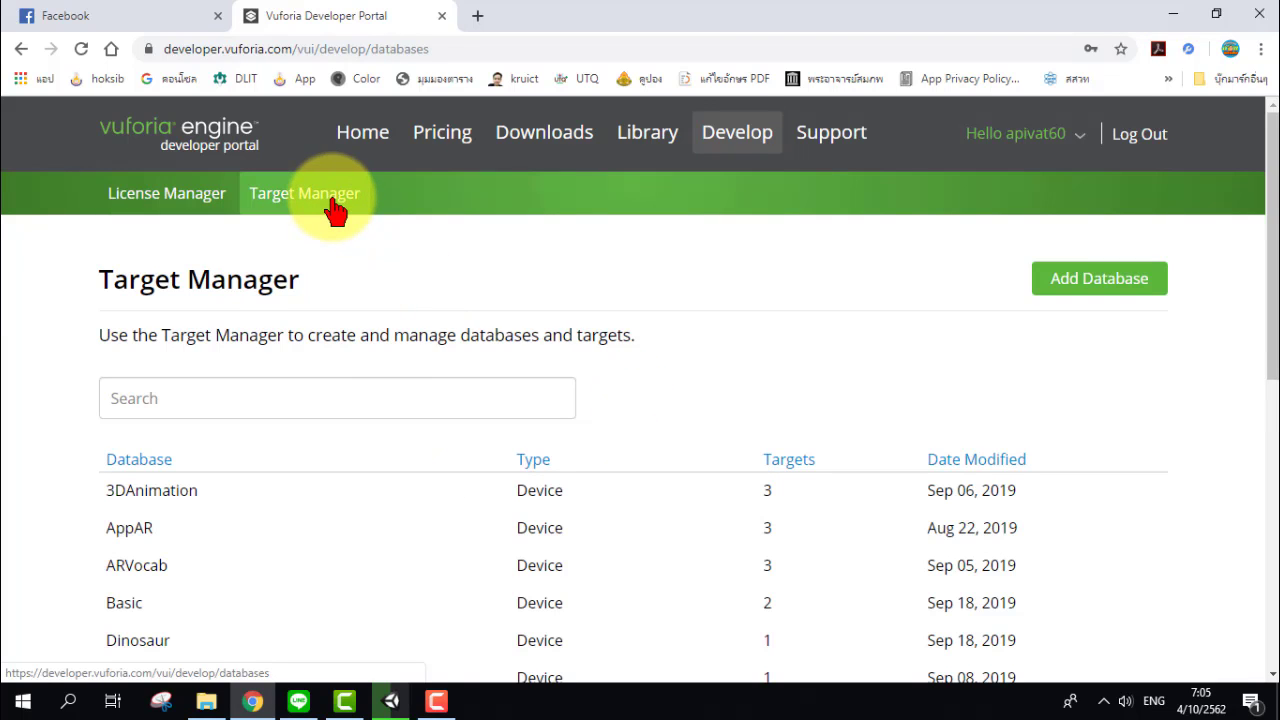
{"action": "left_click", "coordinate": [1100, 285]}
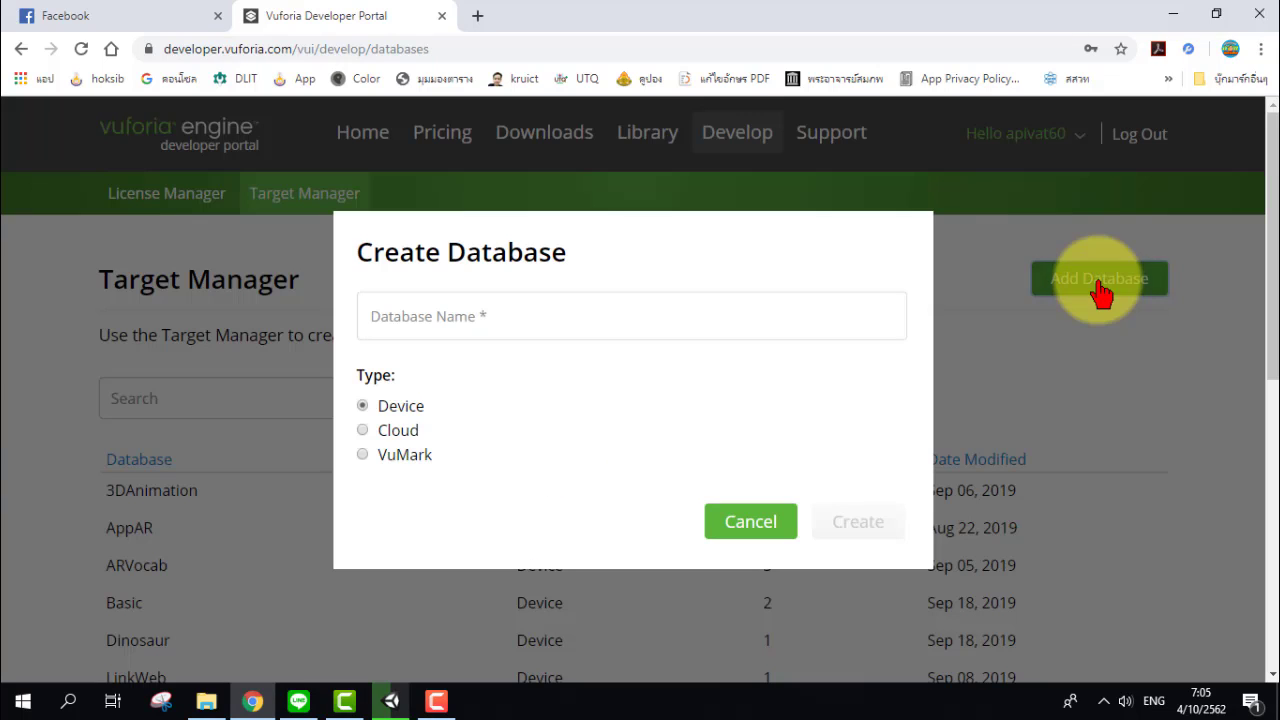
{"action": "left_click", "coordinate": [442, 318]}
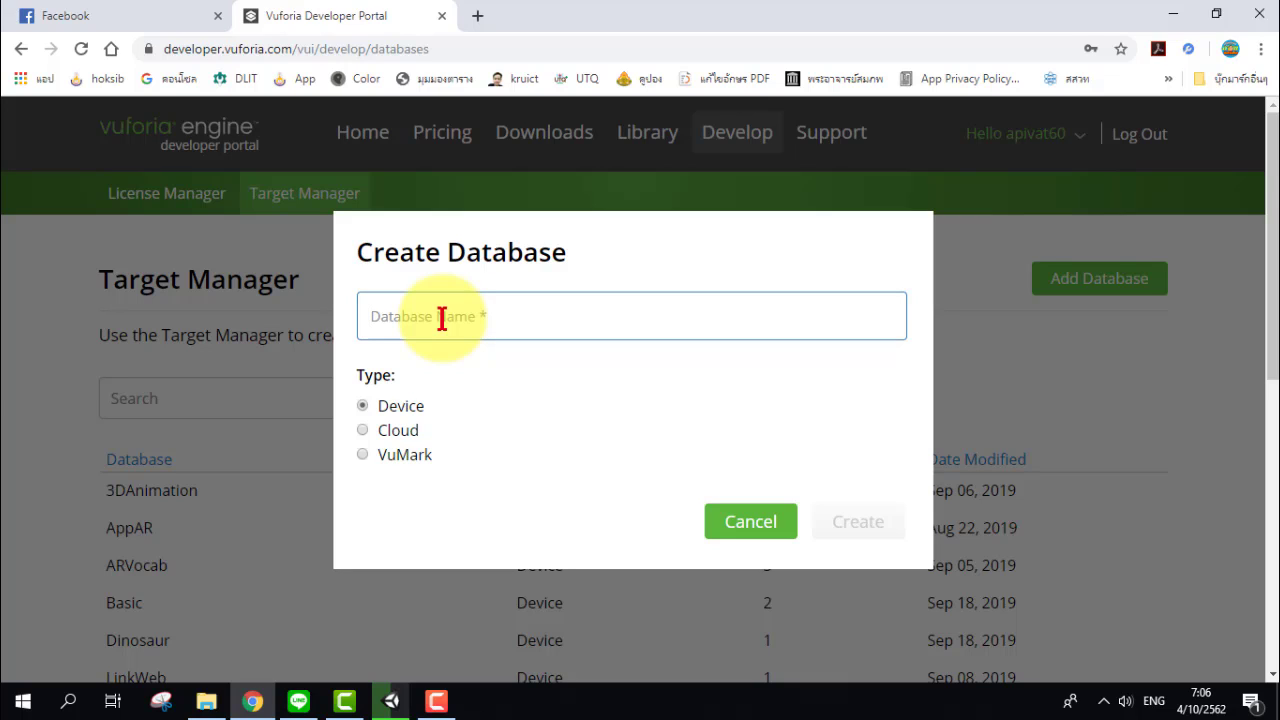
{"action": "type", "text": "LeanTouc"}
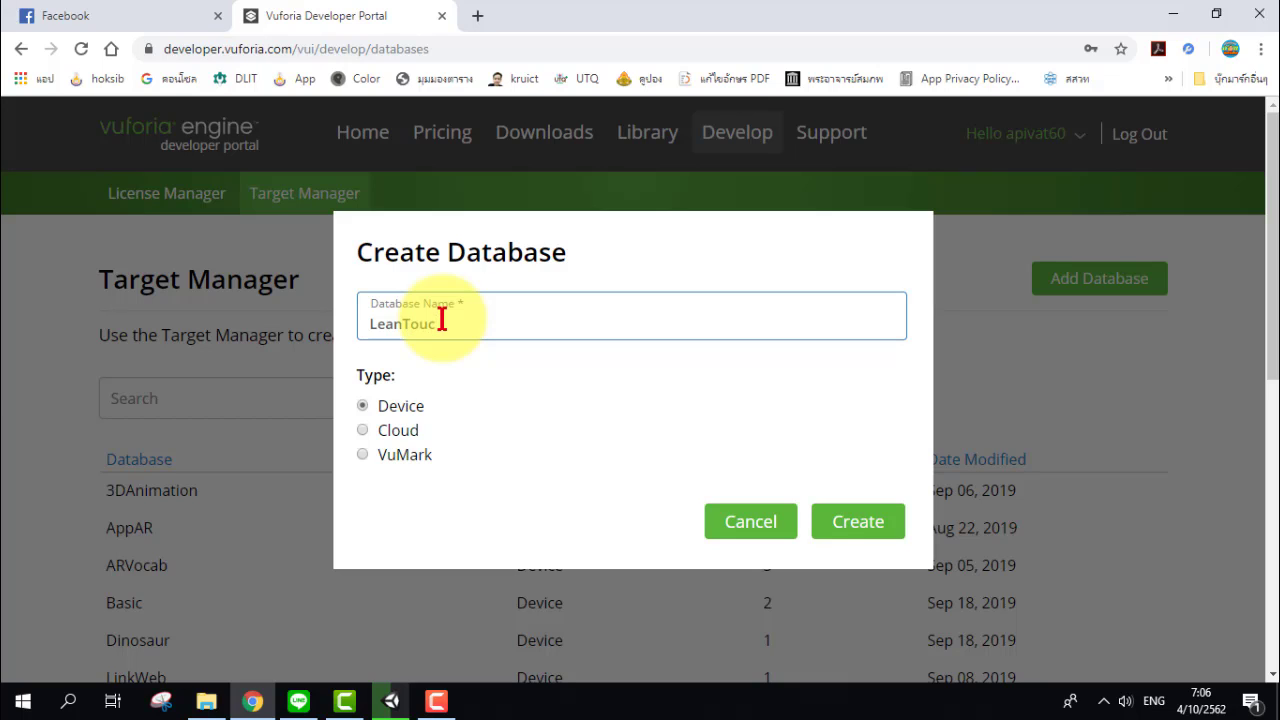
{"action": "type", "text": "h"}
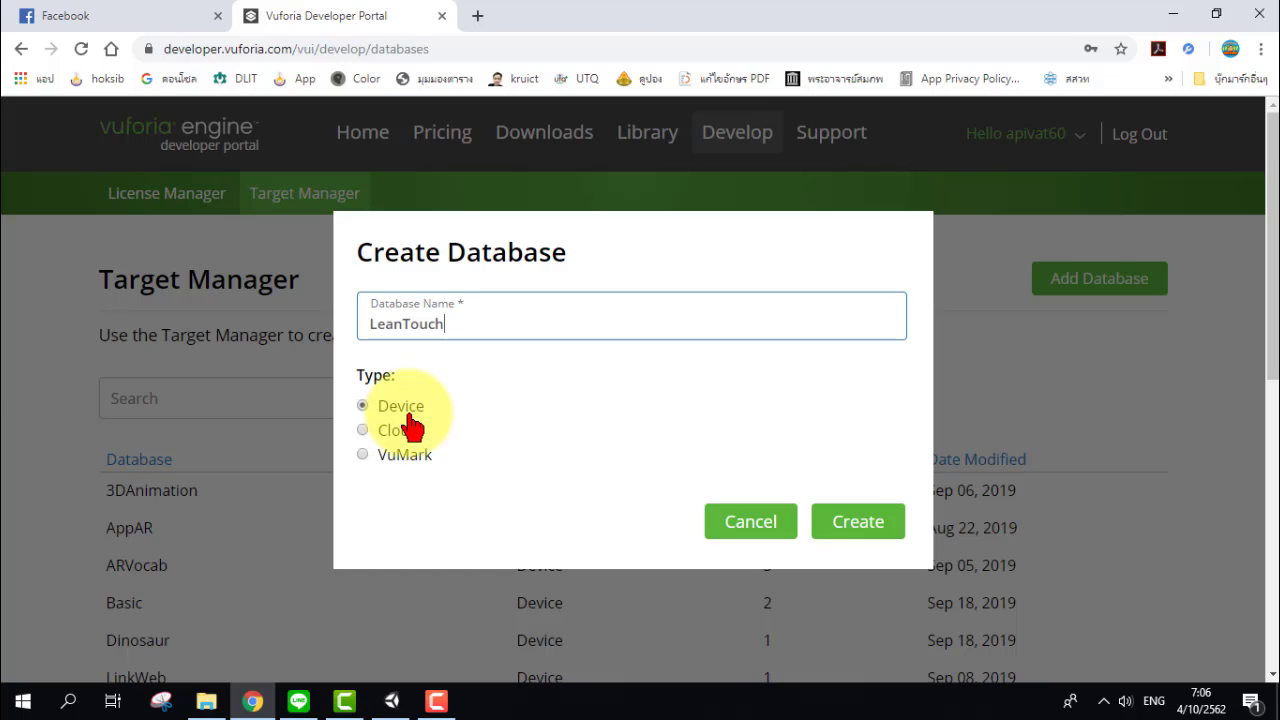
{"action": "left_click", "coordinate": [876, 528]}
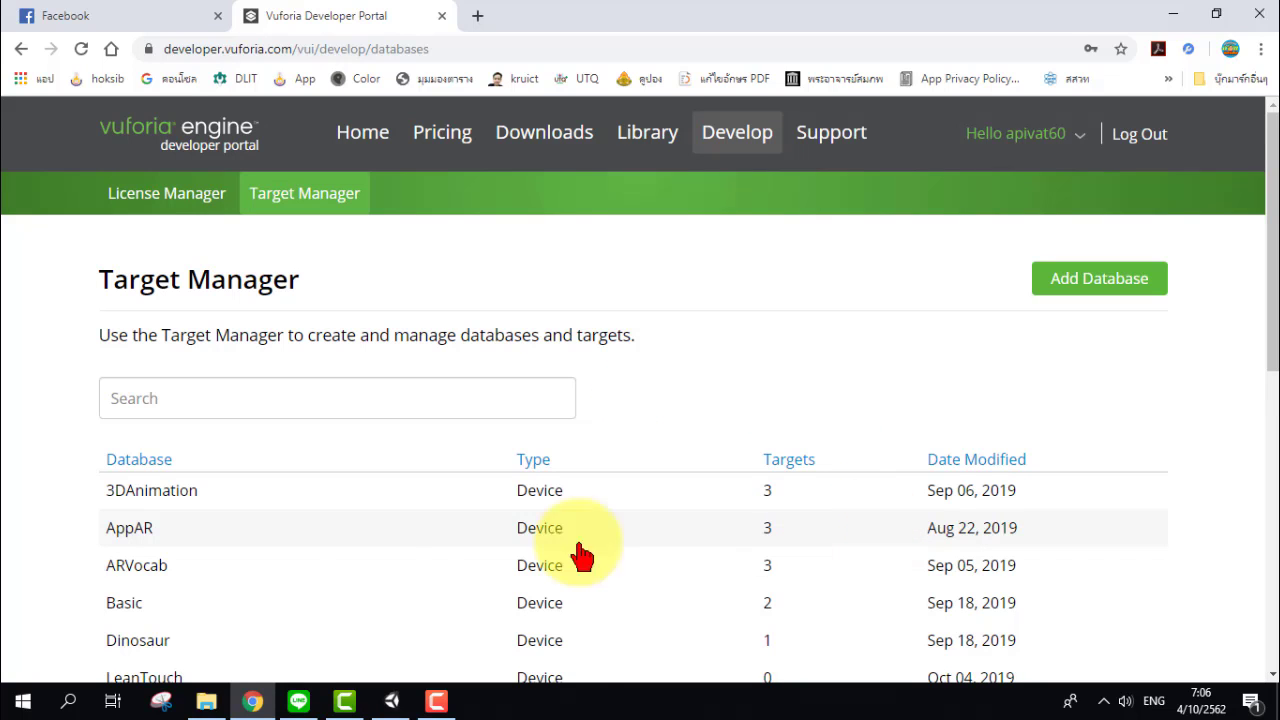
{"action": "scroll", "coordinate": [369, 535], "scroll_direction": "down", "scroll_amount": 4}
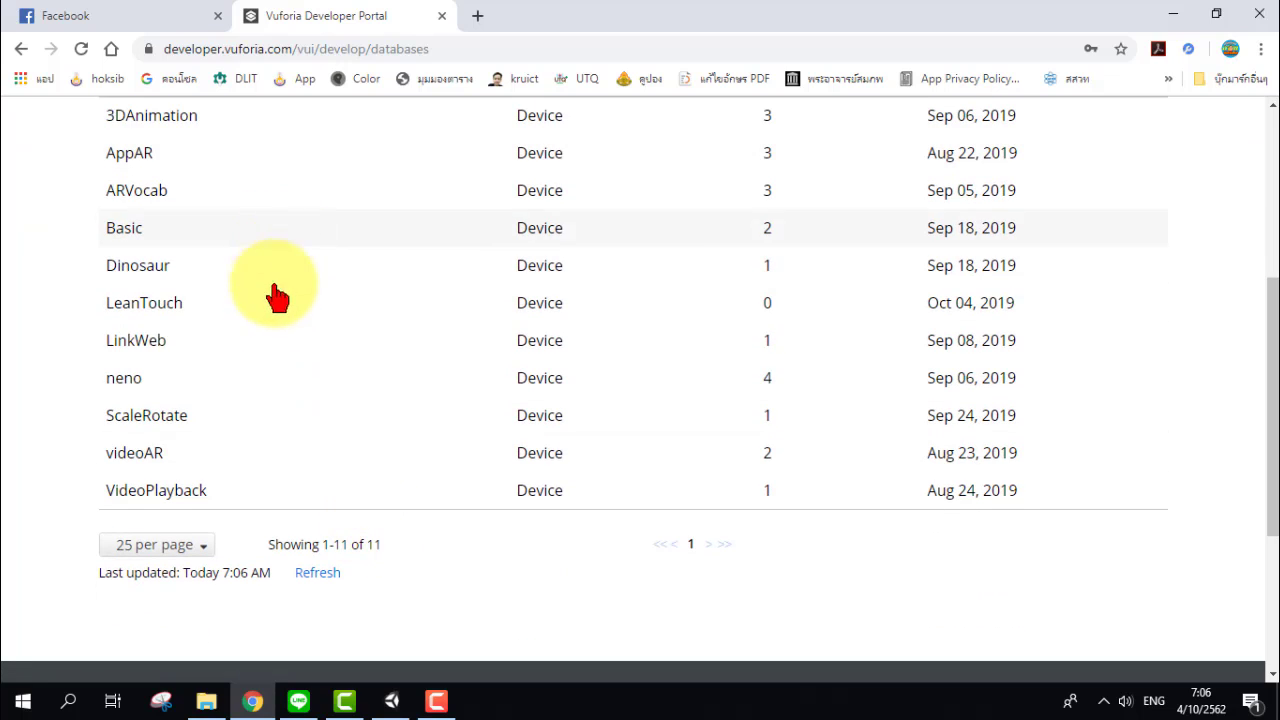
In LeanTouch, start a Single Image target with width 400 and browse for its image
{"action": "left_click", "coordinate": [161, 310]}
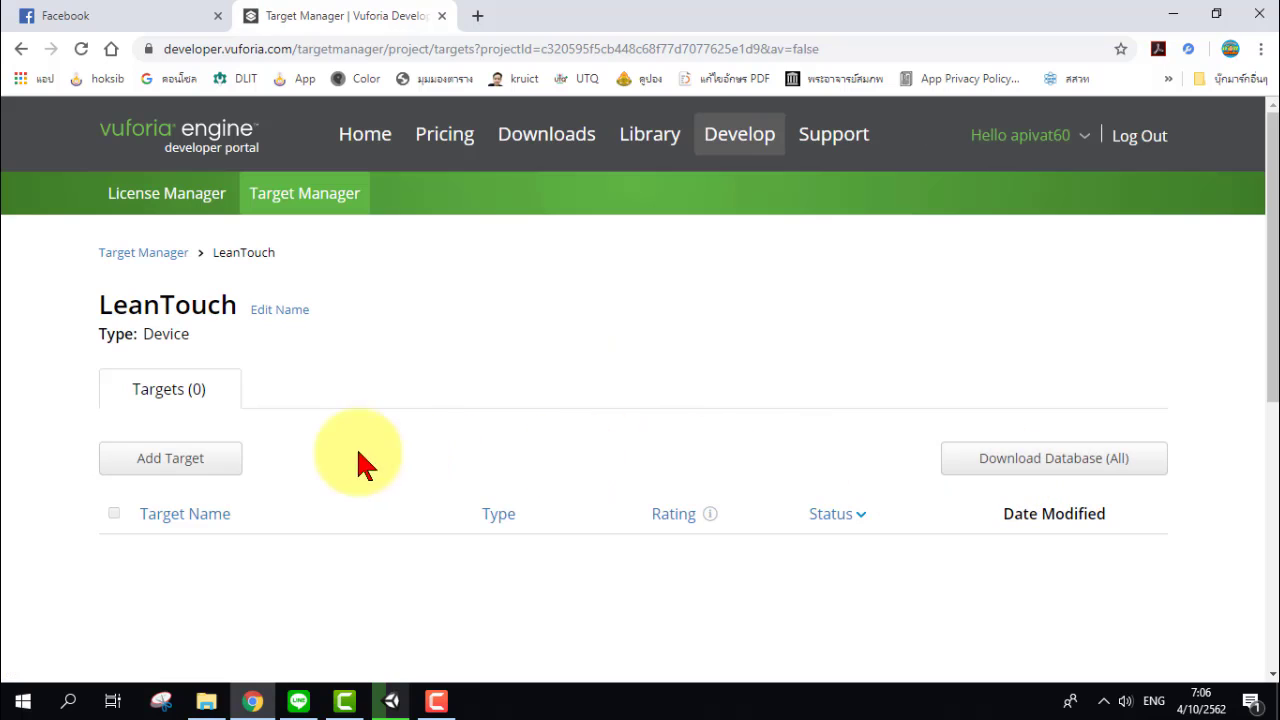
{"action": "left_click", "coordinate": [182, 465]}
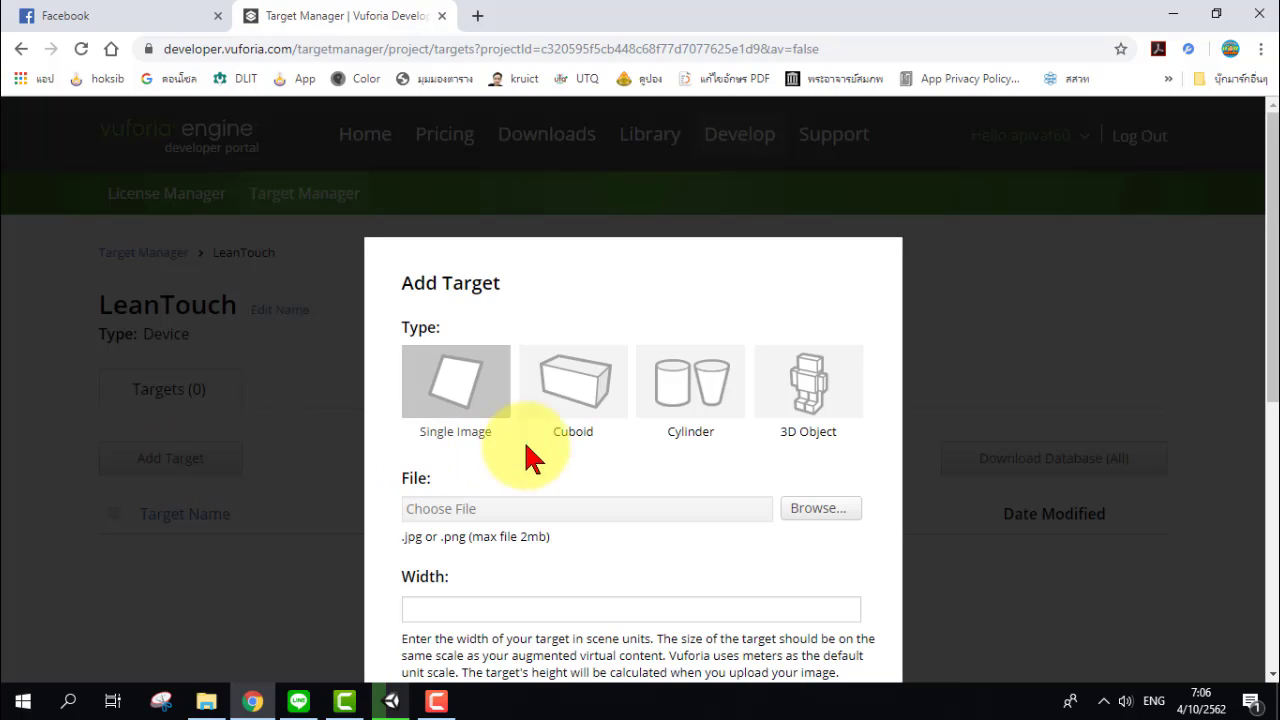
{"action": "scroll", "coordinate": [600, 462], "scroll_direction": "down", "scroll_amount": 2}
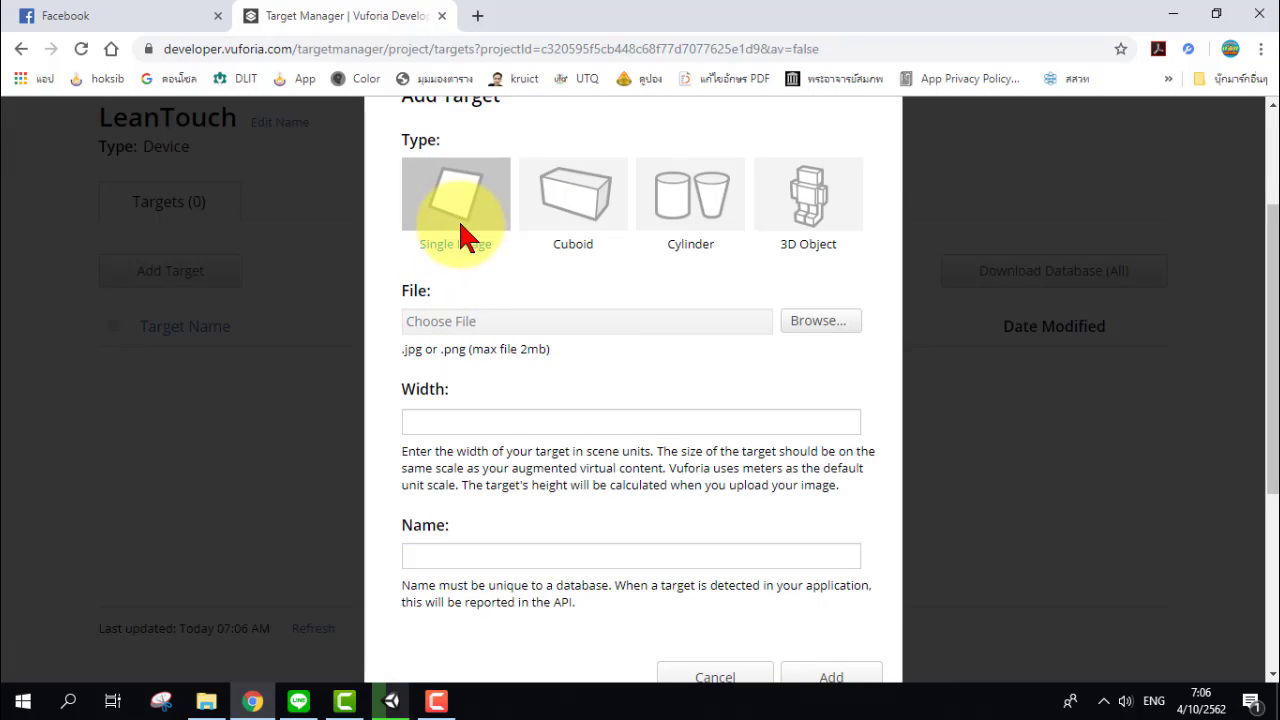
{"action": "left_click", "coordinate": [471, 421]}
{"action": "type", "text": "400"}
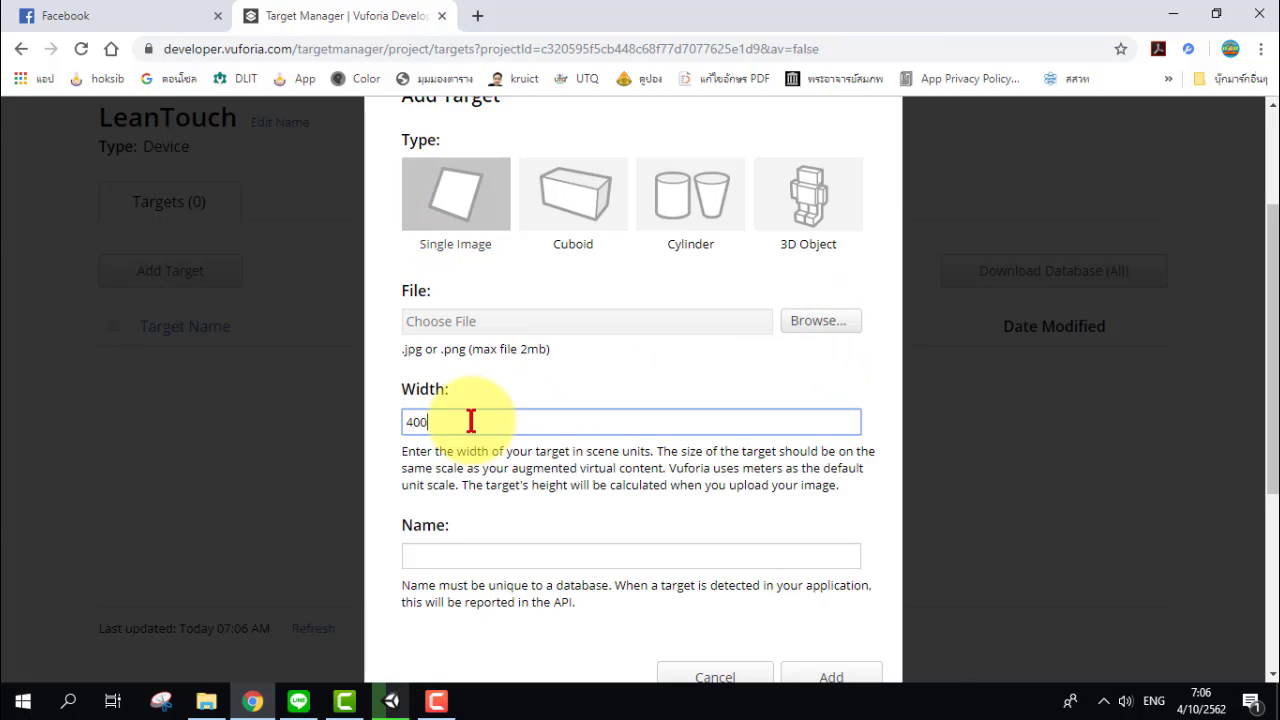
{"action": "left_click", "coordinate": [822, 322]}
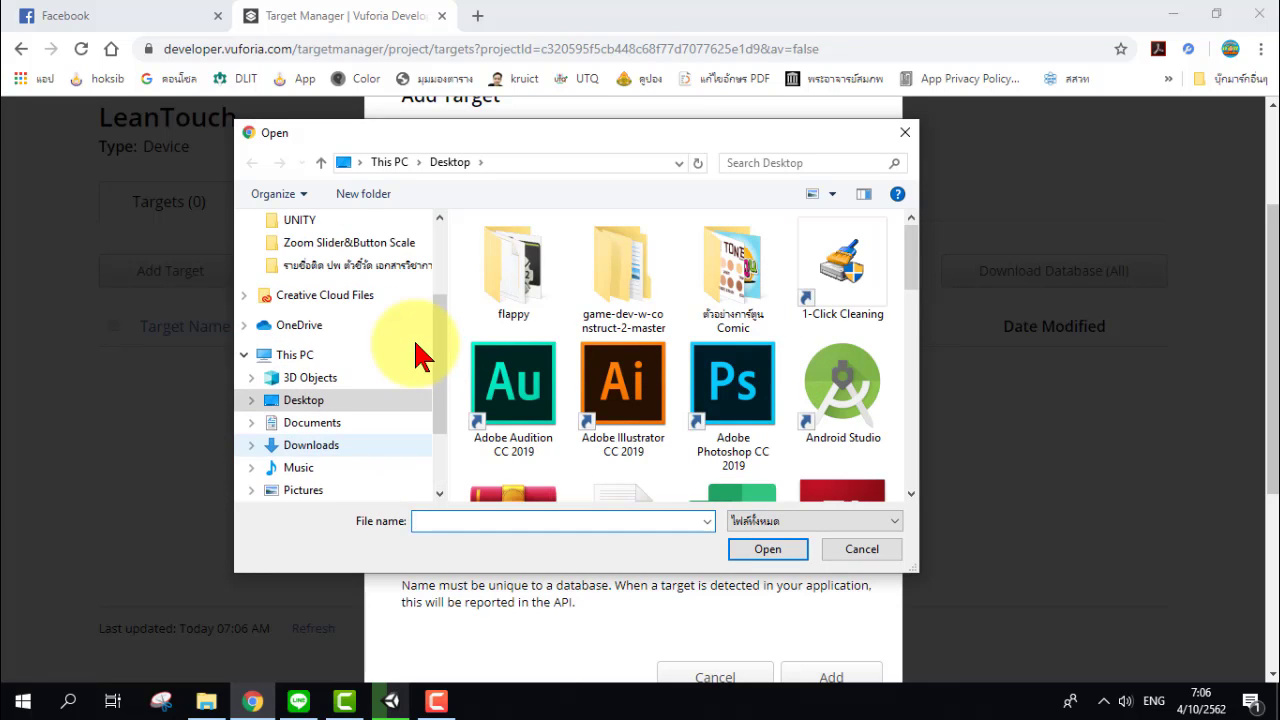
Browse into the UNITY folder's Model 3D folder and show files as large icons
{"action": "scroll", "coordinate": [414, 357], "scroll_direction": "up", "scroll_amount": 2}
{"action": "scroll", "coordinate": [418, 360], "scroll_direction": "up", "scroll_amount": 1}
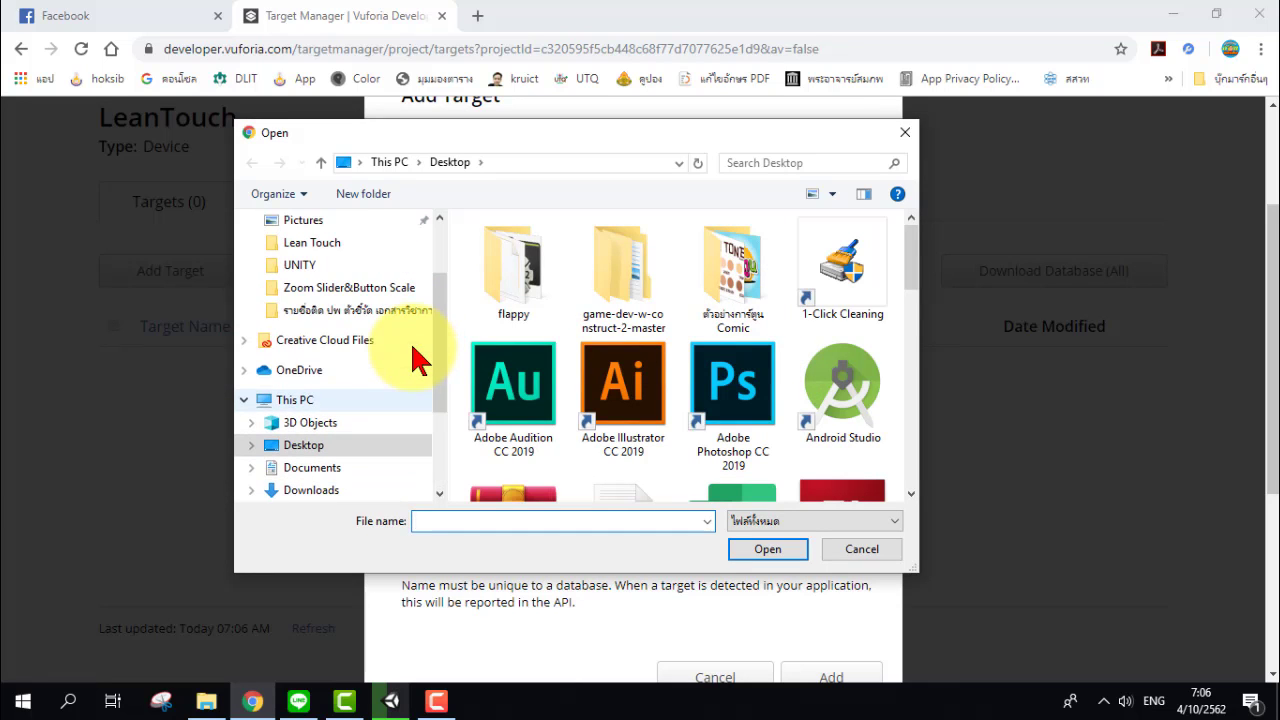
{"action": "left_click", "coordinate": [312, 266]}
{"action": "scroll", "coordinate": [843, 378], "scroll_direction": "down", "scroll_amount": 3}
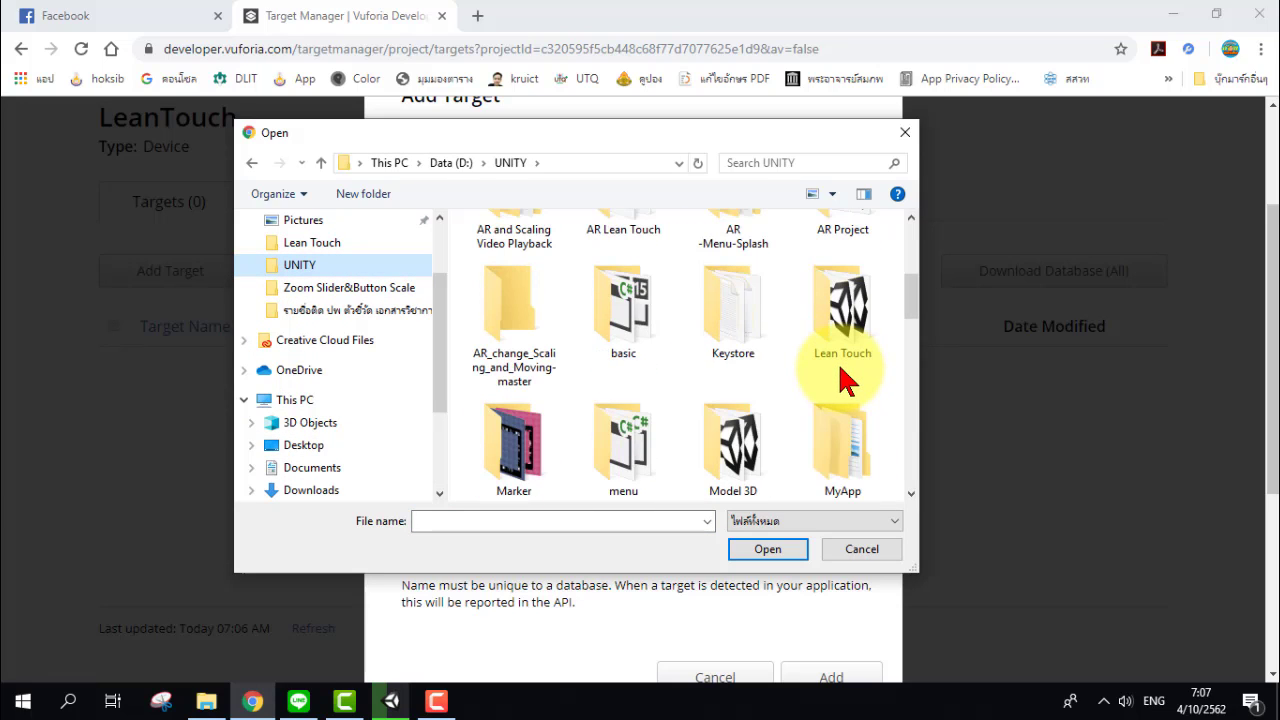
{"action": "scroll", "coordinate": [841, 370], "scroll_direction": "down", "scroll_amount": 1}
{"action": "scroll", "coordinate": [843, 378], "scroll_direction": "down", "scroll_amount": 1}
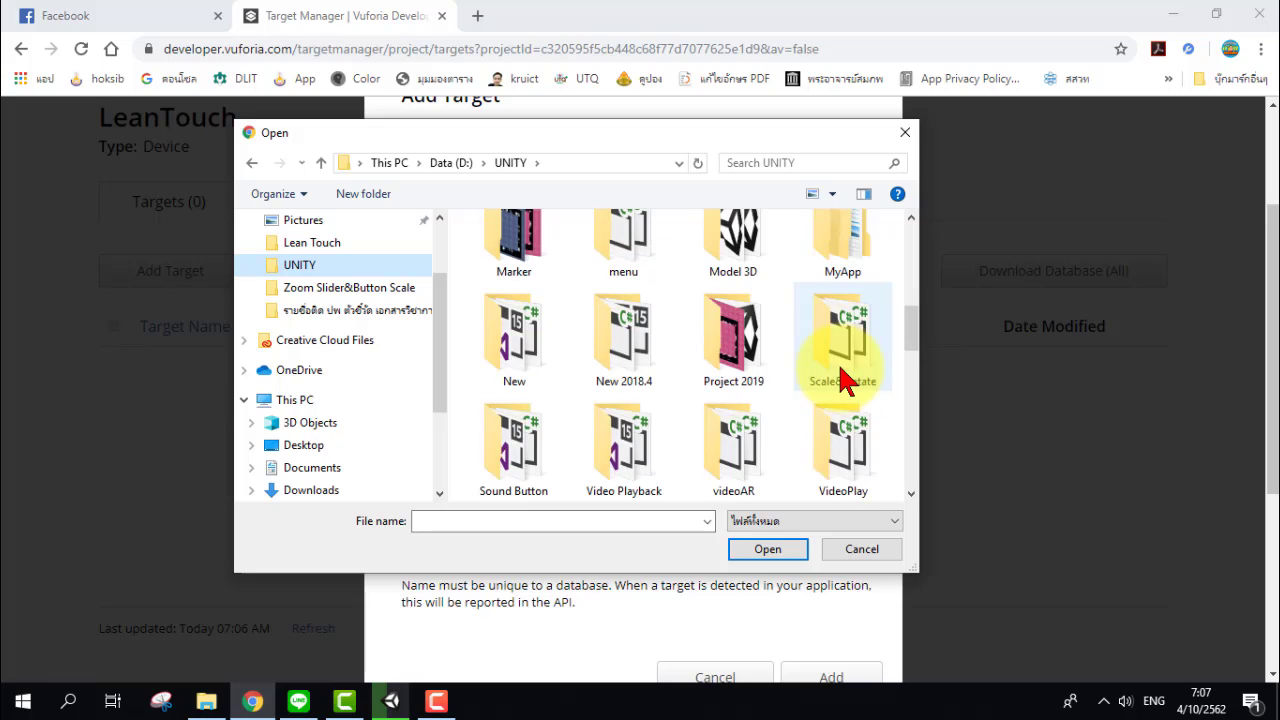
{"action": "left_click", "coordinate": [745, 280]}
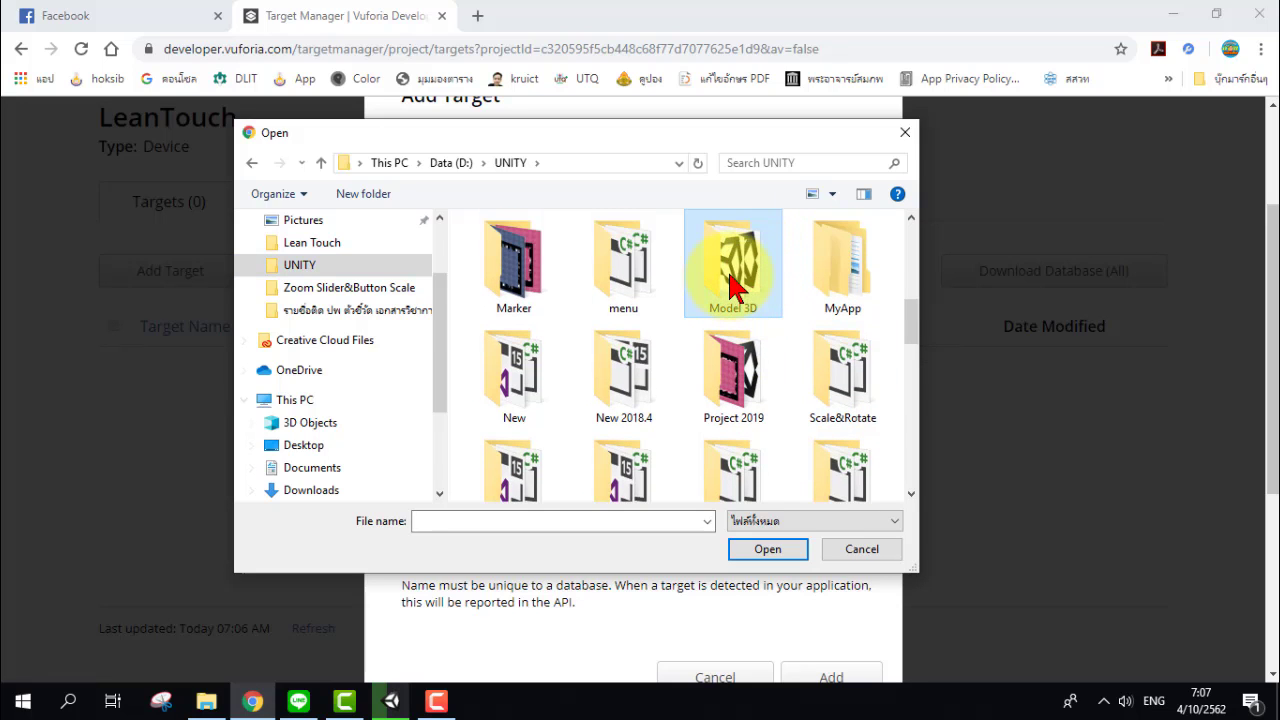
{"action": "double_click", "coordinate": [733, 288]}
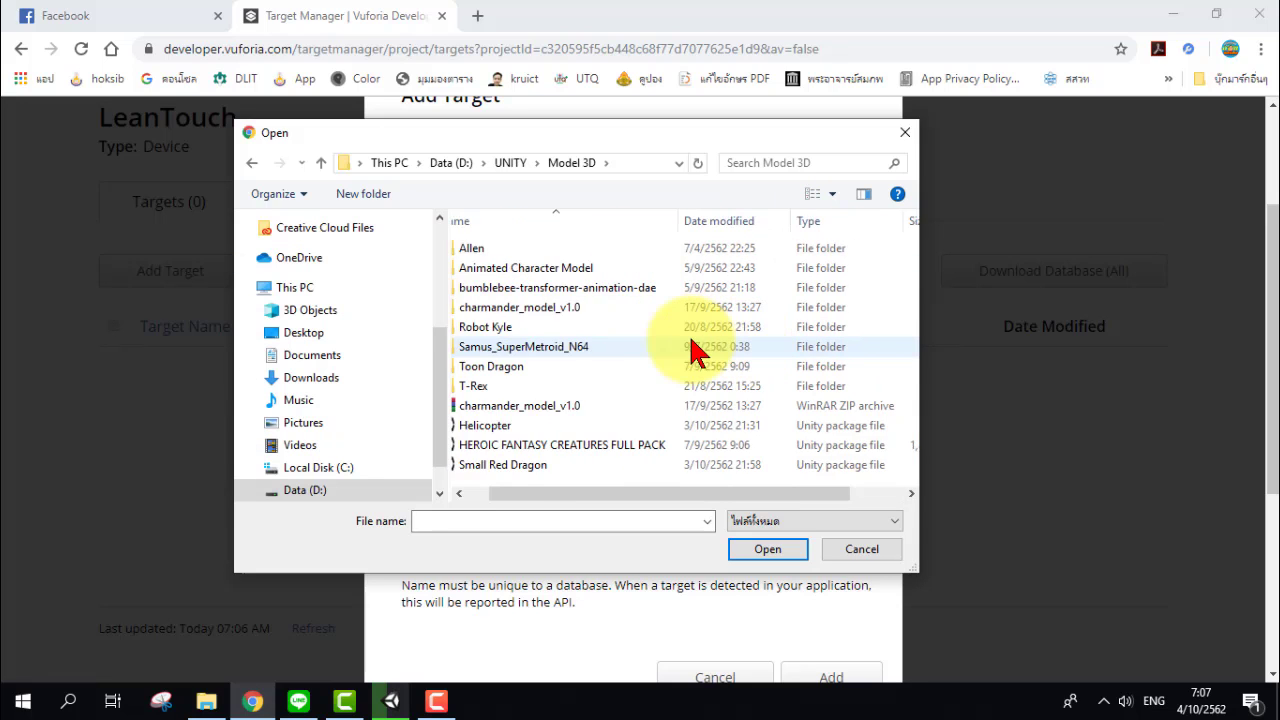
{"action": "left_click", "coordinate": [832, 193]}
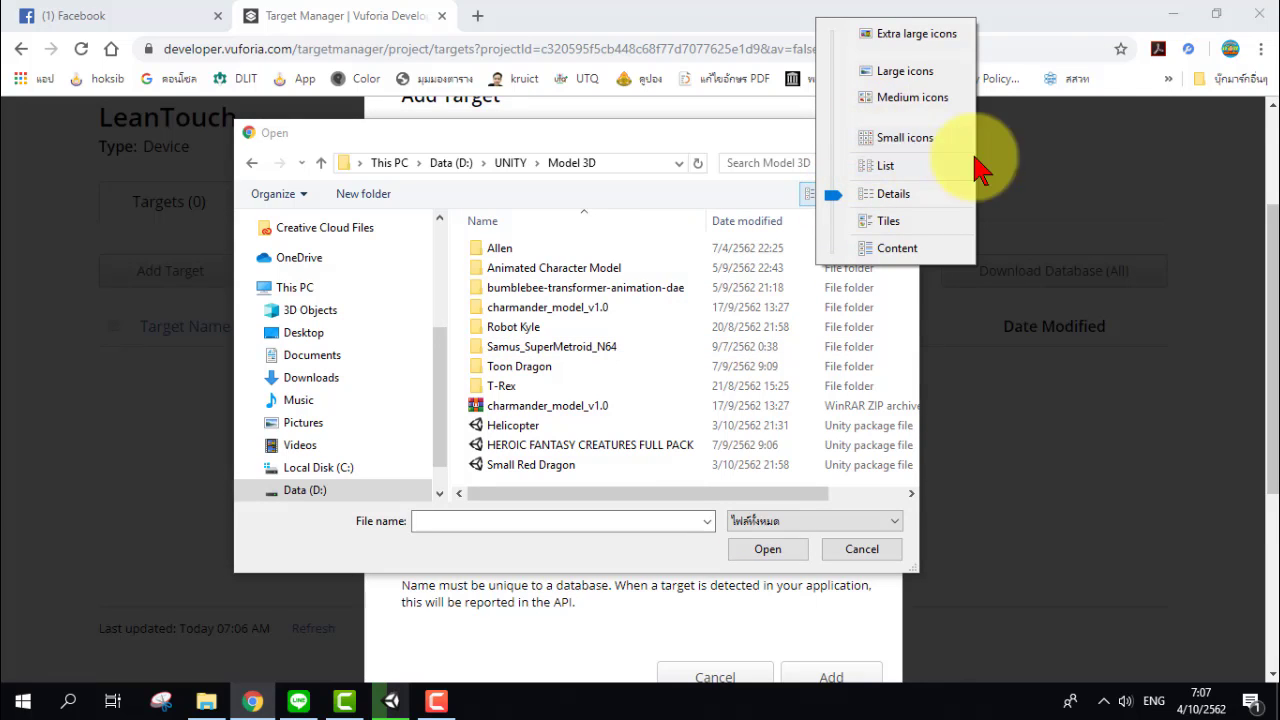
{"action": "left_click", "coordinate": [910, 72]}
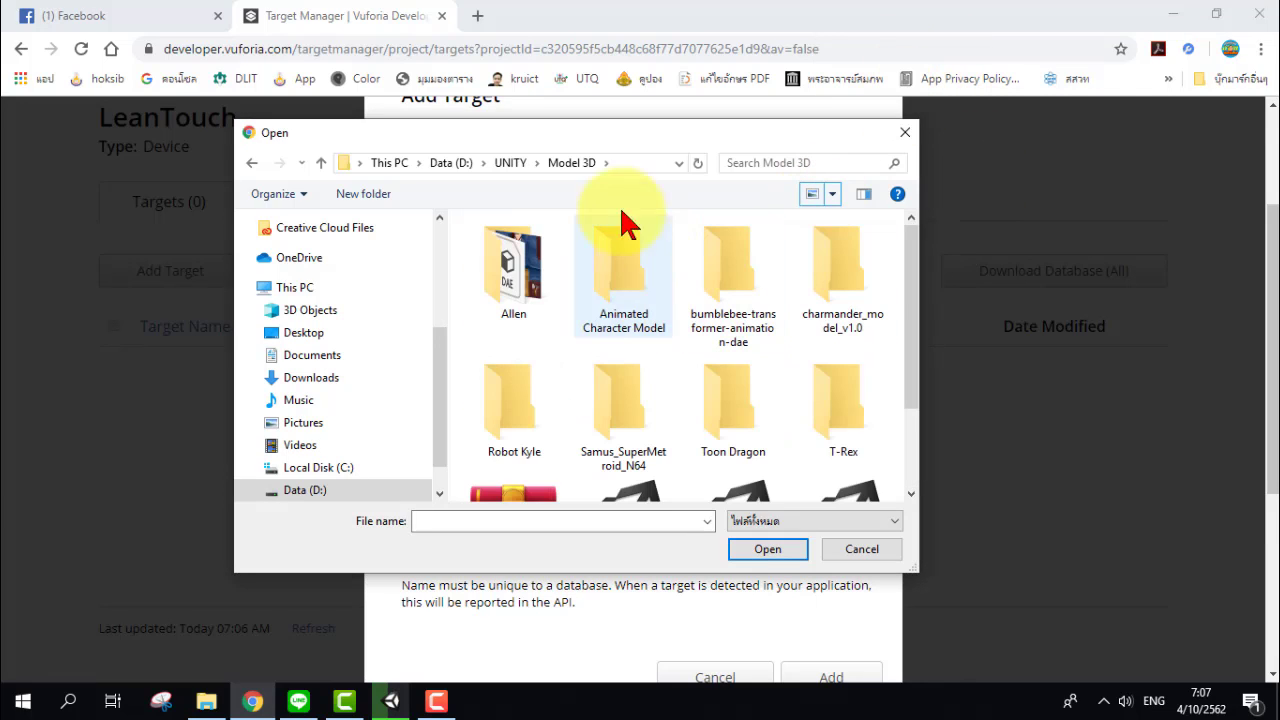
Pick Tiger-Card from D:\UNITY\Marker and add it as the Tiger-Card target
{"action": "left_click", "coordinate": [512, 163]}
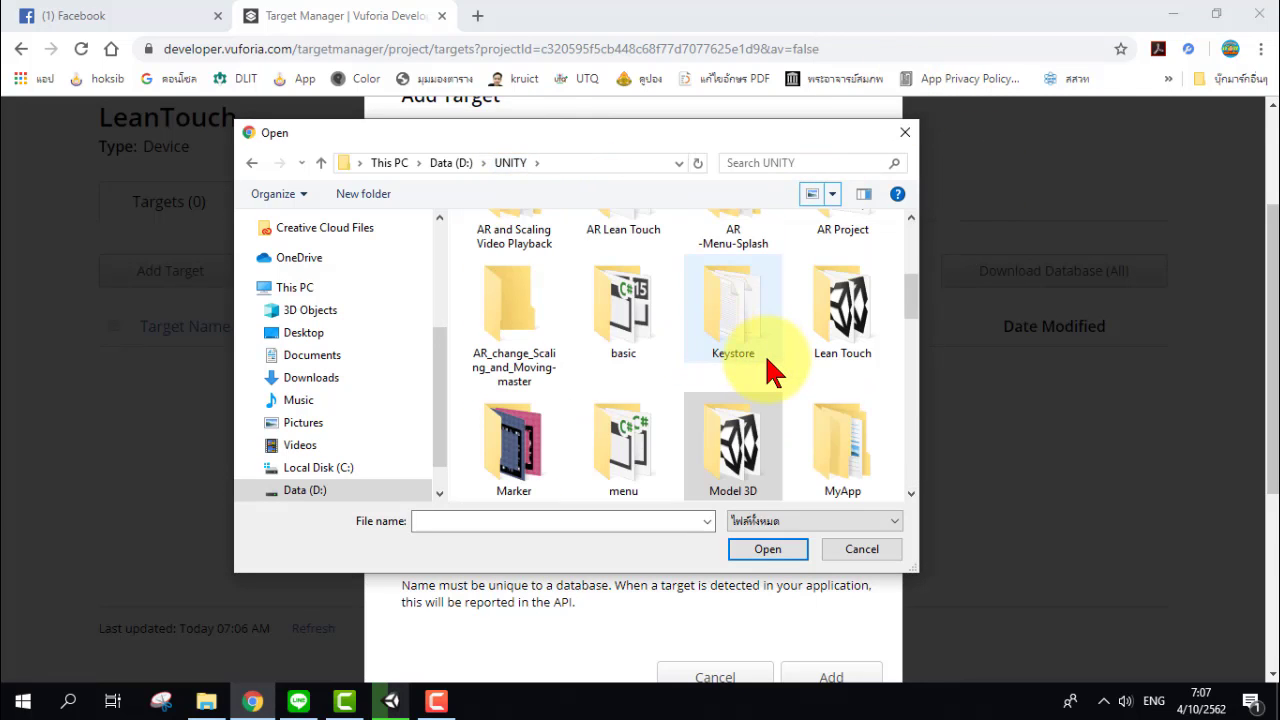
{"action": "scroll", "coordinate": [775, 372], "scroll_direction": "down", "scroll_amount": 1}
{"action": "double_click", "coordinate": [514, 365]}
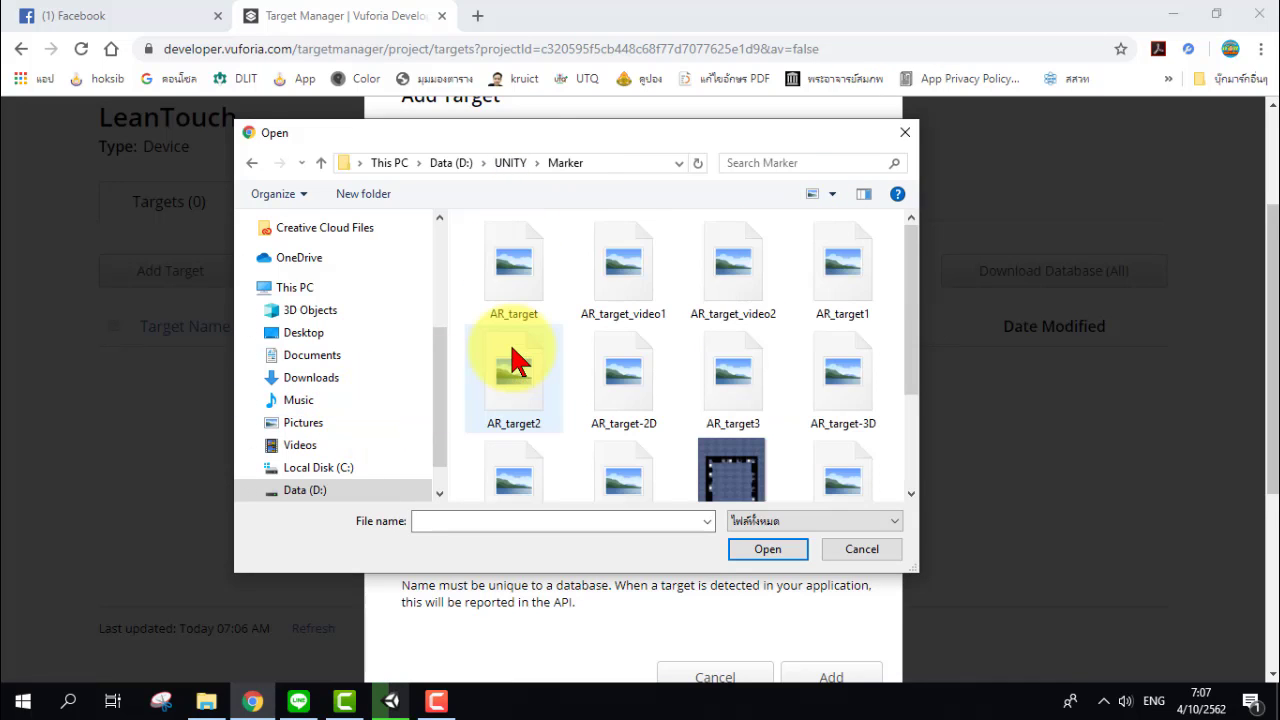
{"action": "scroll", "coordinate": [515, 363], "scroll_direction": "down", "scroll_amount": 2}
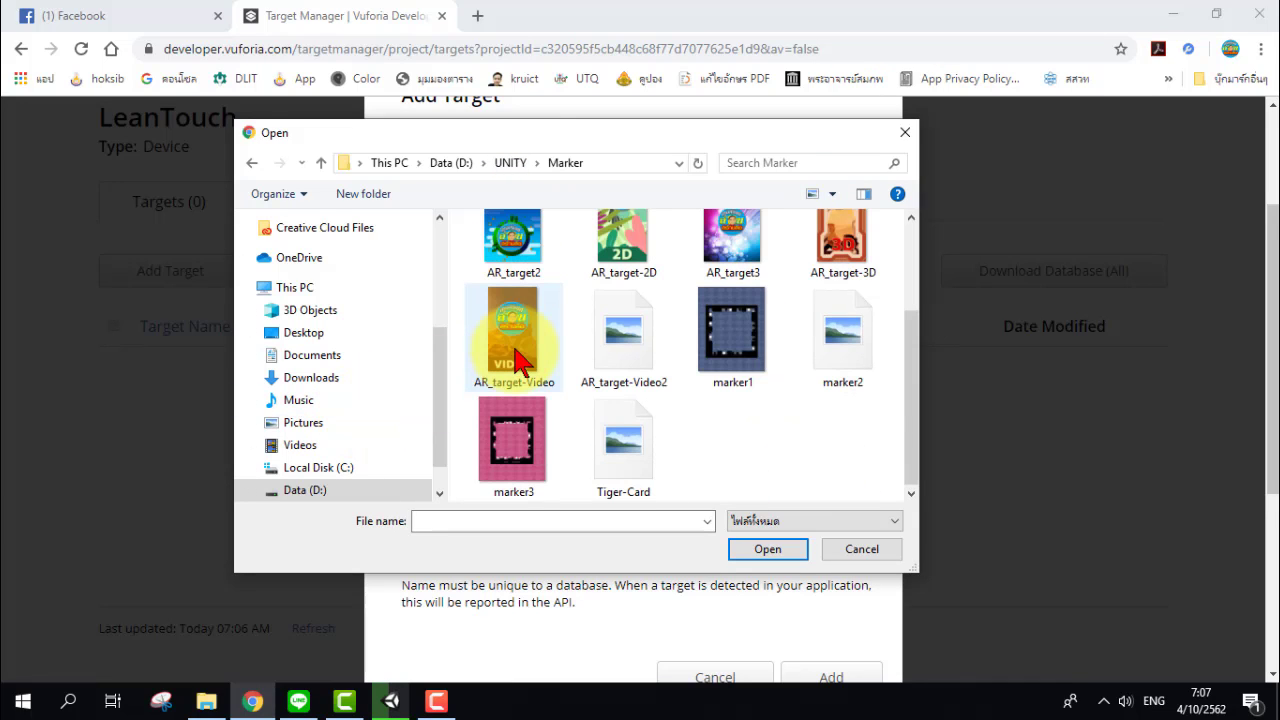
{"action": "left_click", "coordinate": [638, 465]}
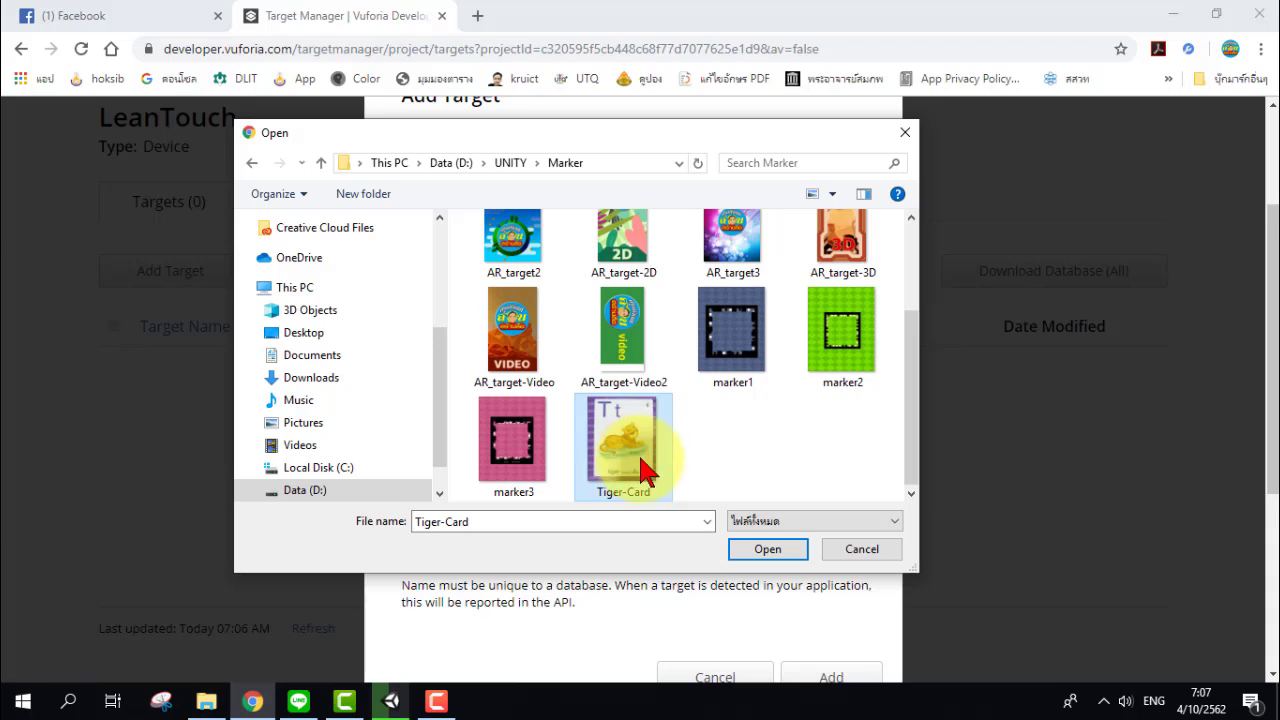
{"action": "left_click", "coordinate": [748, 556]}
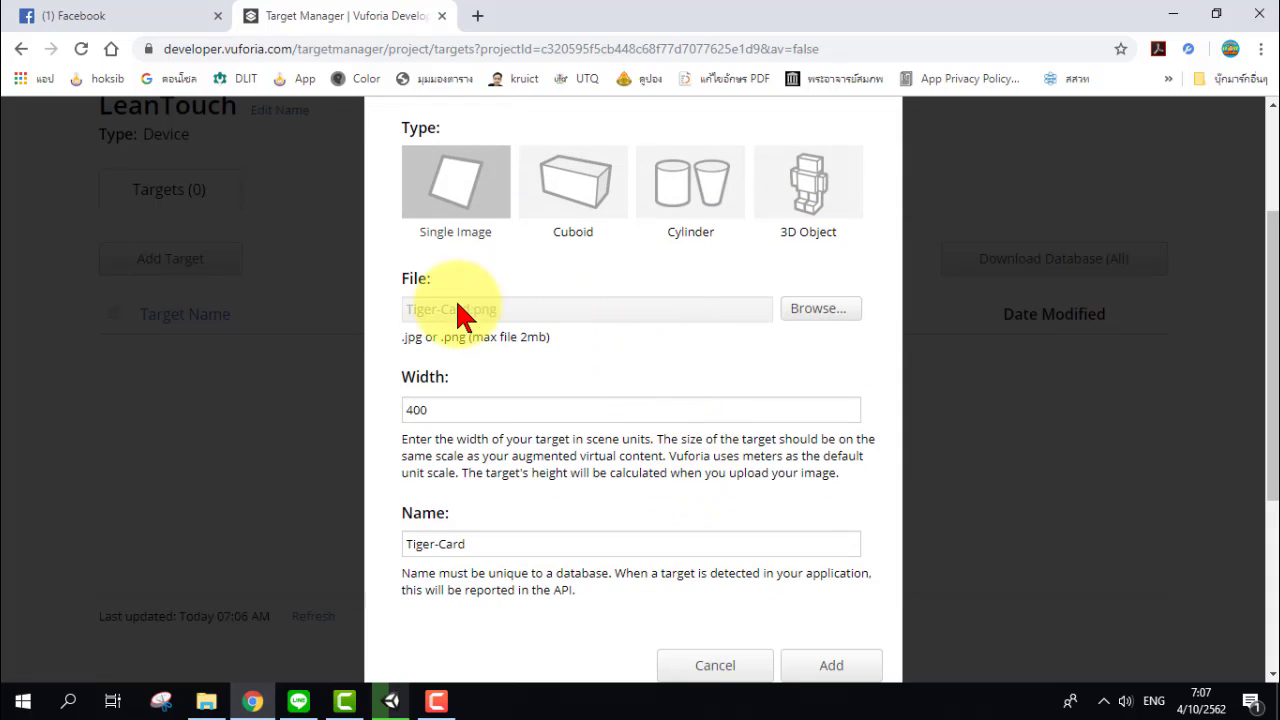
{"action": "scroll", "coordinate": [645, 335], "scroll_direction": "down", "scroll_amount": 2}
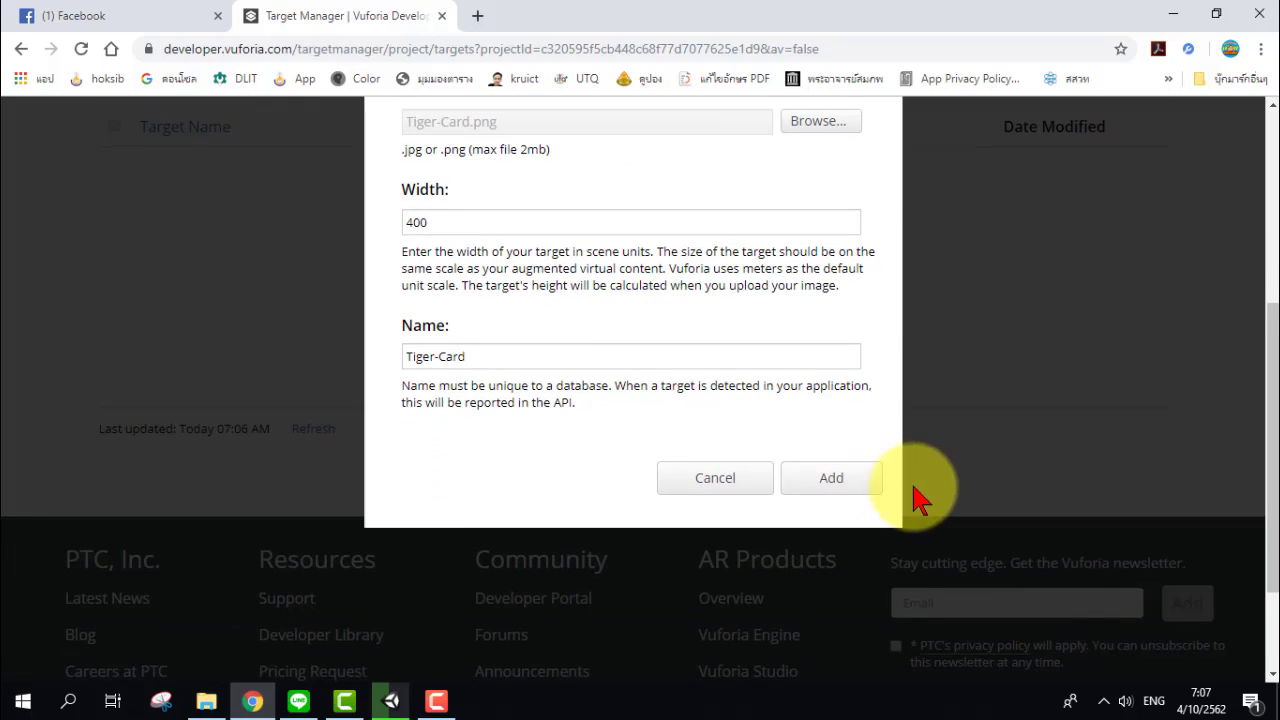
{"action": "left_click", "coordinate": [857, 490]}
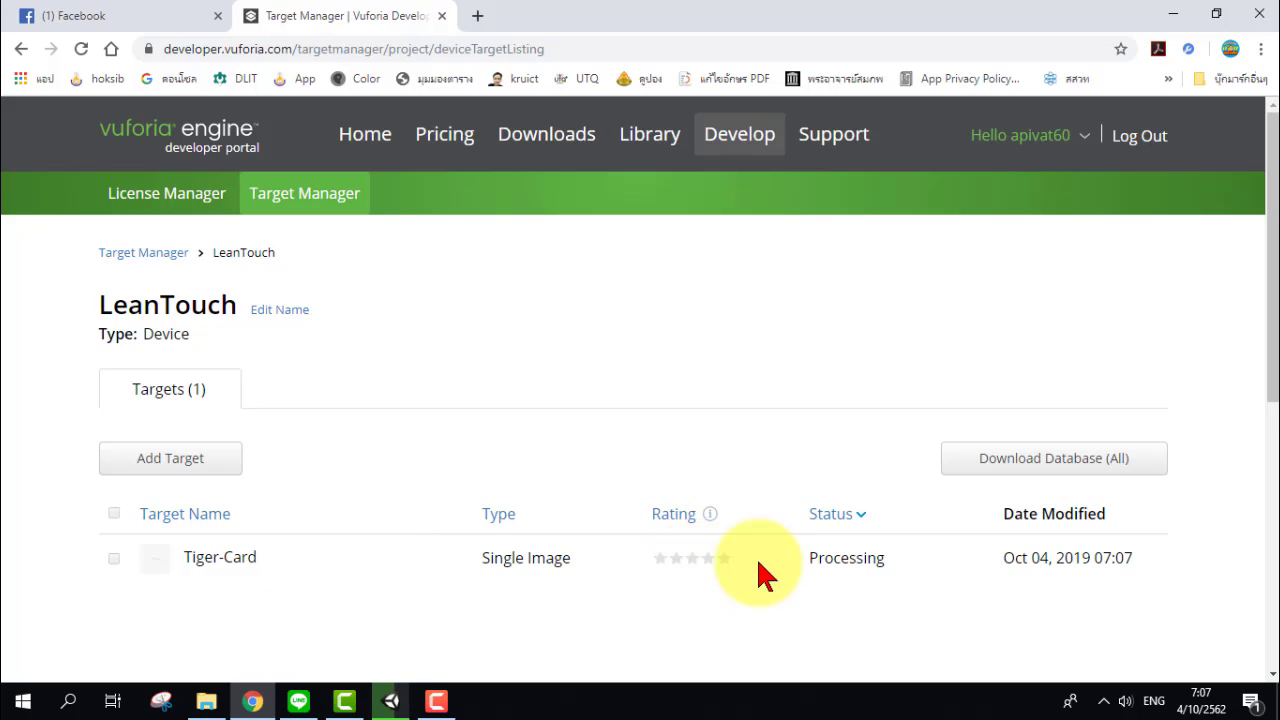
Reload the LeanTouch page, resubmitting the form, until Tiger-Card shows Active with five stars
{"action": "left_click", "coordinate": [82, 50]}
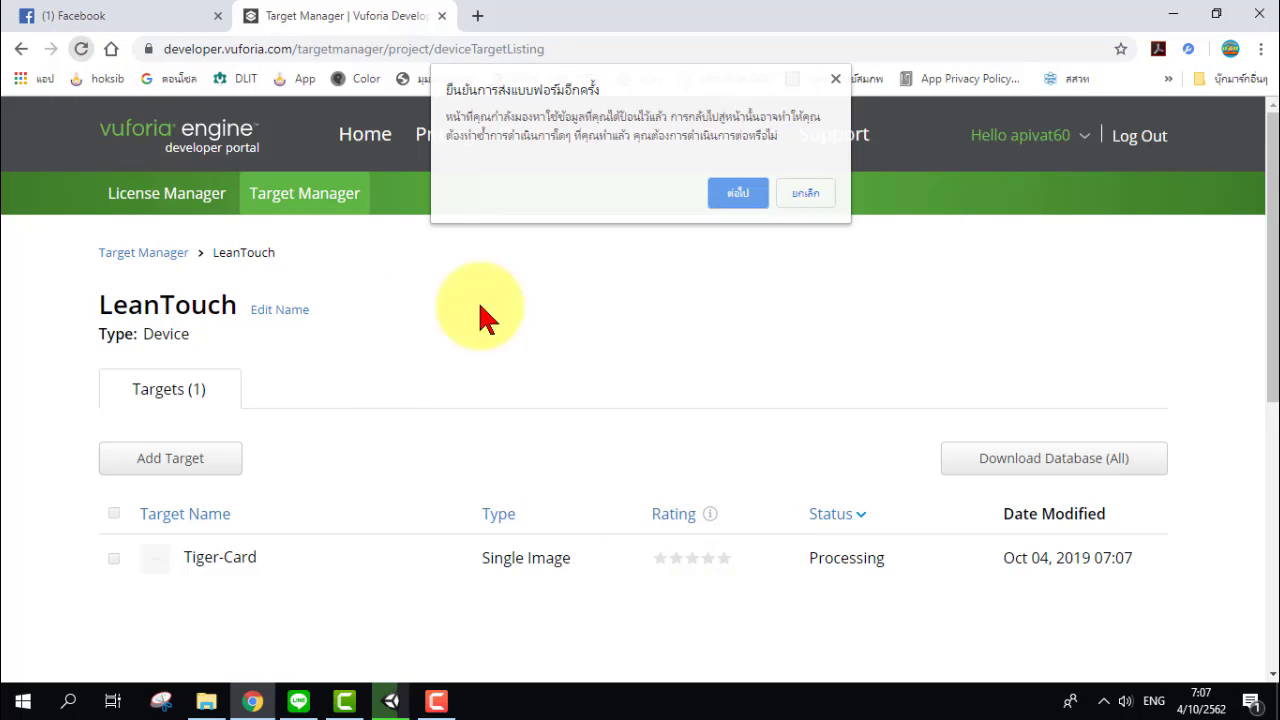
{"action": "left_click", "coordinate": [737, 203]}
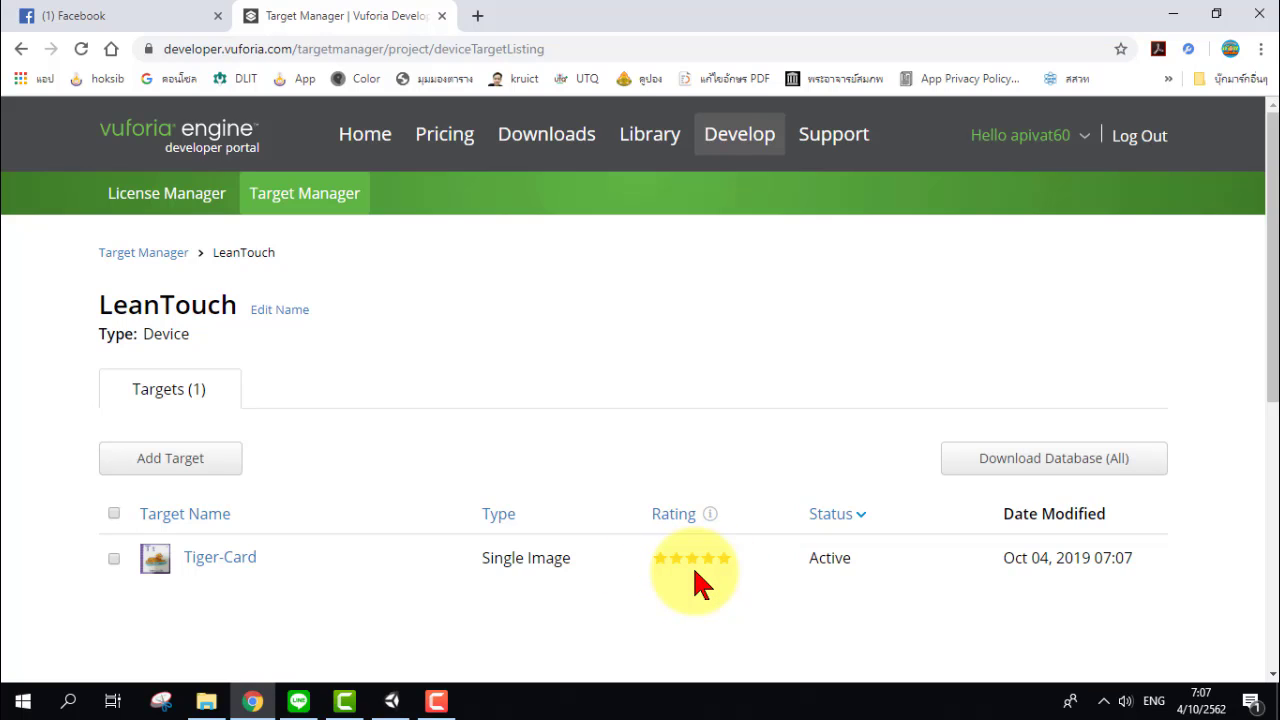
Download the LeanTouch database for Unity Editor, saving LeanTouch.unitypackage into D:\UNITY
{"action": "left_click", "coordinate": [1066, 465]}
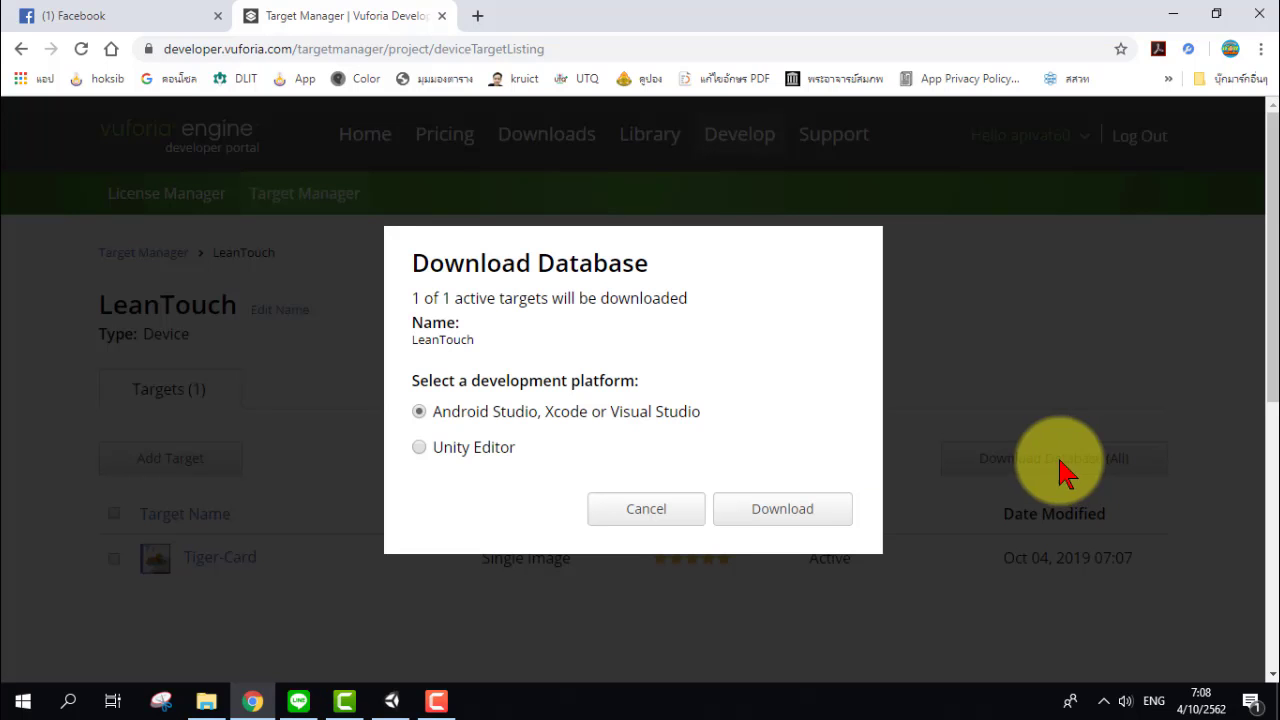
{"action": "left_click", "coordinate": [419, 447]}
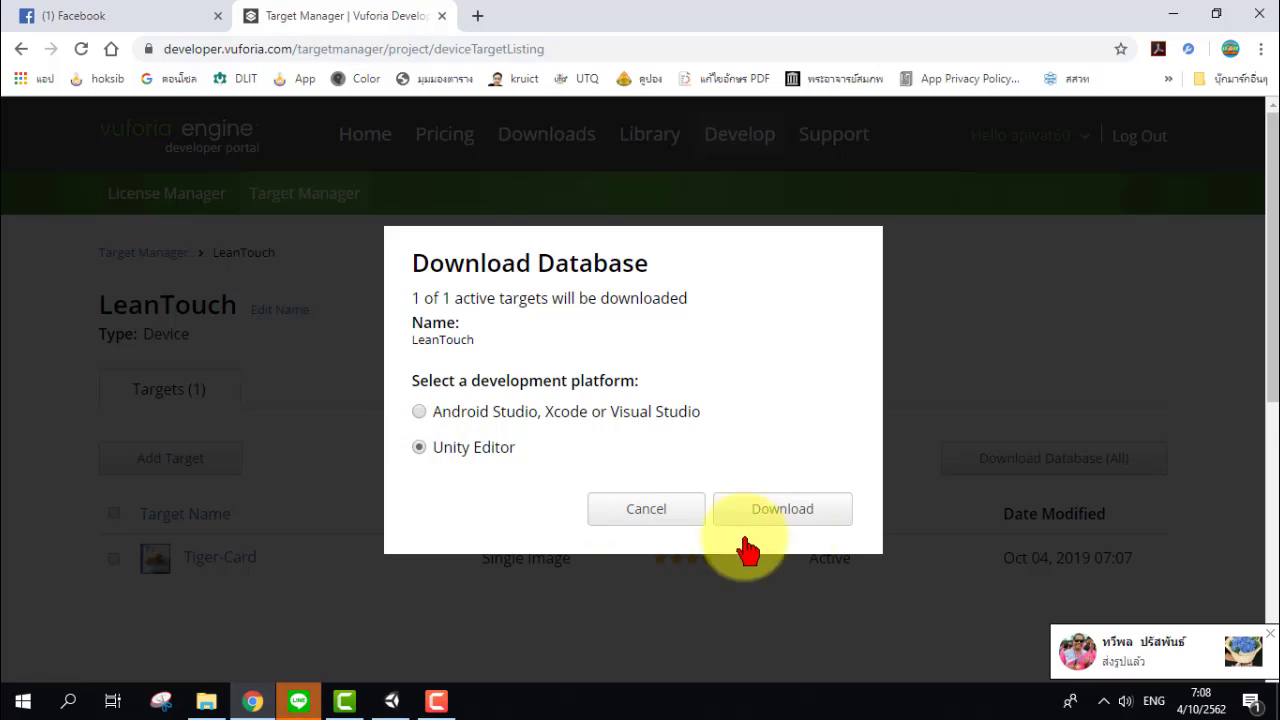
{"action": "left_click", "coordinate": [823, 527]}
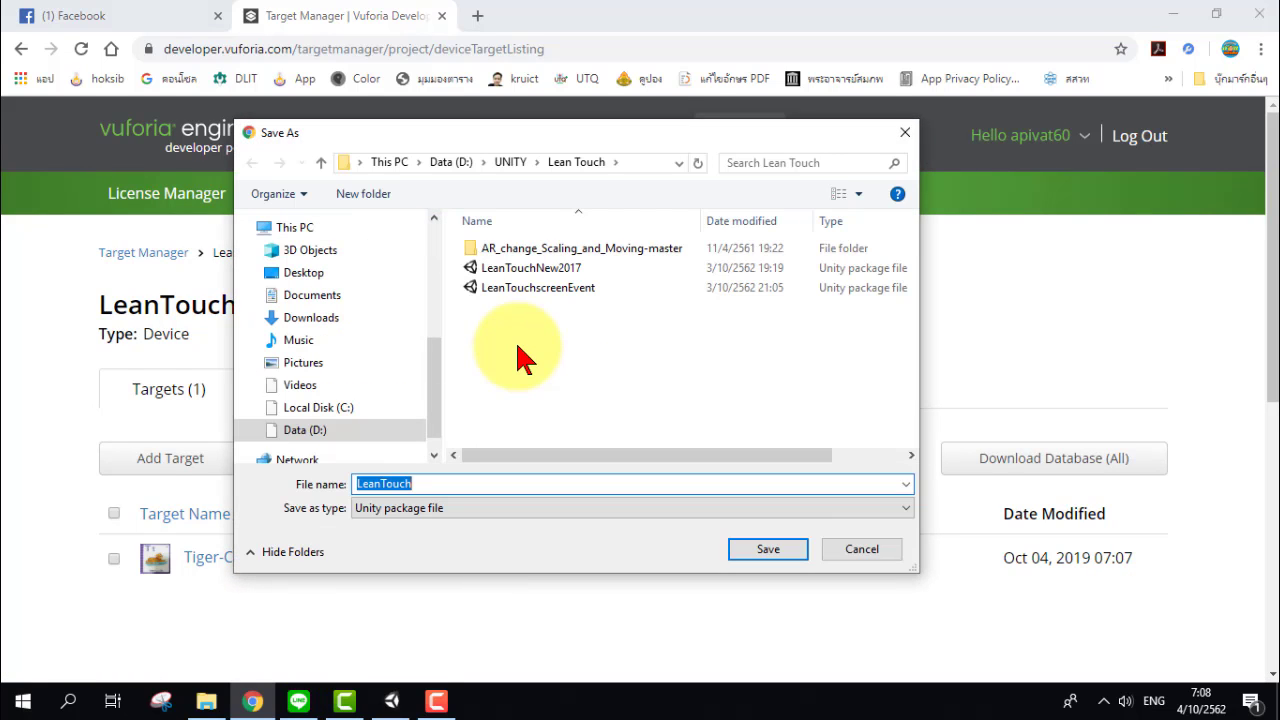
{"action": "left_click", "coordinate": [510, 164]}
{"action": "scroll", "coordinate": [741, 325], "scroll_direction": "down", "scroll_amount": 3}
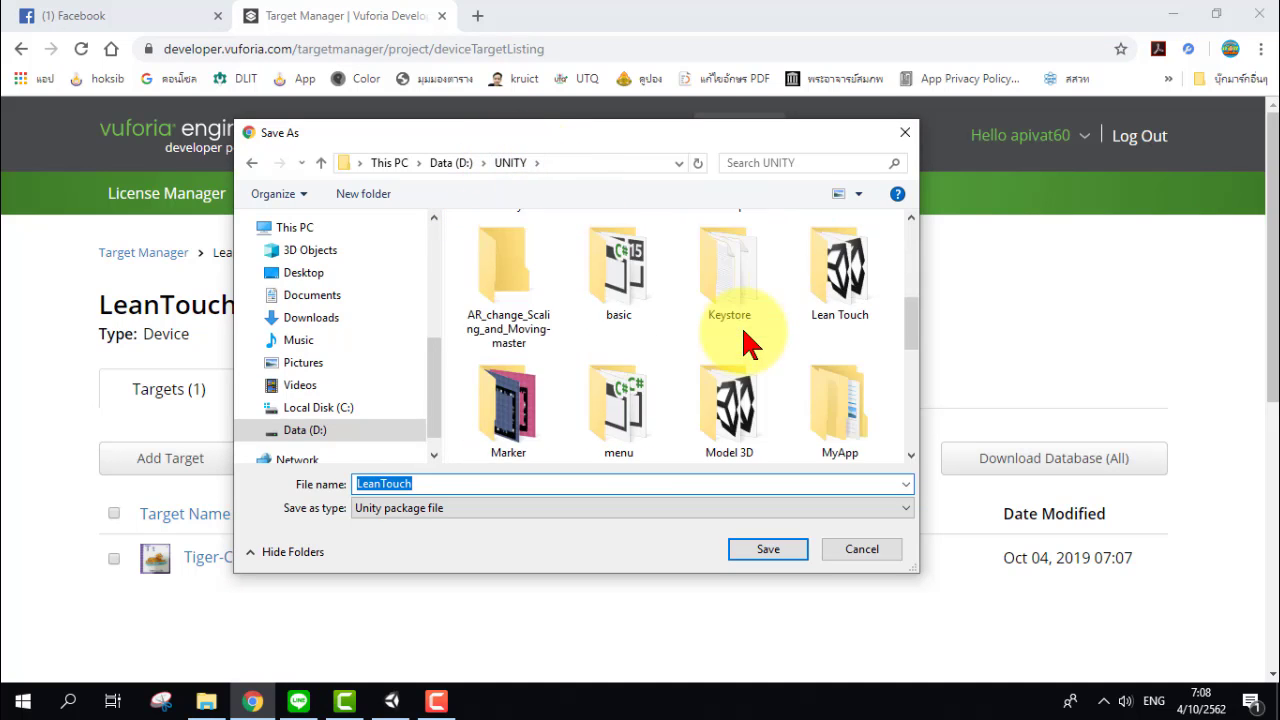
{"action": "scroll", "coordinate": [741, 325], "scroll_direction": "down", "scroll_amount": 3}
{"action": "scroll", "coordinate": [741, 325], "scroll_direction": "down", "scroll_amount": 1}
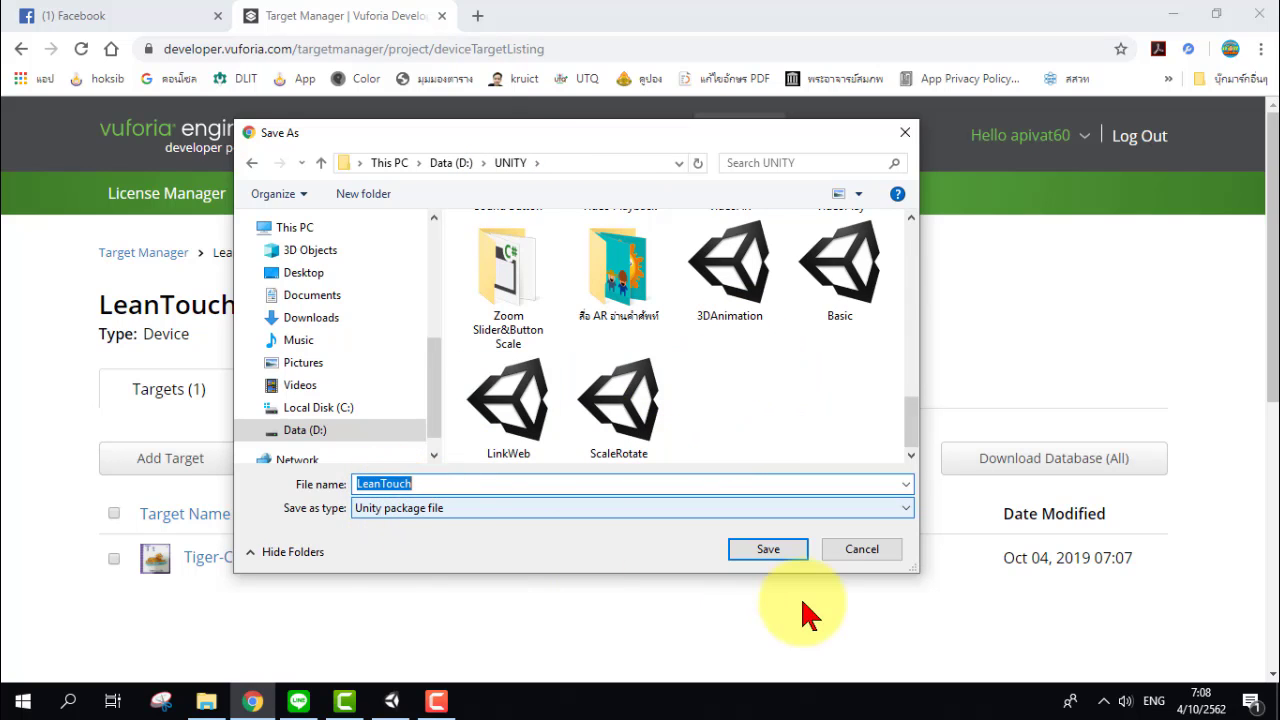
{"action": "left_click", "coordinate": [770, 552]}
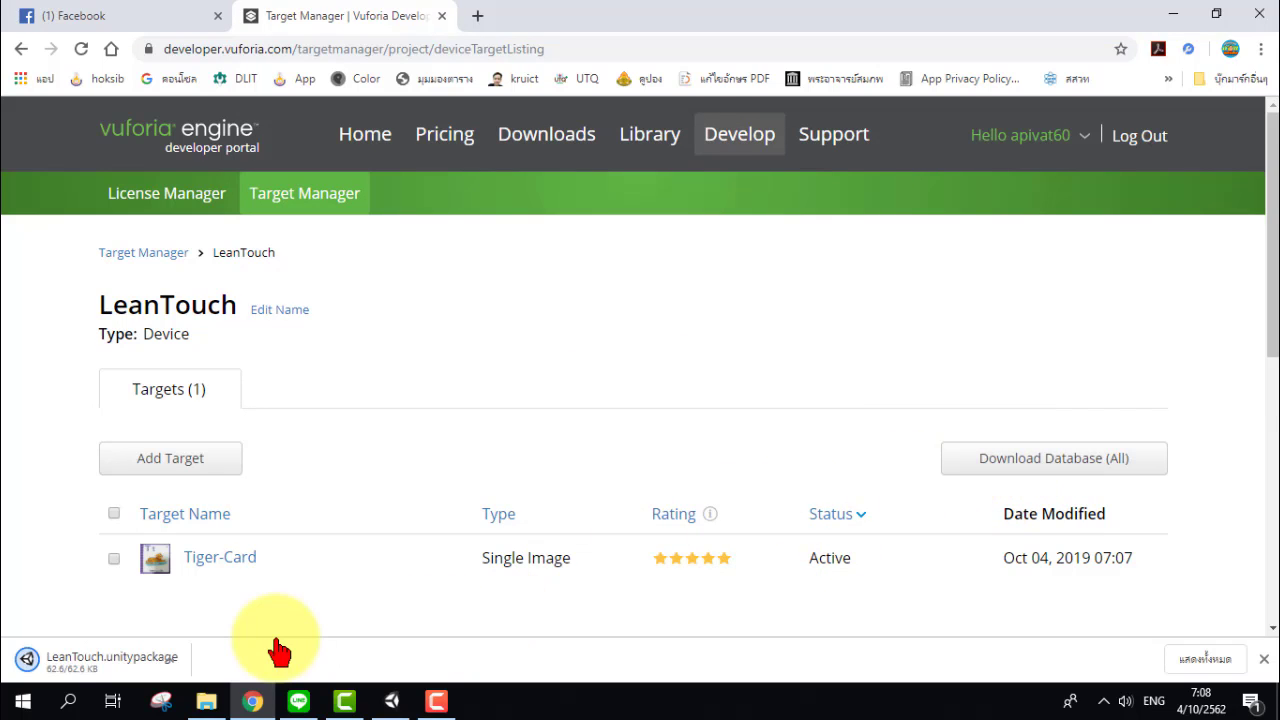
{"action": "left_click", "coordinate": [159, 200]}
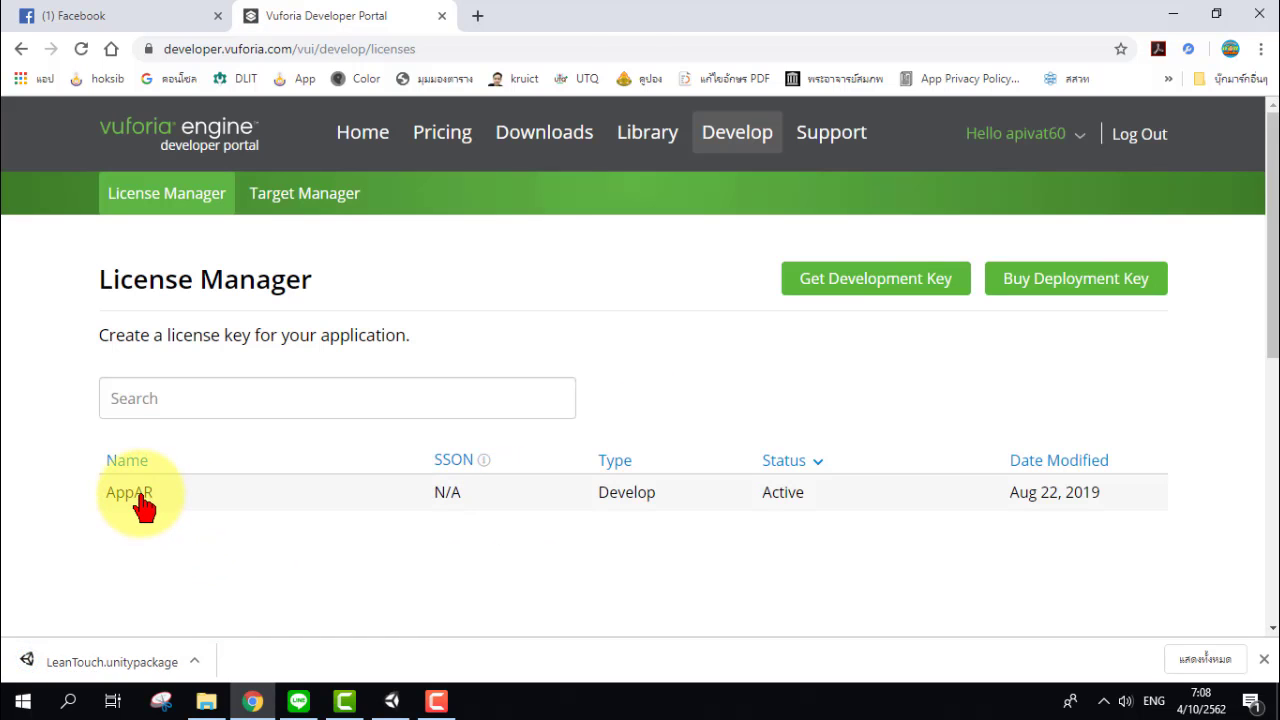
Copy the AppAR license key from its details page and return to Unity
{"action": "left_click", "coordinate": [143, 505]}
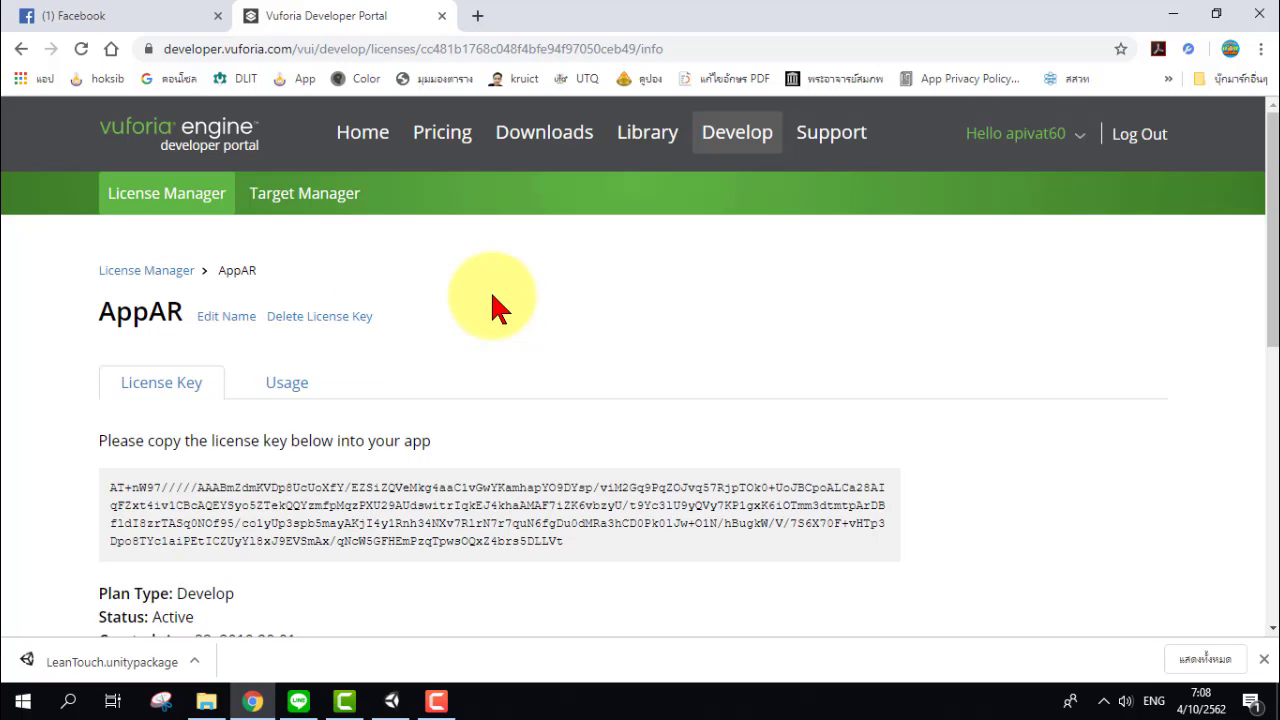
{"action": "left_click", "coordinate": [437, 523]}
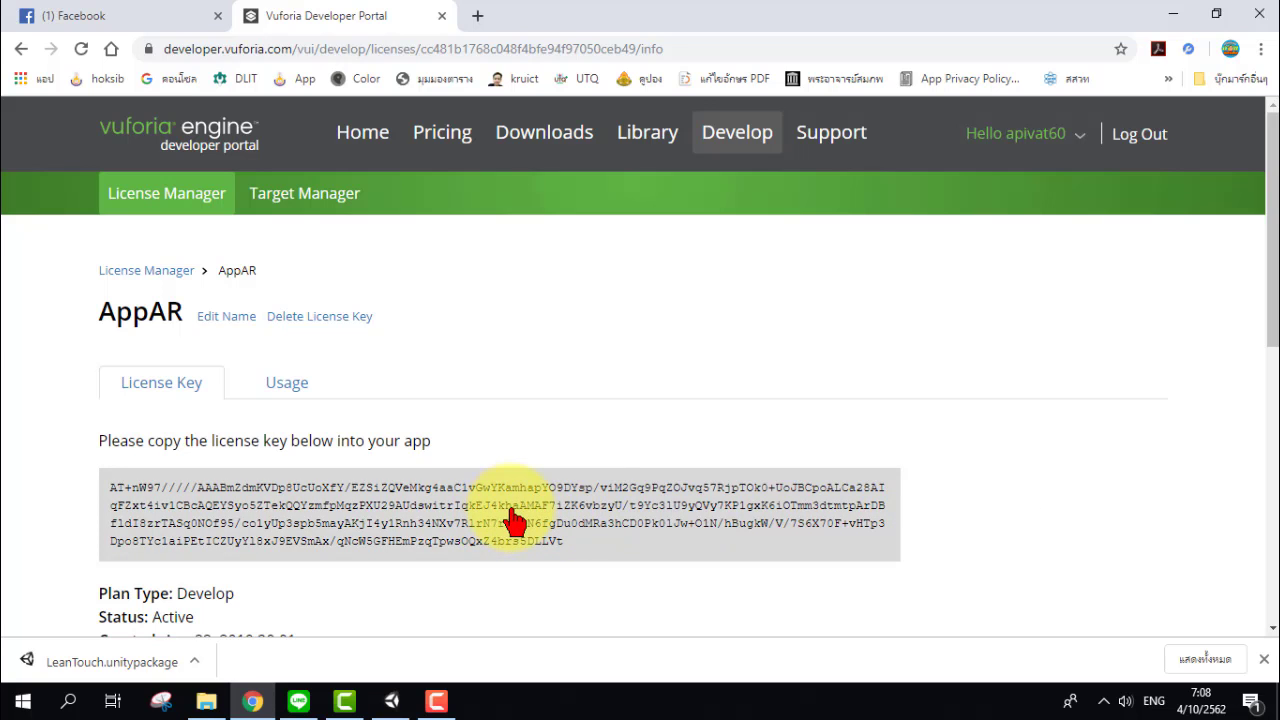
{"action": "left_click", "coordinate": [393, 698]}
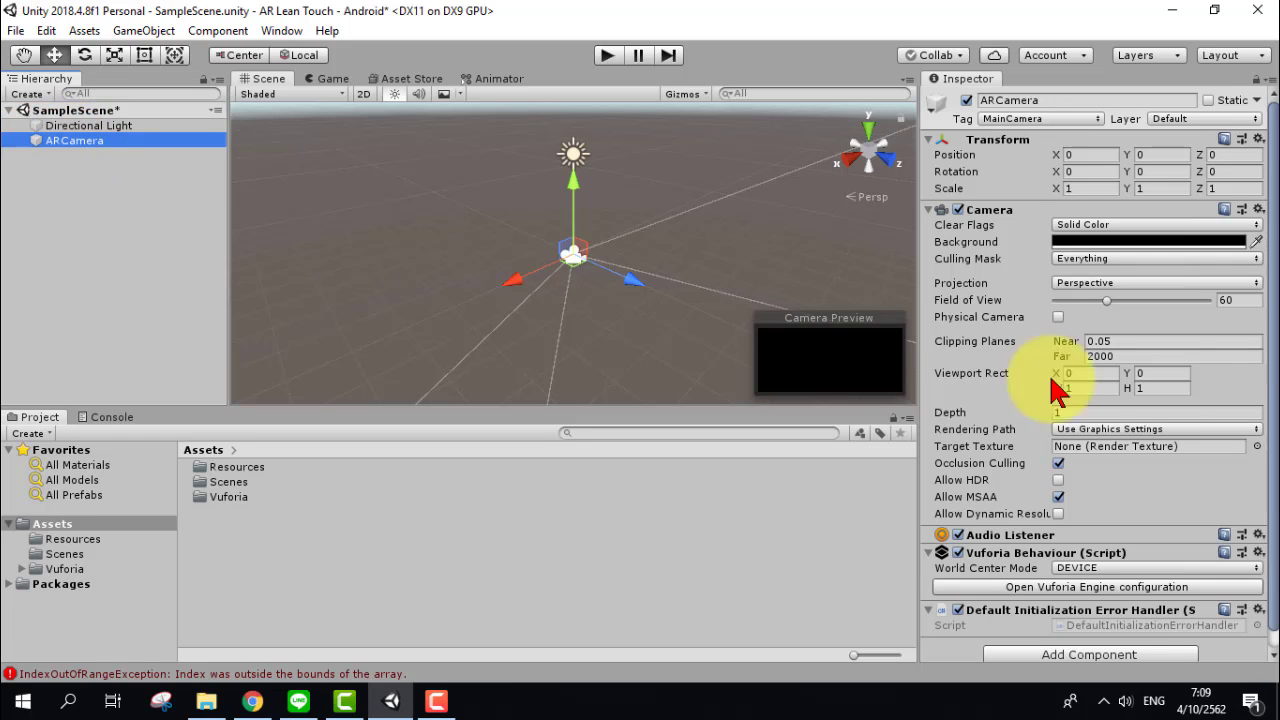
Paste the AppAR key into App License Key of ARCamera's Vuforia Engine configuration
{"action": "scroll", "coordinate": [1234, 434], "scroll_direction": "down", "scroll_amount": 1}
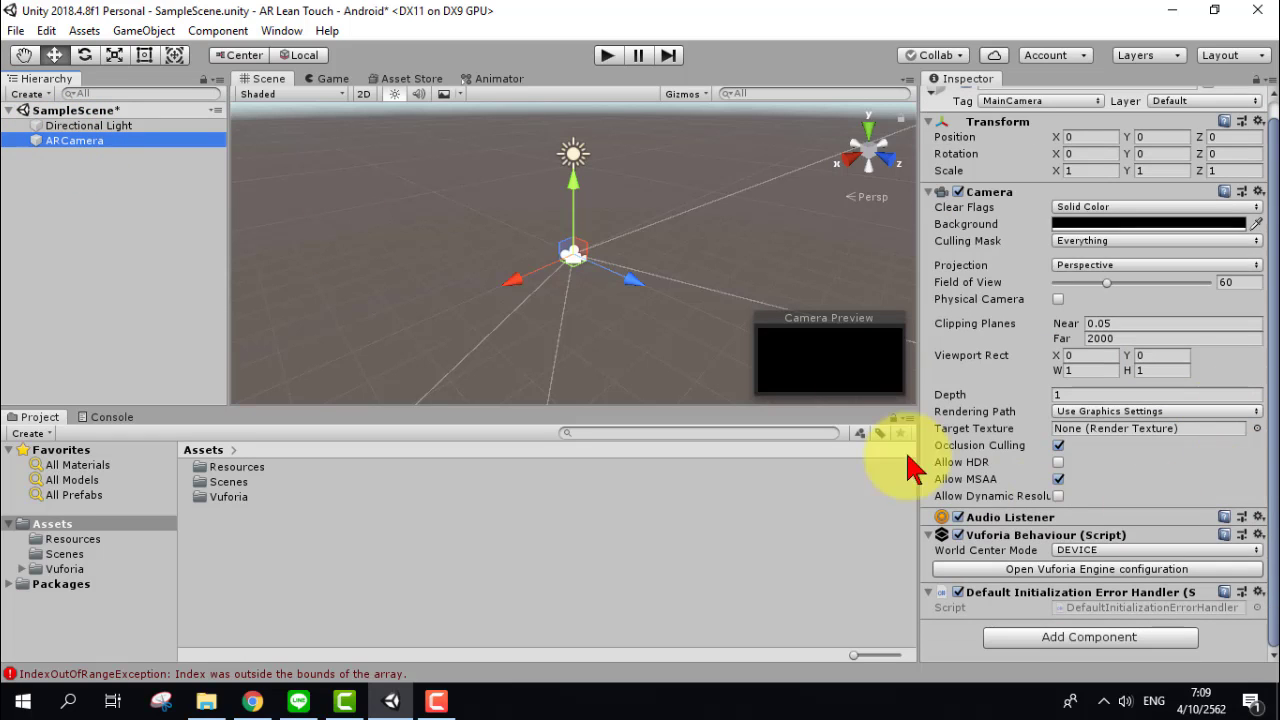
{"action": "left_click", "coordinate": [1056, 572]}
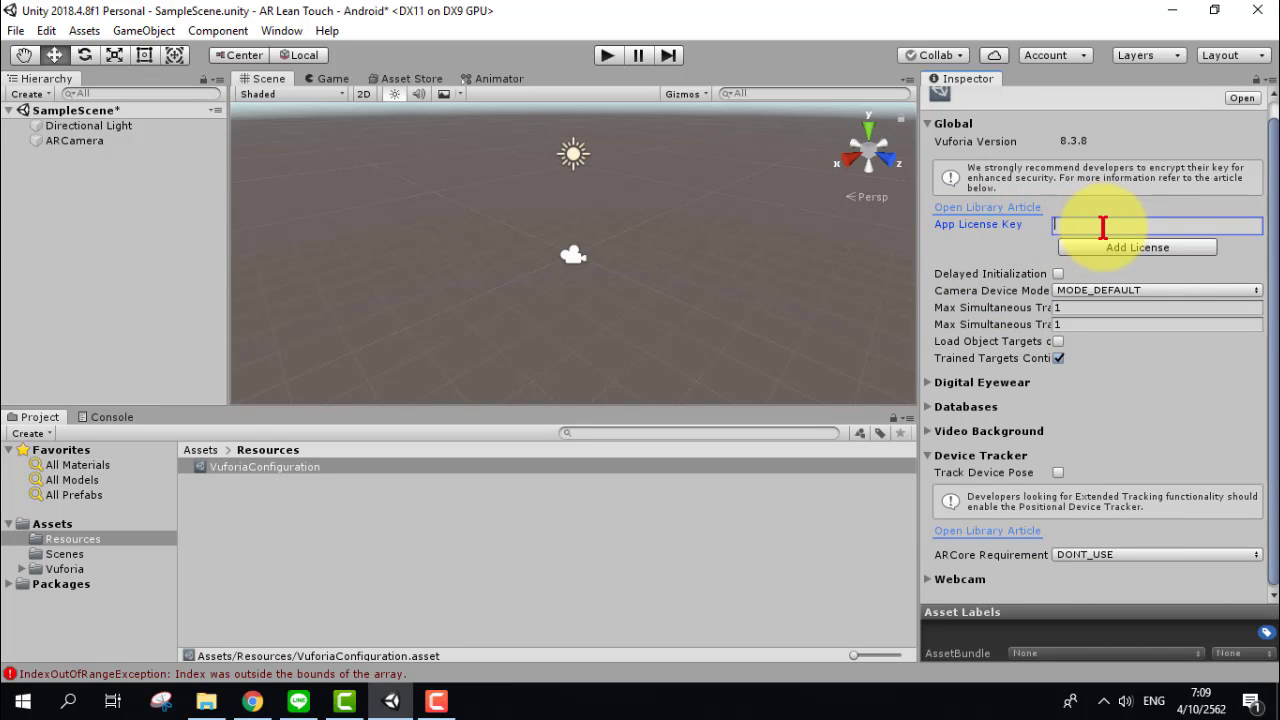
{"action": "right_click", "coordinate": [1103, 227]}
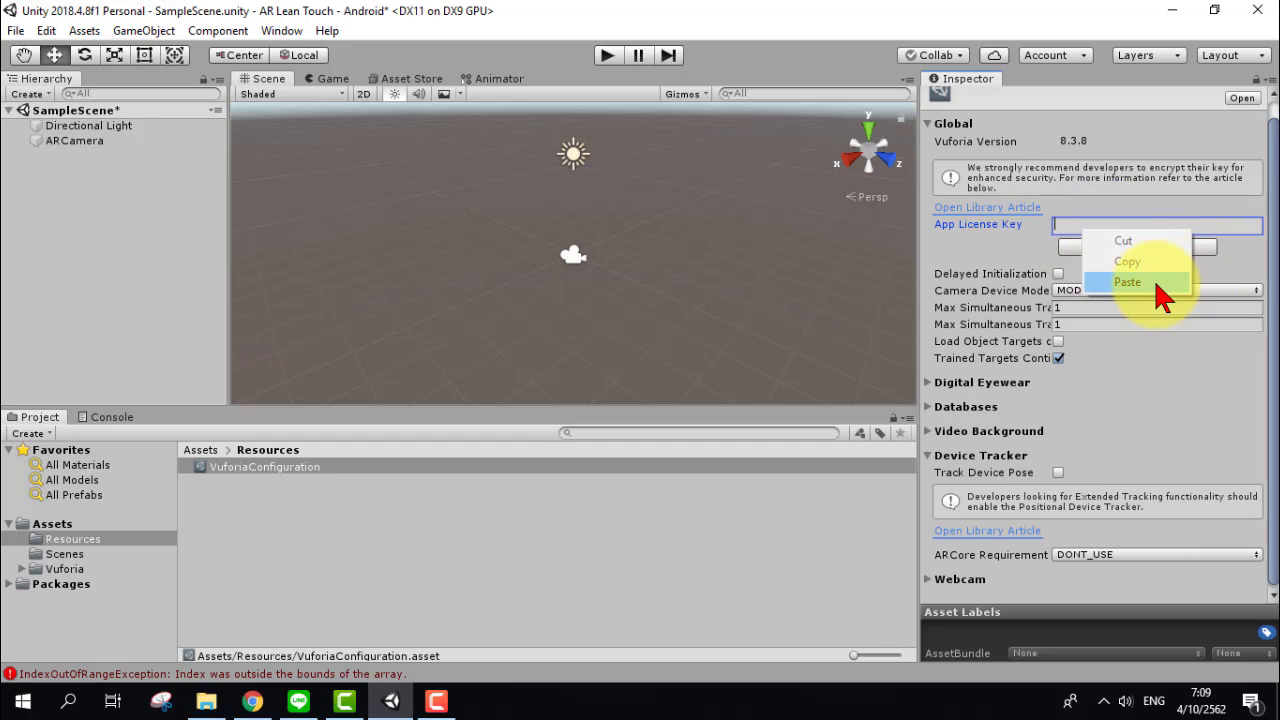
{"action": "left_click", "coordinate": [1127, 282]}
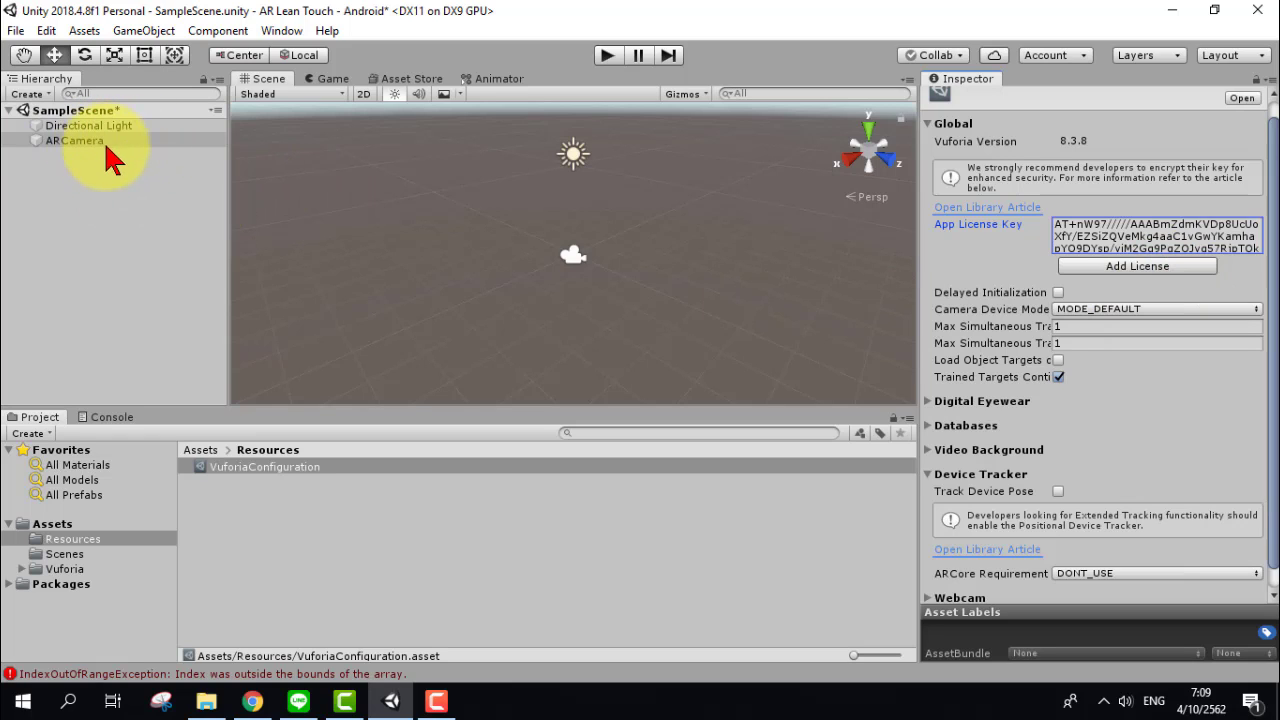
Add a Vuforia Image target to SampleScene, importing the default VuforiaMars_Images database
{"action": "left_click", "coordinate": [143, 32]}
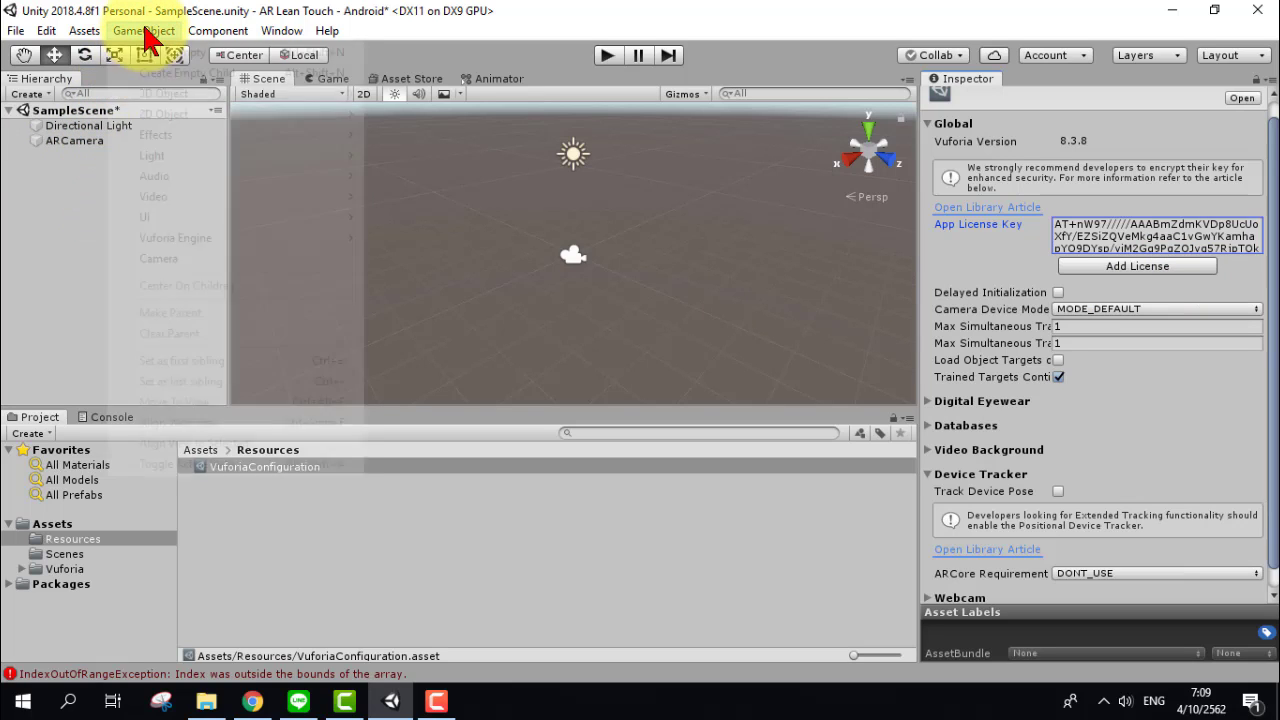
{"action": "mouse_move", "coordinate": [175, 238]}
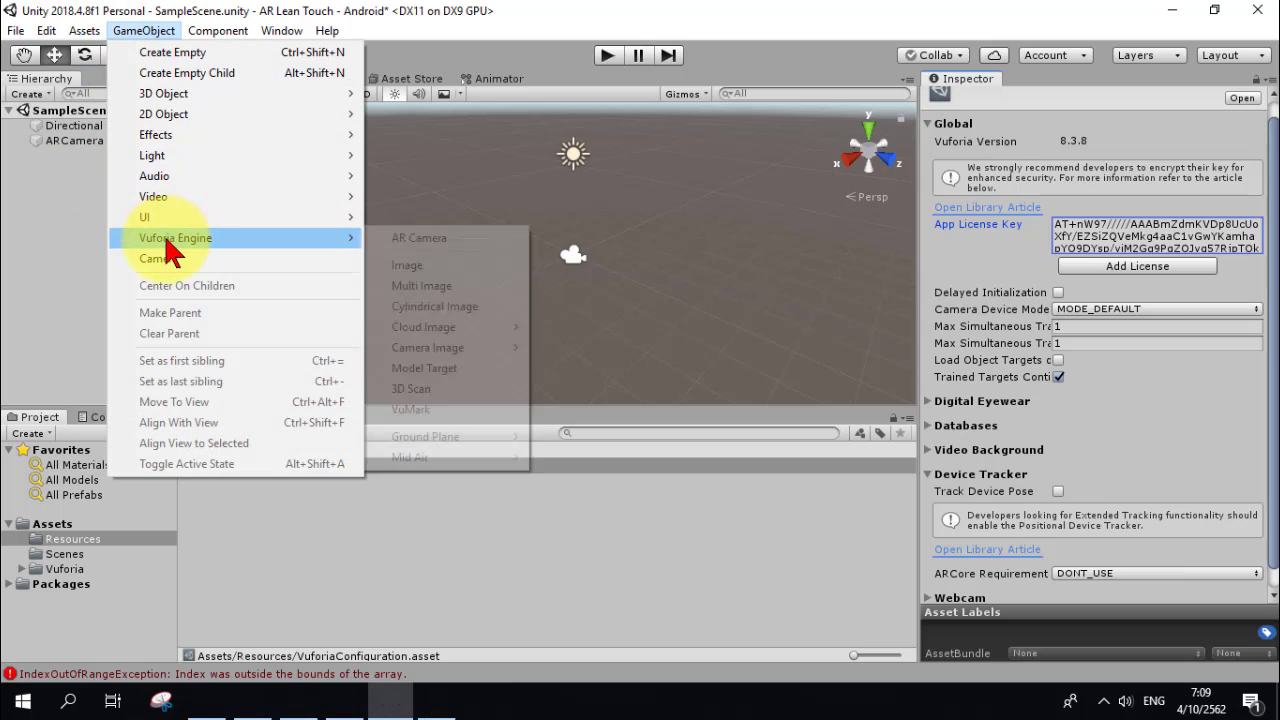
{"action": "left_click", "coordinate": [440, 278]}
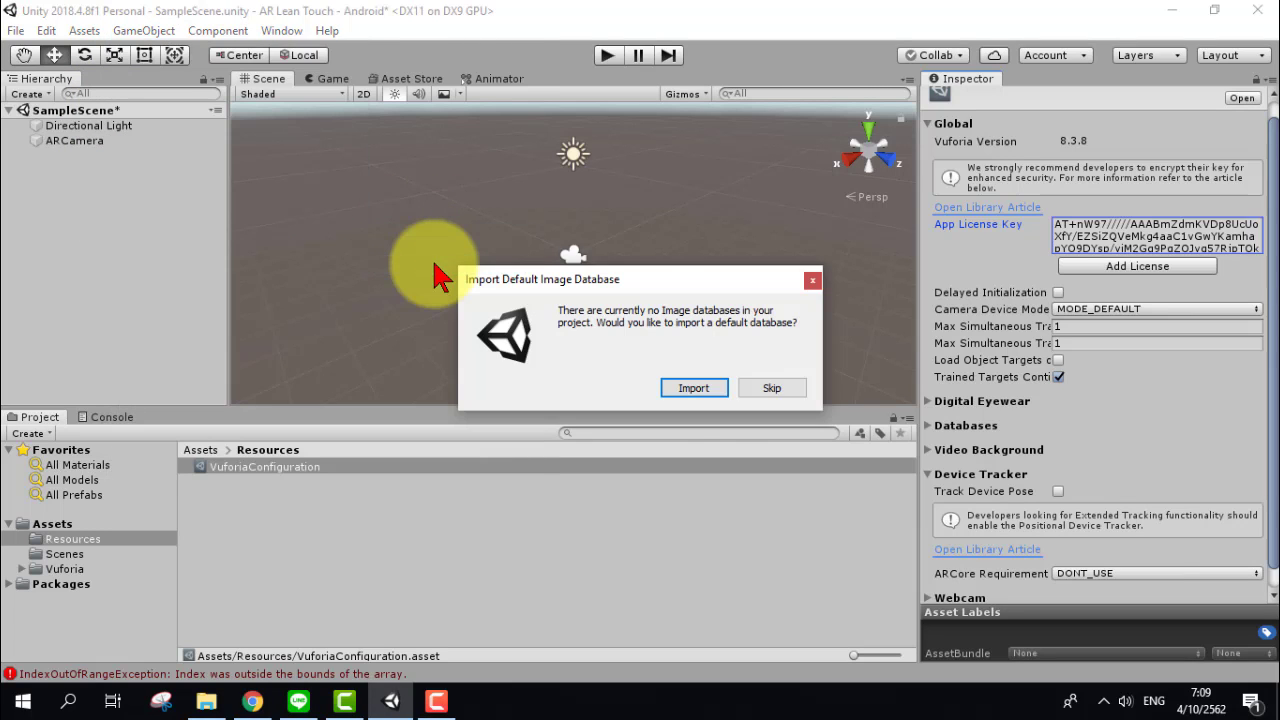
{"action": "left_click", "coordinate": [697, 388]}
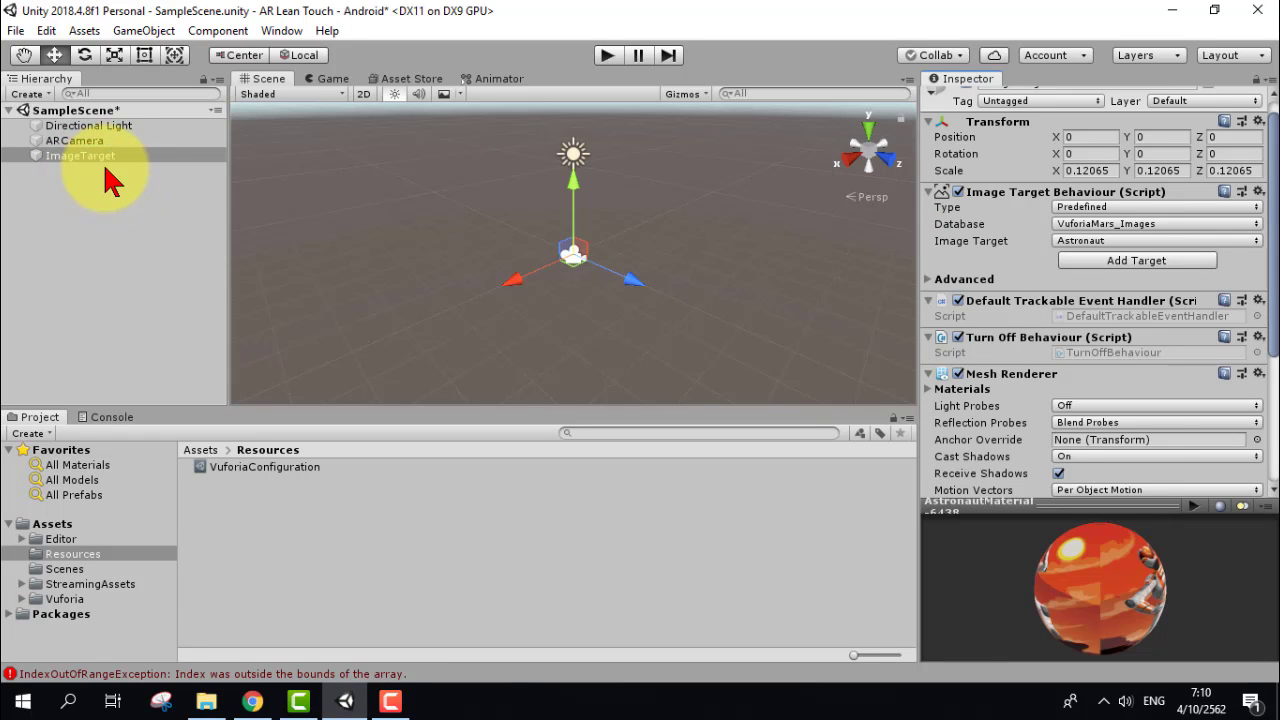
{"action": "left_click", "coordinate": [201, 451]}
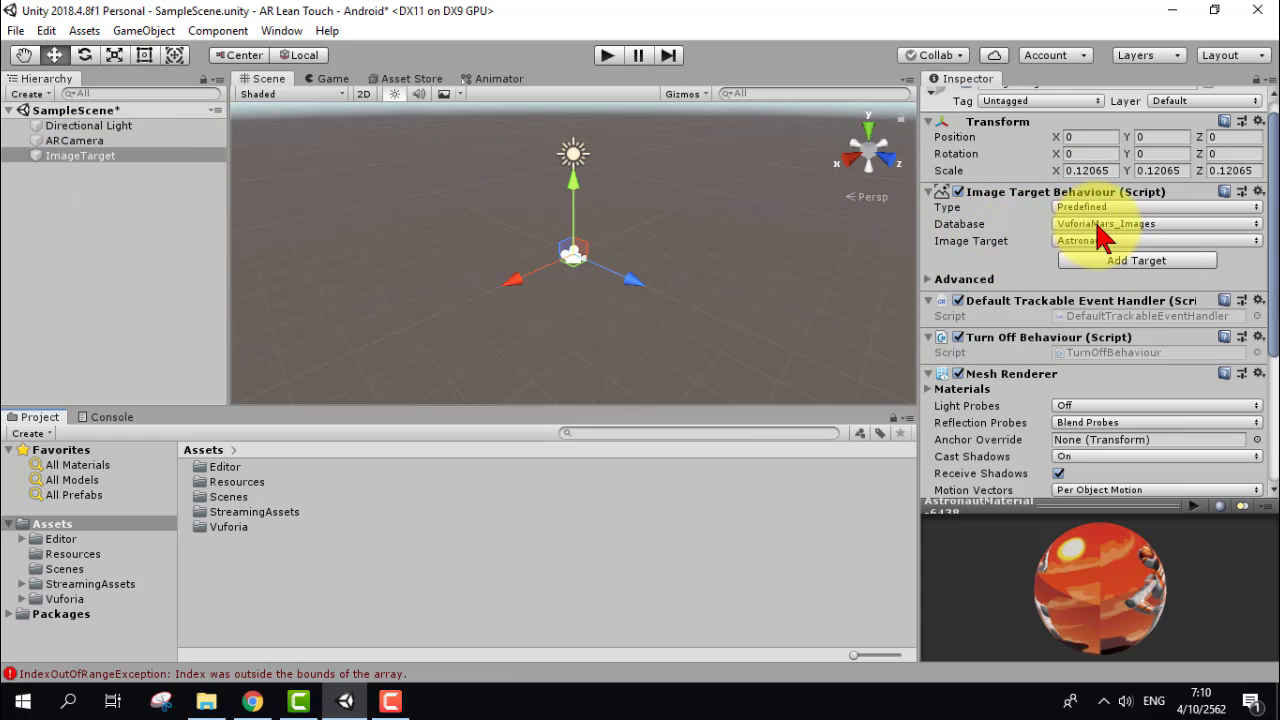
Open the LeanTouch custom package from D:\UNITY, listing Tiger-Card_scaled.jpg, LeanTouch.dat and LeanTouch.xml
{"action": "right_click", "coordinate": [457, 547]}
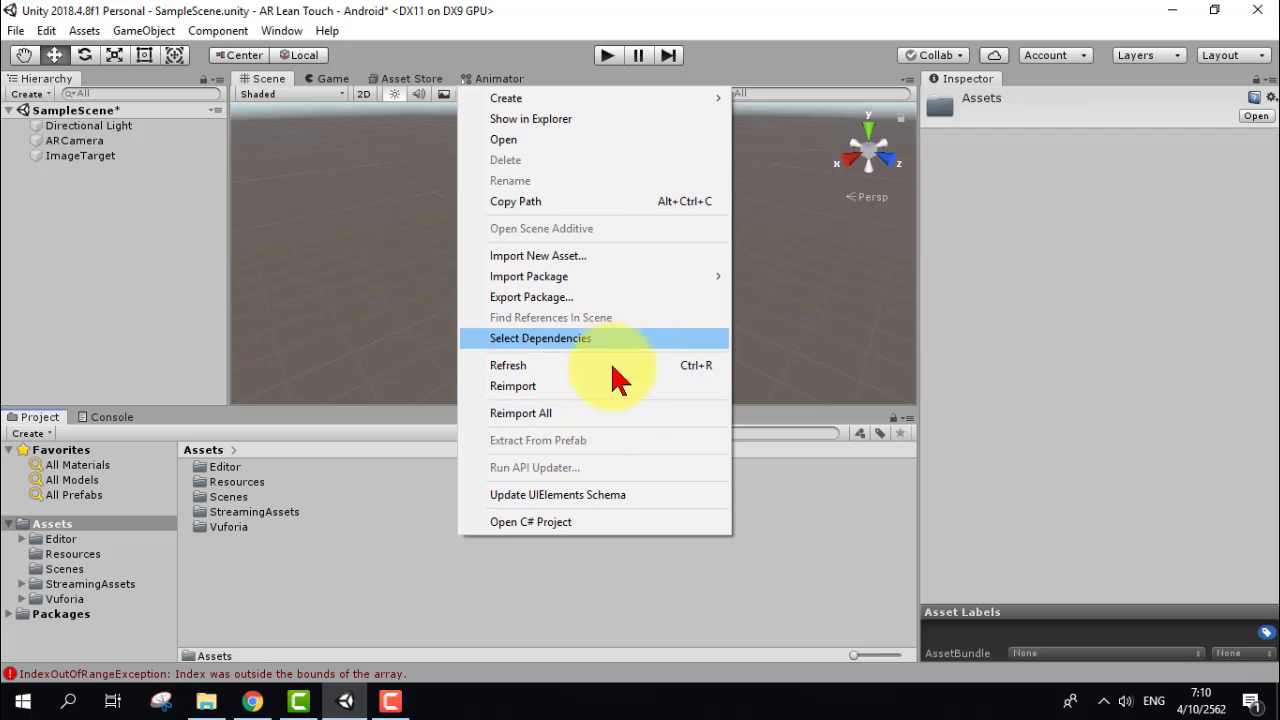
{"action": "mouse_move", "coordinate": [677, 287]}
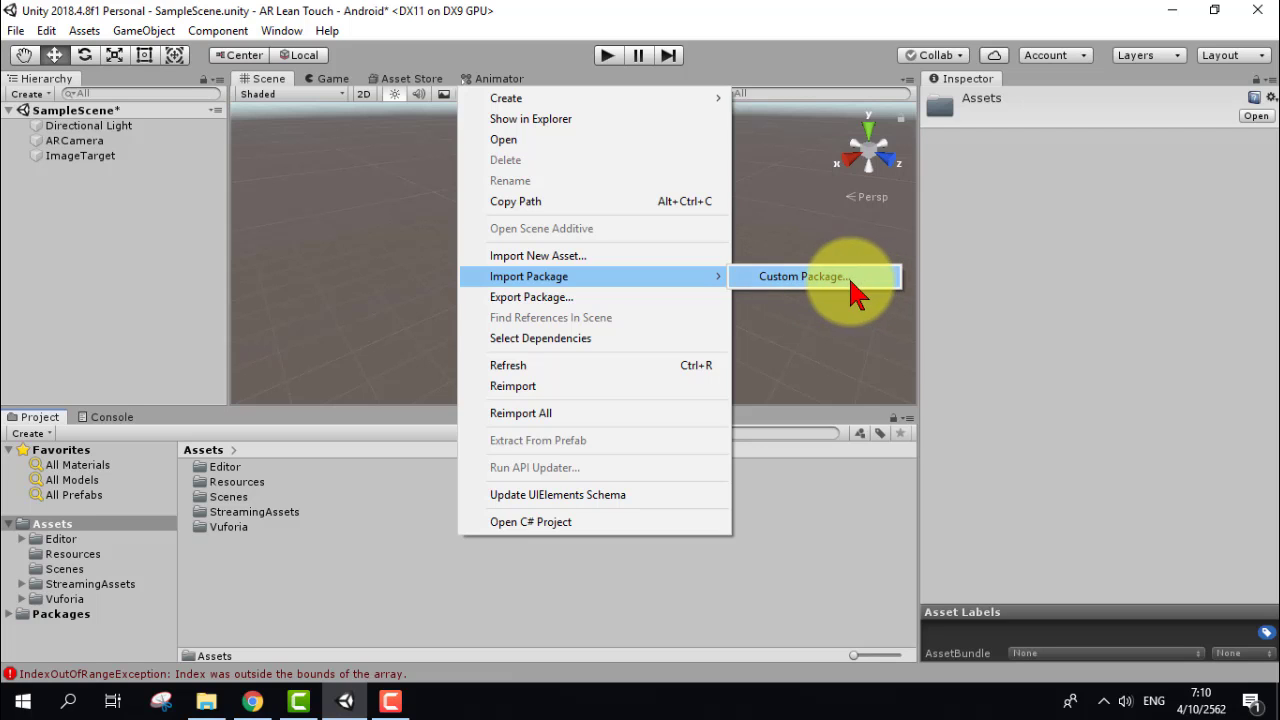
{"action": "left_click", "coordinate": [818, 290]}
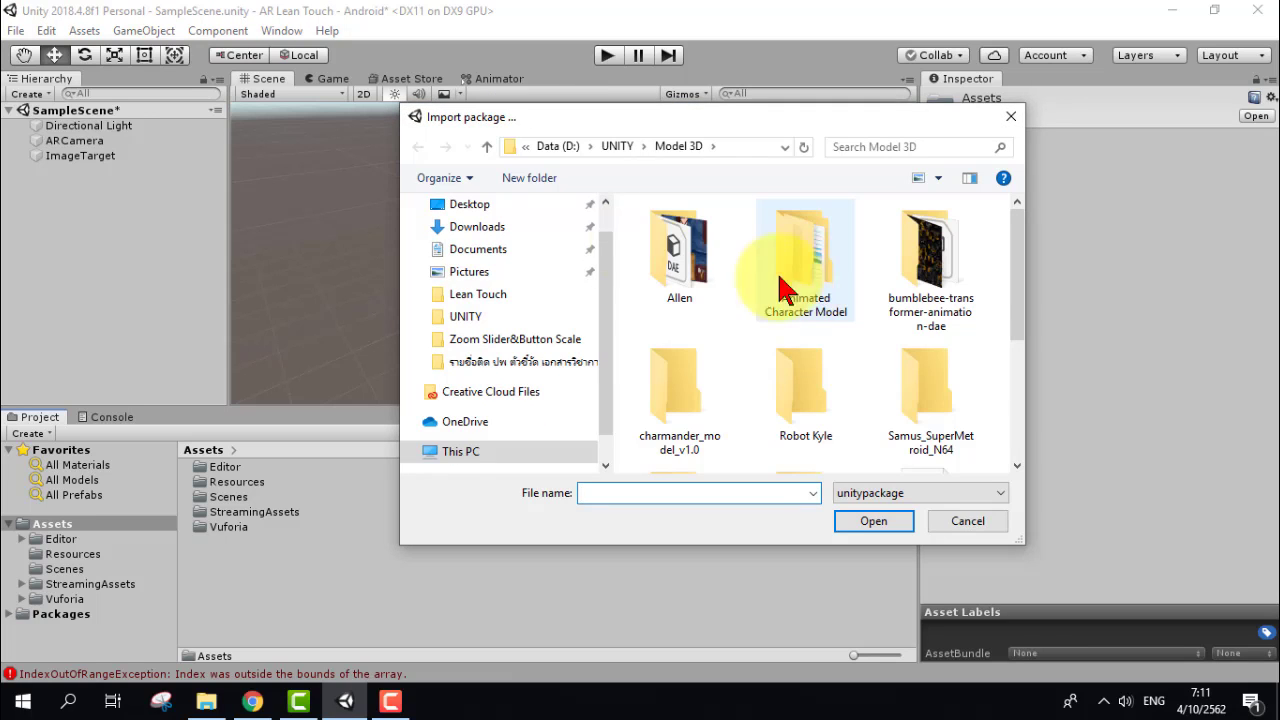
{"action": "left_click", "coordinate": [620, 147]}
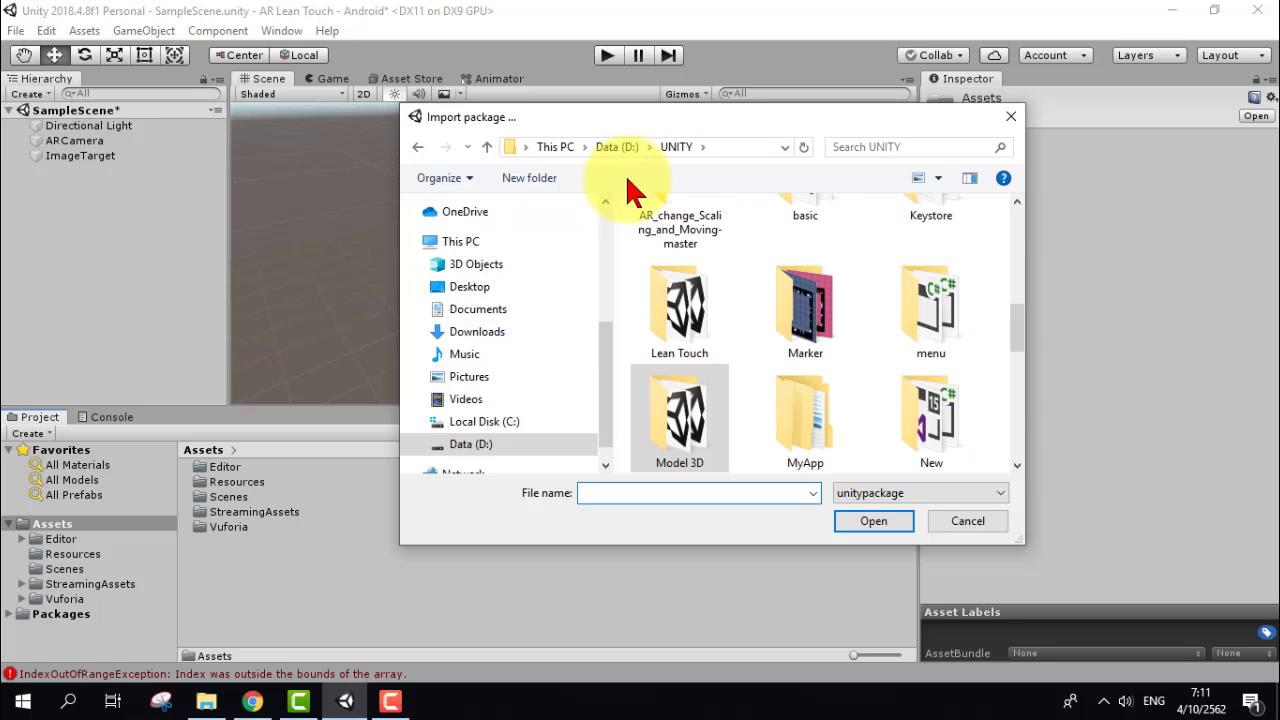
{"action": "left_click_drag", "start_coordinate": [1018, 328], "coordinate": [1022, 448]}
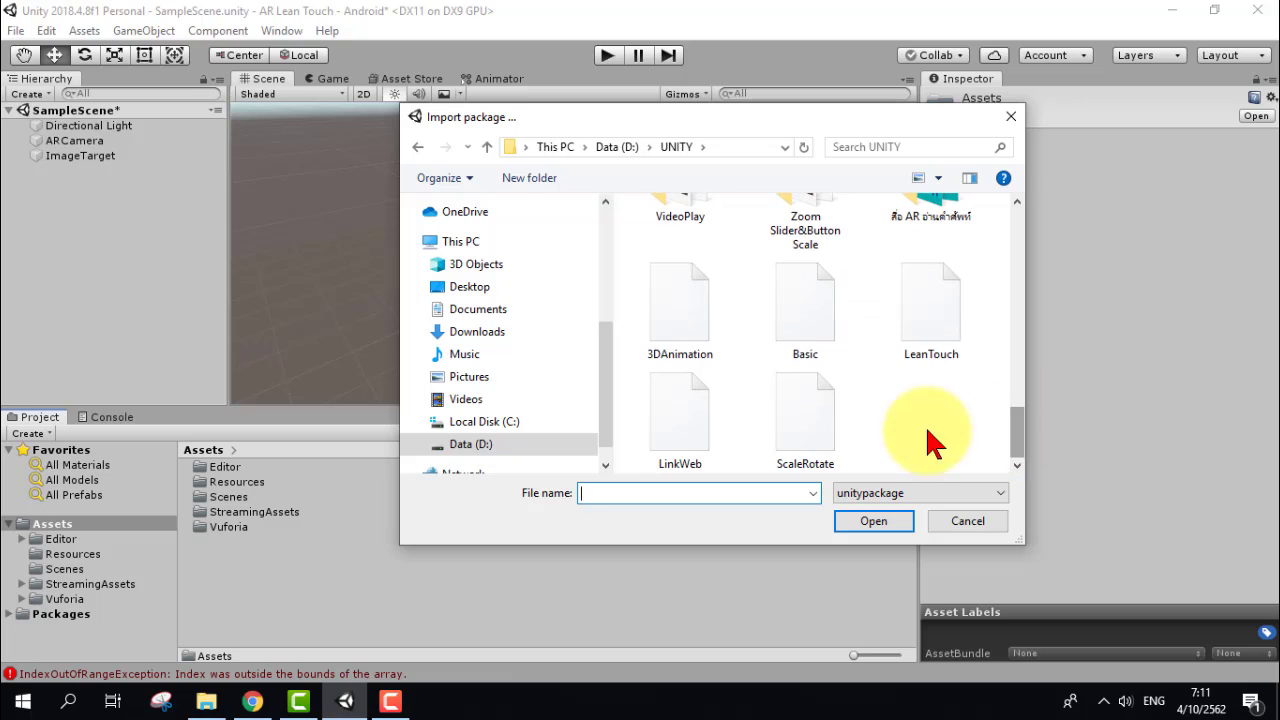
{"action": "left_click", "coordinate": [935, 305]}
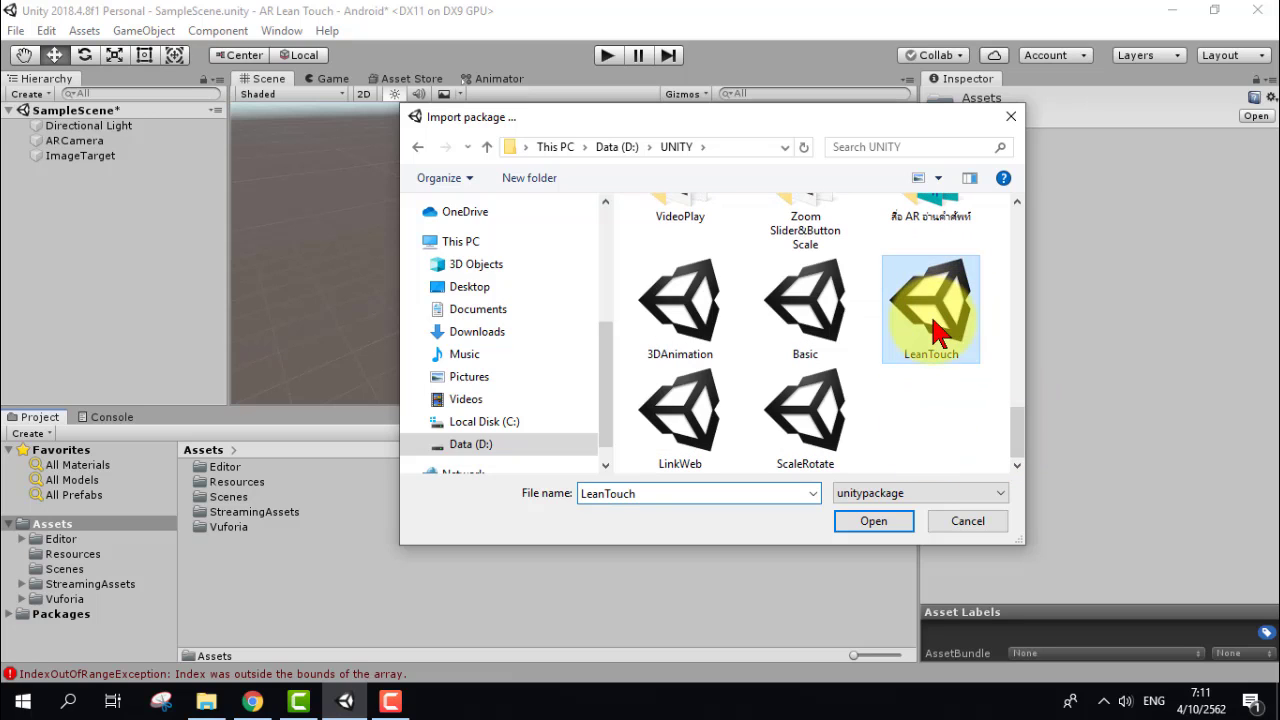
{"action": "left_click", "coordinate": [874, 522]}
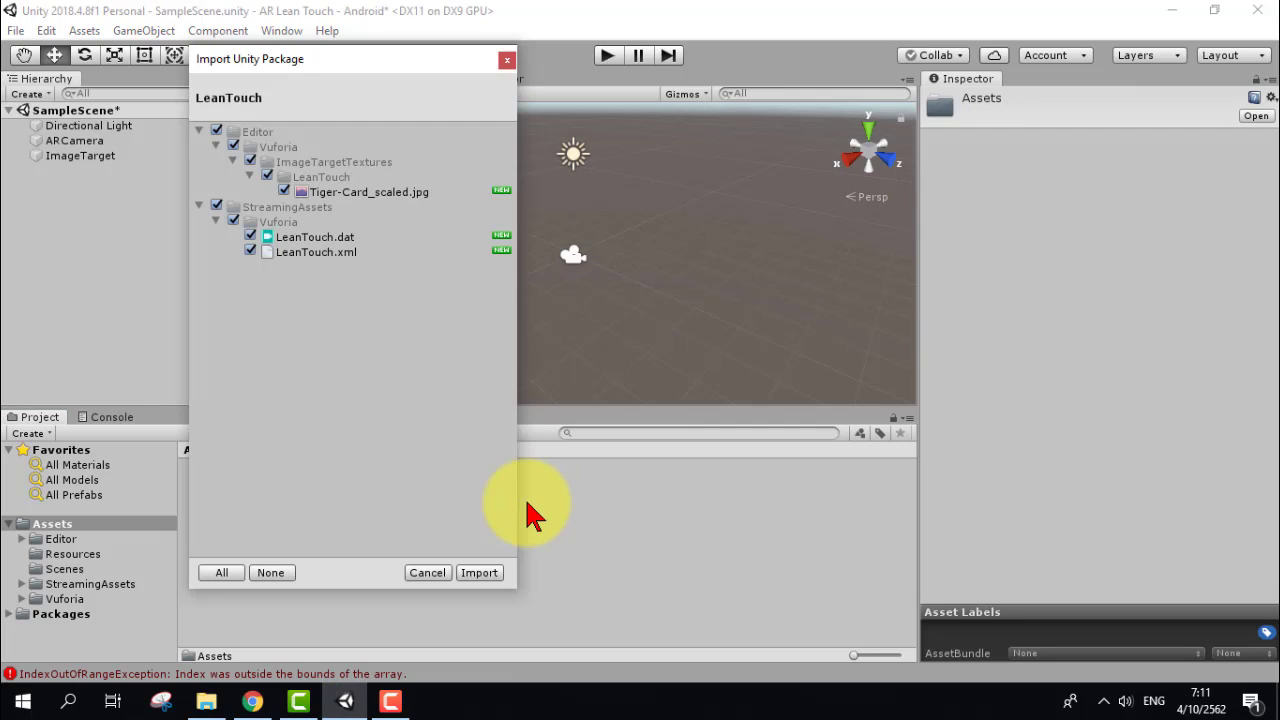
Import all LeanTouch package files, then select ImageTarget in the Hierarchy
{"action": "left_click", "coordinate": [484, 578]}
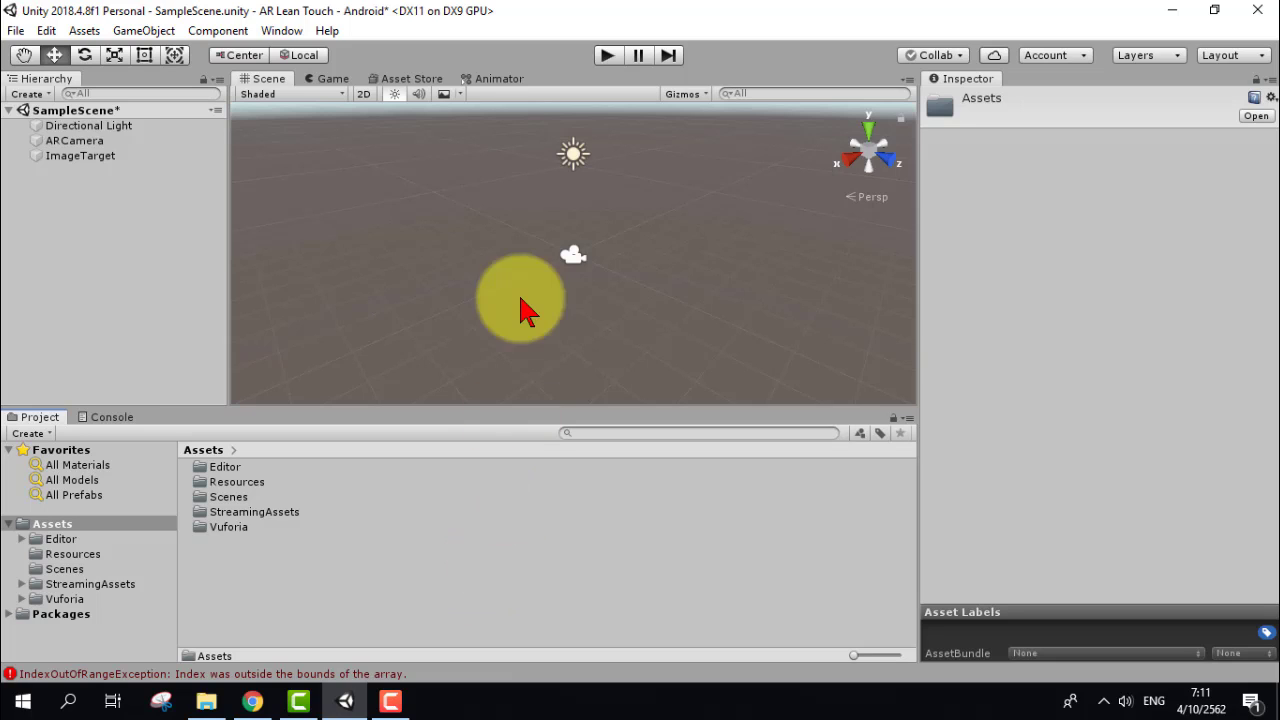
{"action": "left_click", "coordinate": [80, 156]}
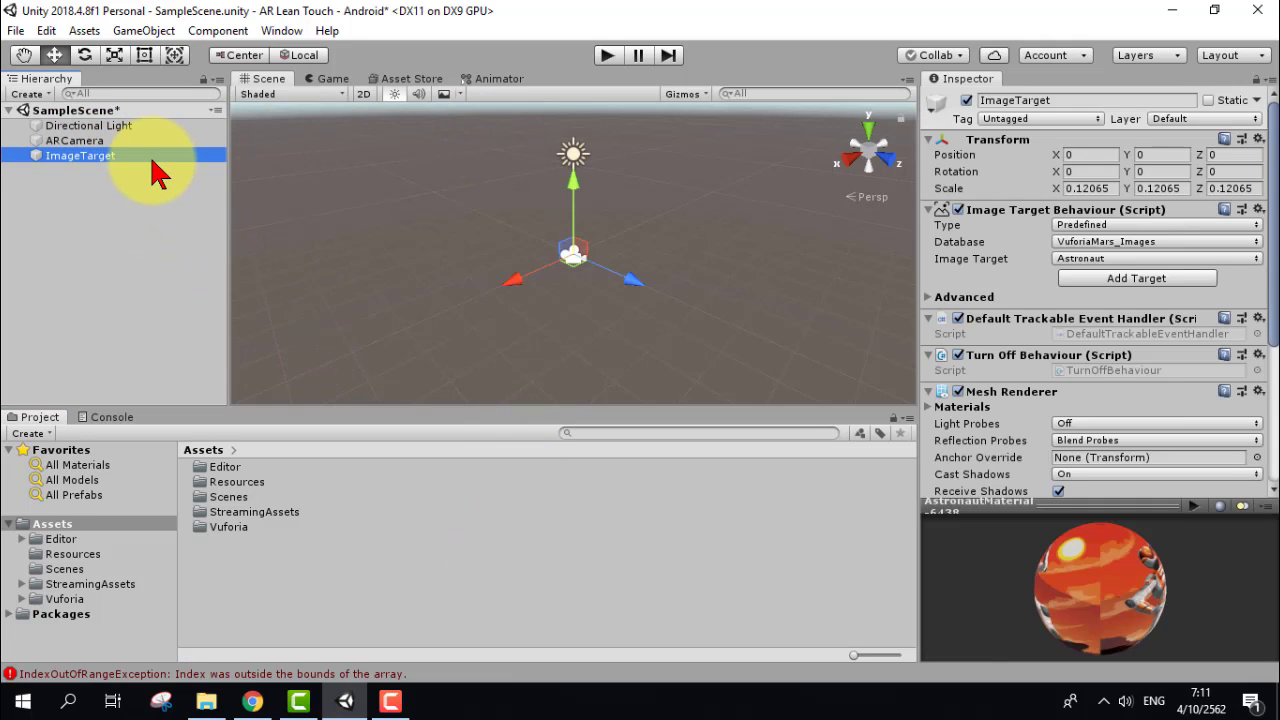
Switch ImageTarget's Database from VuforiaMars_Images to LeanTouch so it tracks Tiger-Card
{"action": "left_click", "coordinate": [1130, 241]}
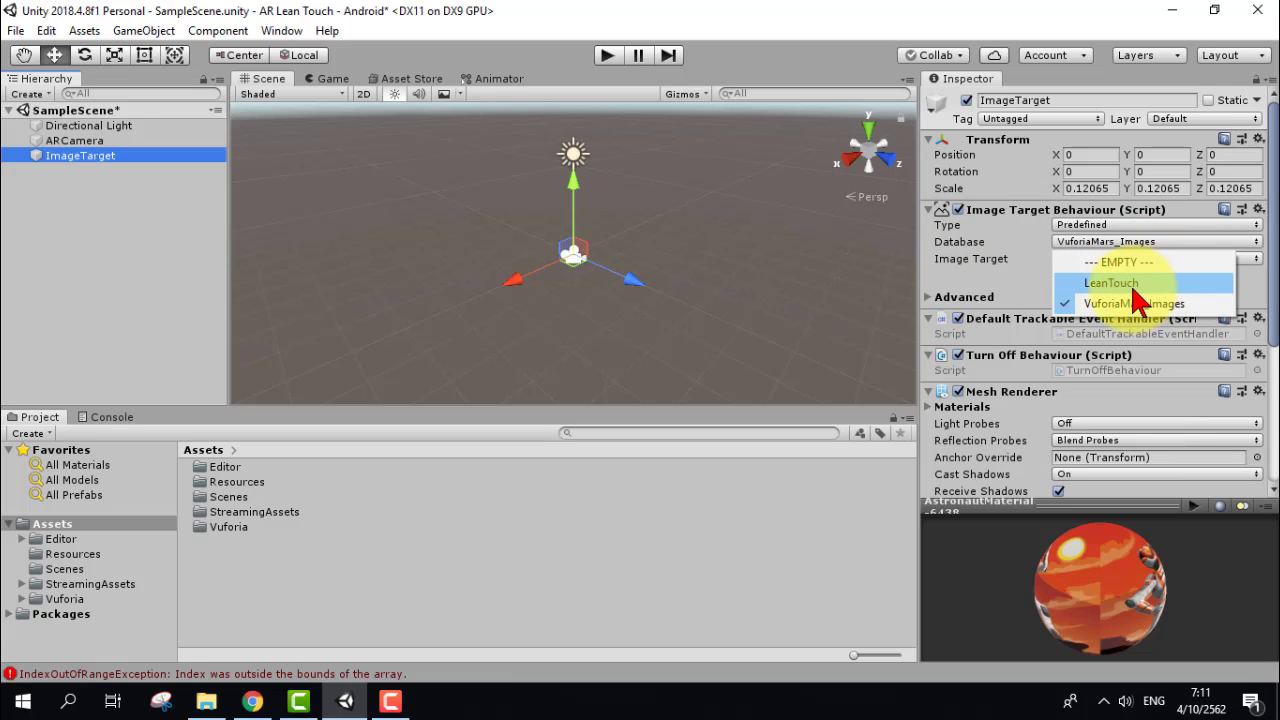
{"action": "left_click", "coordinate": [1137, 283]}
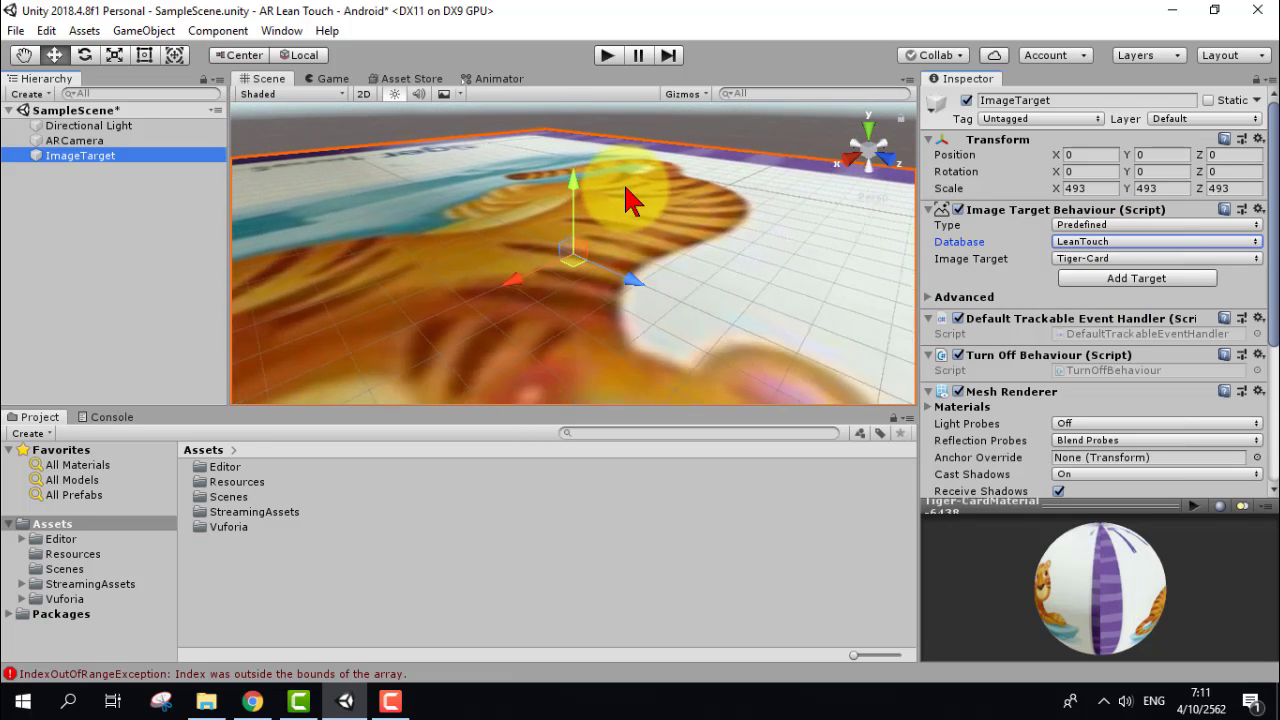
Scroll and orbit the Scene view until the tiger card faces the camera squarely
{"action": "scroll", "coordinate": [627, 198], "scroll_direction": "down", "scroll_amount": 2}
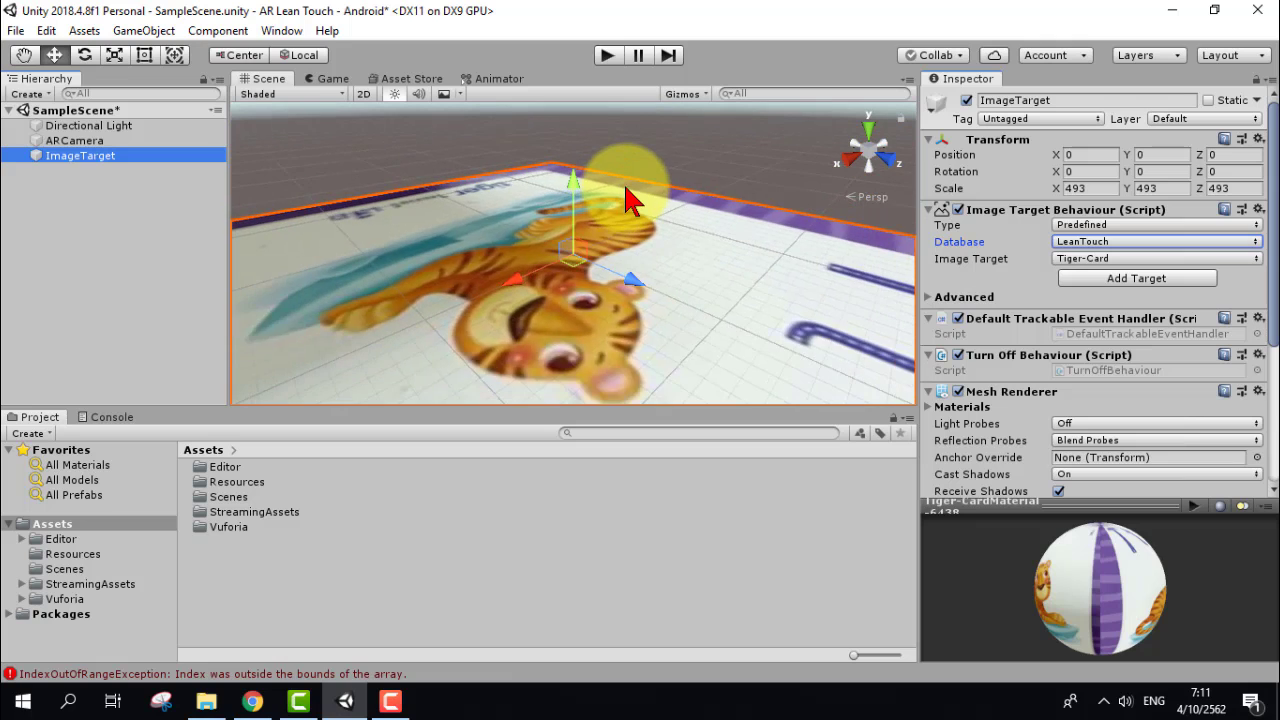
{"action": "scroll", "coordinate": [627, 198], "scroll_direction": "down", "scroll_amount": 2}
{"action": "scroll", "coordinate": [627, 198], "scroll_direction": "down", "scroll_amount": 2}
{"action": "scroll", "coordinate": [627, 198], "scroll_direction": "down", "scroll_amount": 2}
{"action": "scroll", "coordinate": [627, 198], "scroll_direction": "down", "scroll_amount": 2}
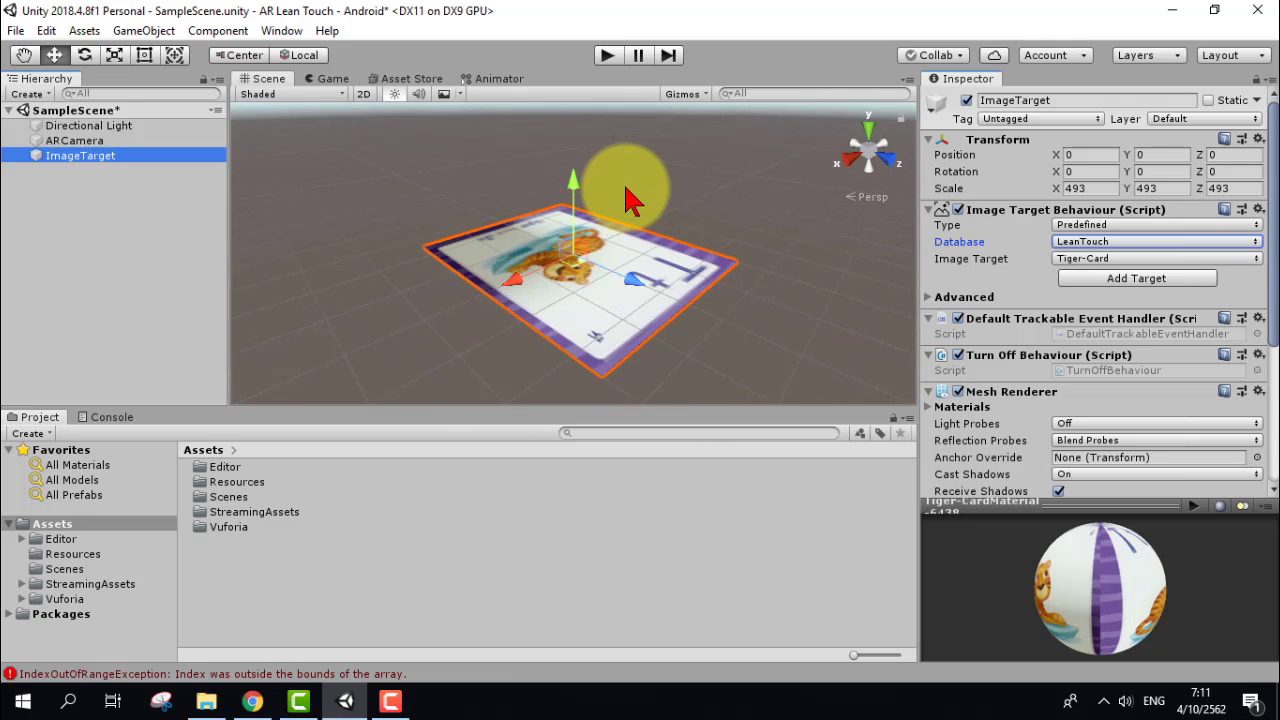
{"action": "scroll", "coordinate": [605, 200], "scroll_direction": "down", "scroll_amount": 2}
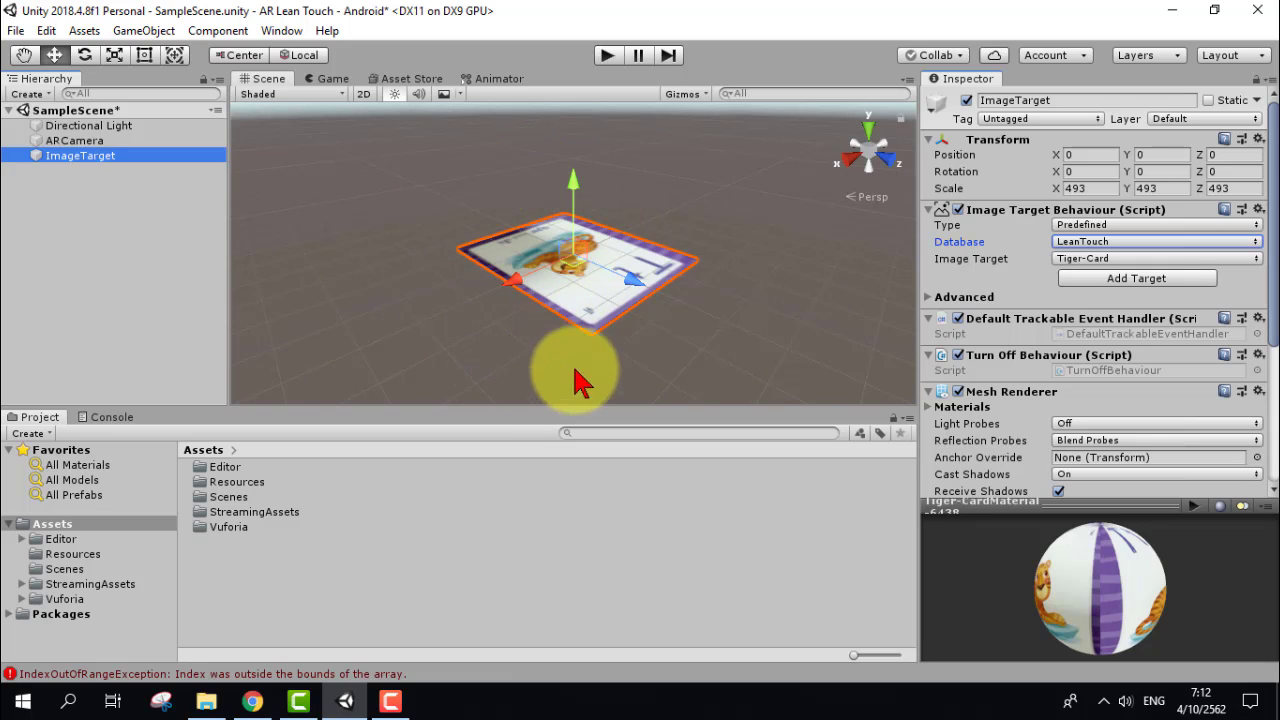
{"action": "key", "text": "alt"}
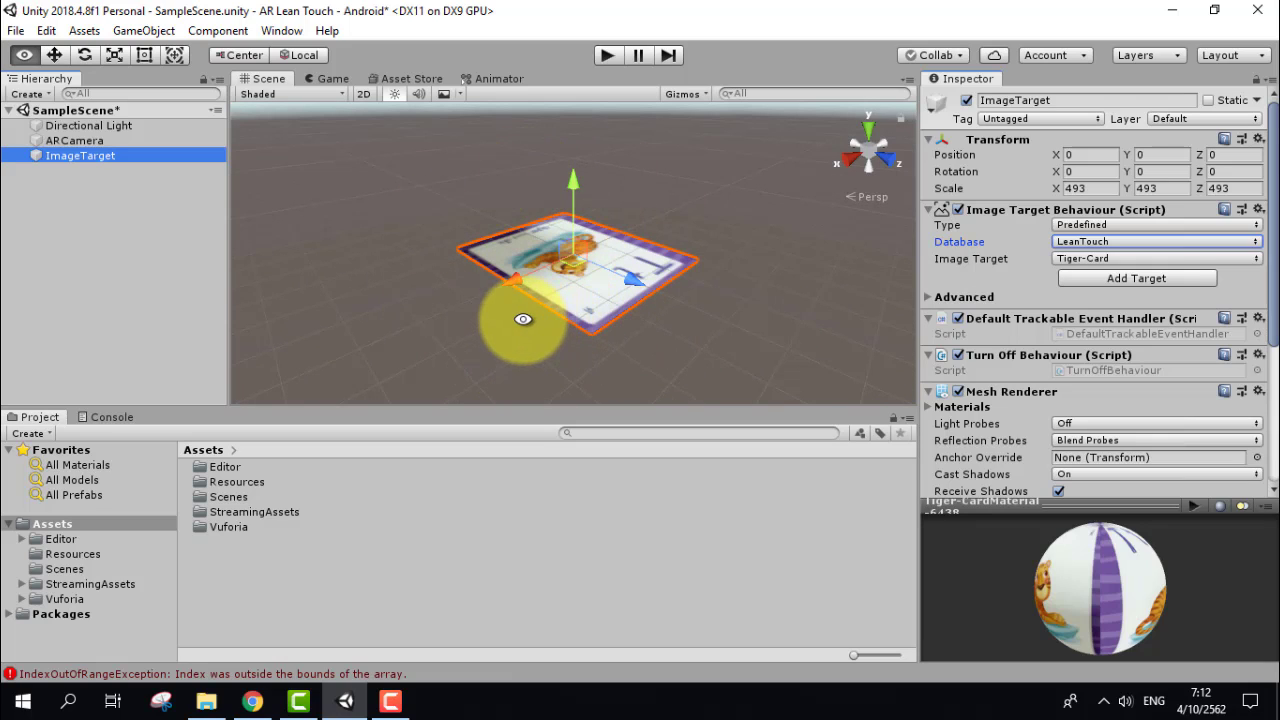
{"action": "mouse_move", "coordinate": [514, 318]}
{"action": "left_mouse_down", "text": "alt"}
{"action": "mouse_move", "coordinate": [711, 277]}
{"action": "mouse_move", "coordinate": [500, 277]}
{"action": "mouse_move", "coordinate": [534, 305]}
{"action": "mouse_move", "coordinate": [693, 294]}
{"action": "mouse_move", "coordinate": [529, 286]}
{"action": "mouse_move", "coordinate": [529, 303]}
{"action": "mouse_move", "coordinate": [657, 294]}
{"action": "mouse_move", "coordinate": [543, 286]}
{"action": "mouse_move", "coordinate": [585, 310]}
{"action": "left_mouse_up", "text": "alt"}
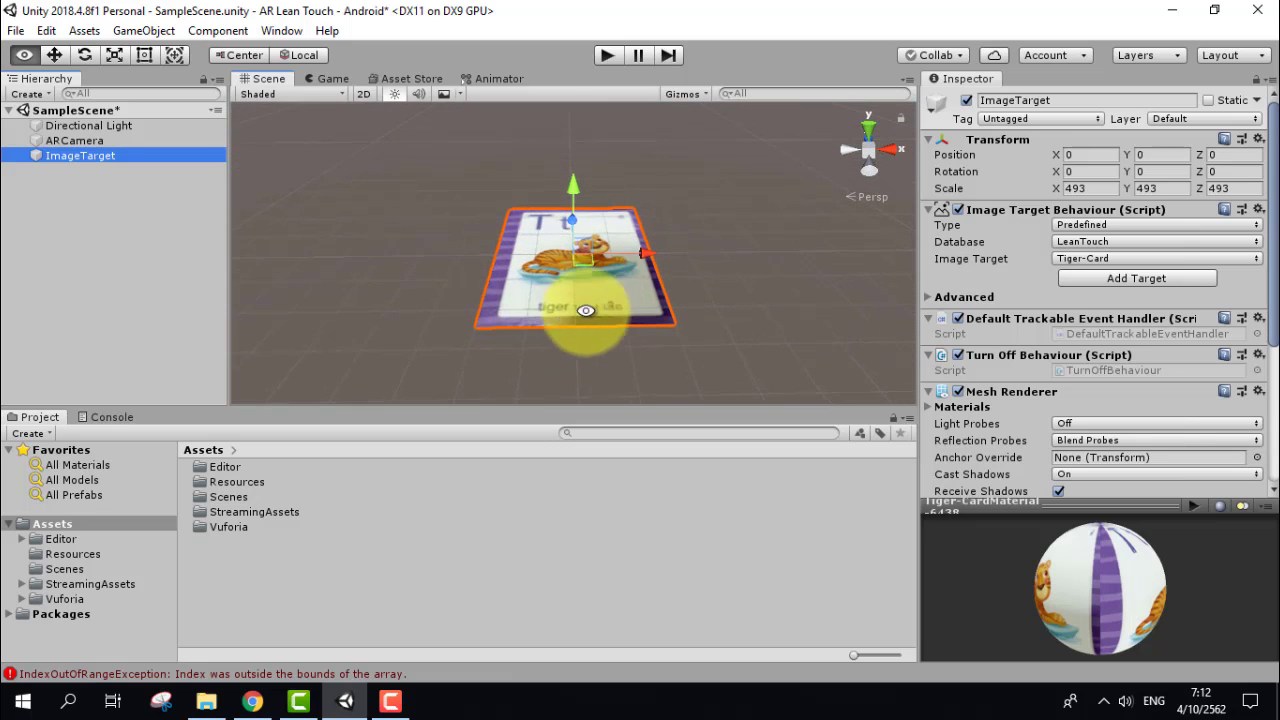
{"action": "mouse_move", "coordinate": [604, 243]}
{"action": "left_mouse_down", "text": "alt"}
{"action": "mouse_move", "coordinate": [586, 286]}
{"action": "mouse_move", "coordinate": [594, 340]}
{"action": "mouse_move", "coordinate": [600, 262]}
{"action": "mouse_move", "coordinate": [610, 304]}
{"action": "left_mouse_up", "text": "alt"}
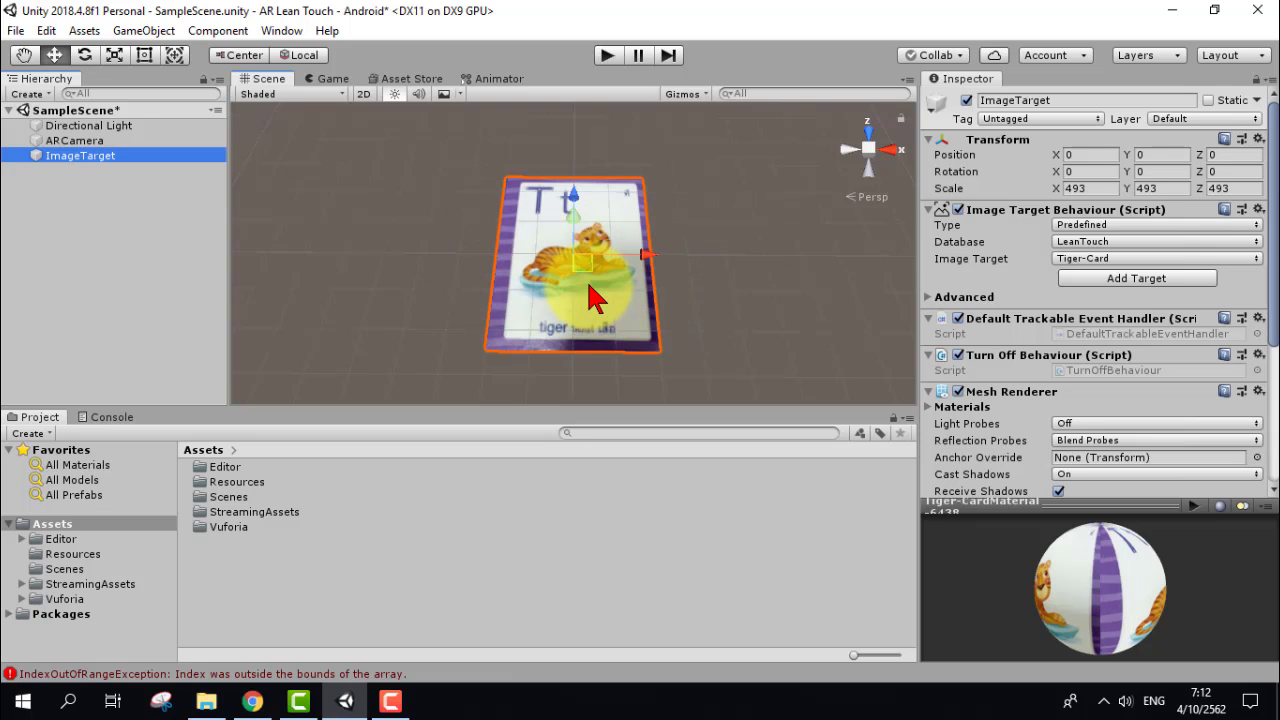
Show the Asset Store panel and maximize it to fill the editor
{"action": "left_click", "coordinate": [408, 80]}
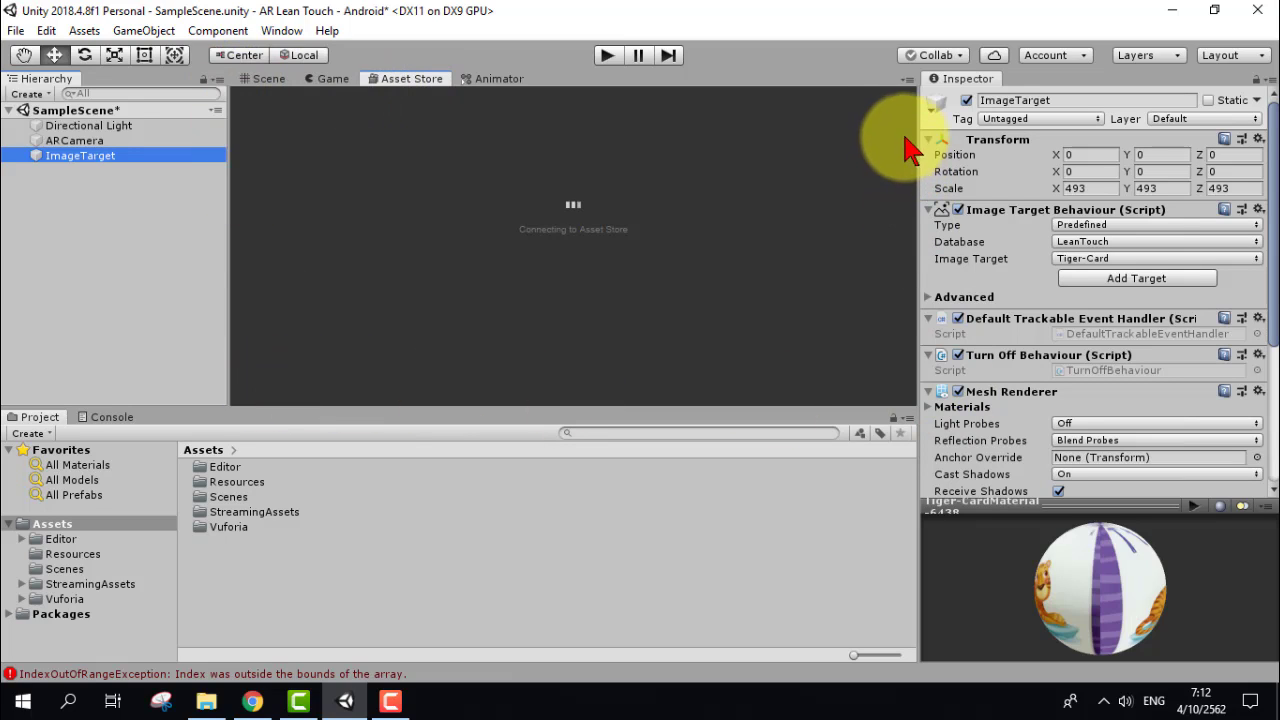
{"action": "left_click", "coordinate": [908, 81]}
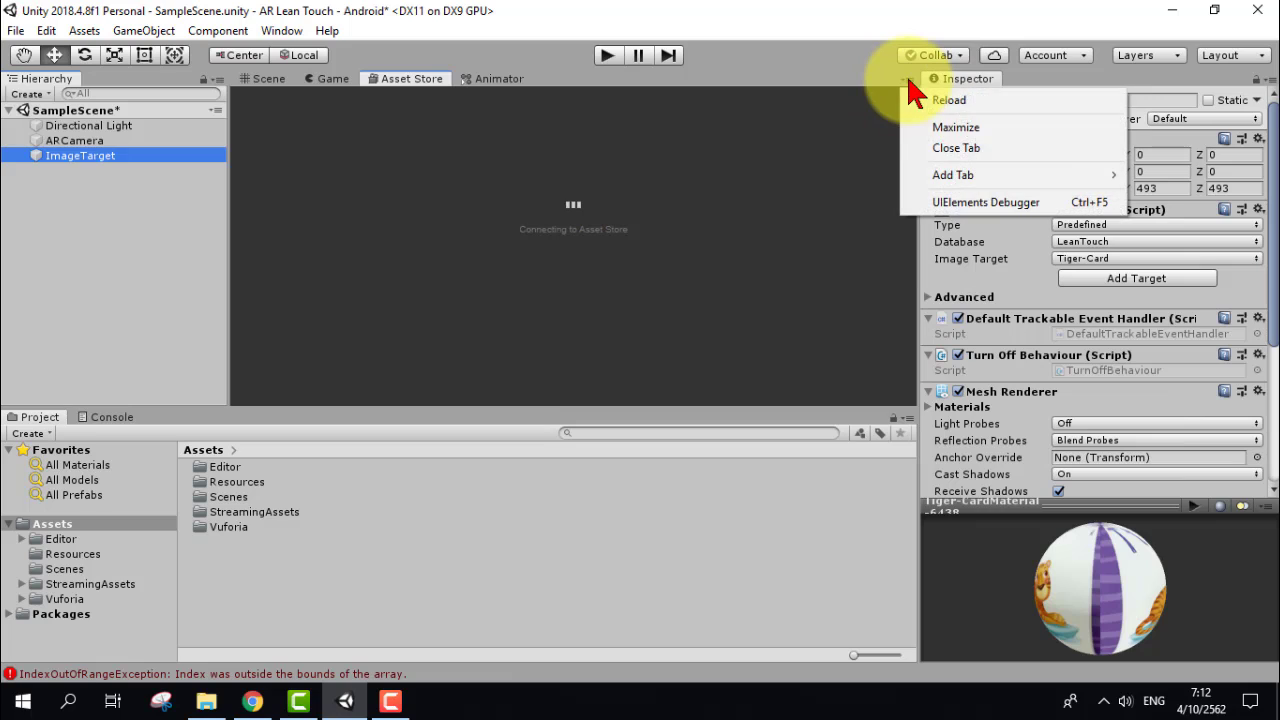
{"action": "left_click", "coordinate": [980, 130]}
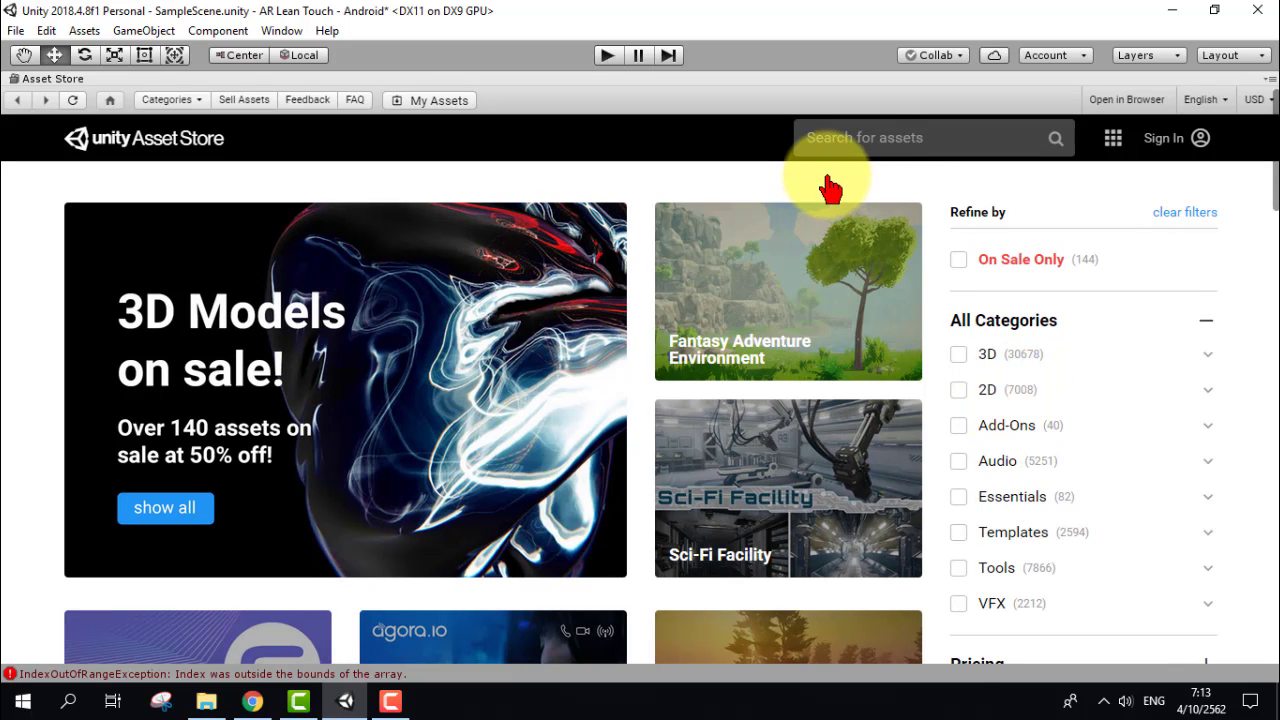
Search the Asset Store for 'dragon red' and browse the results to the free Small Red Dragon
{"action": "left_click", "coordinate": [900, 138]}
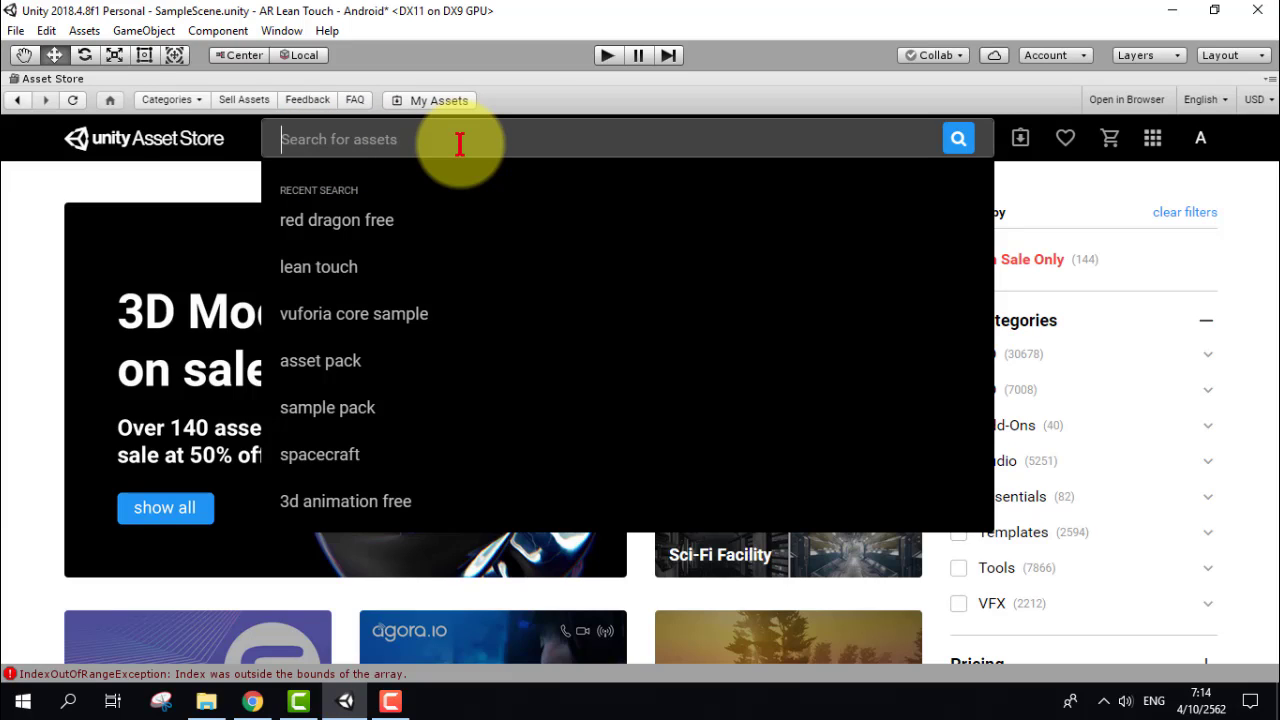
{"action": "type", "text": "dragon"}
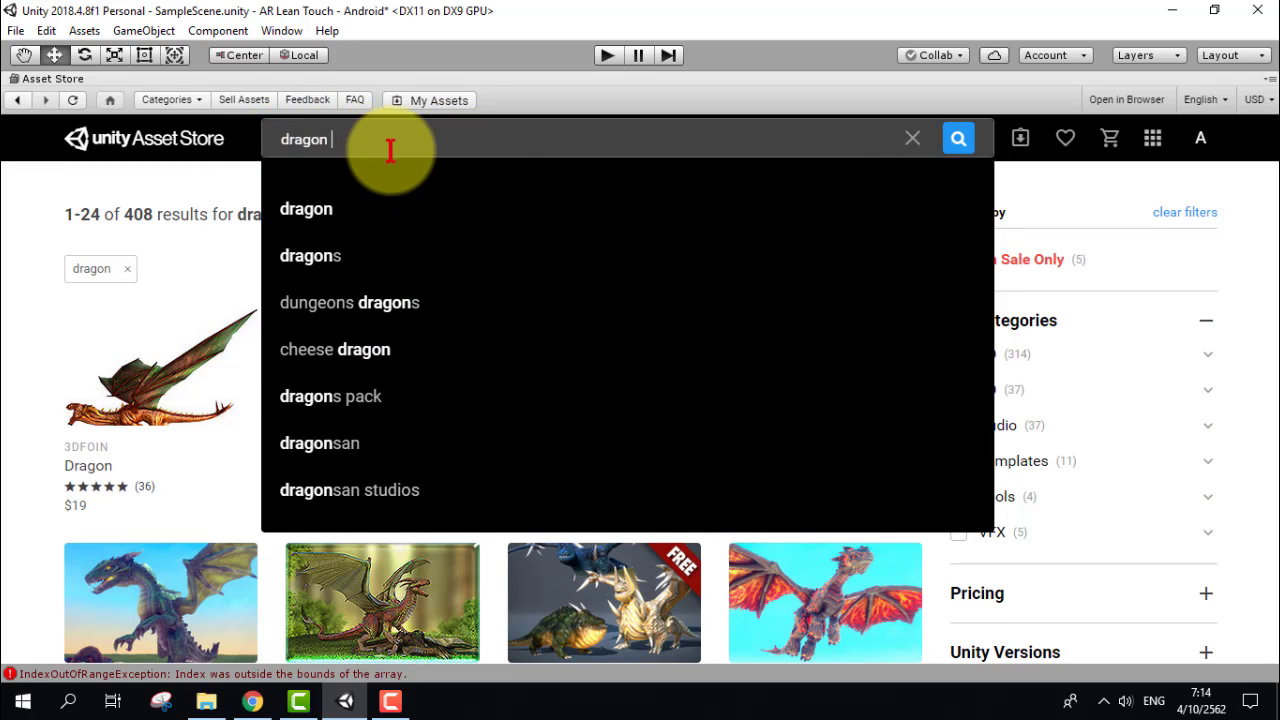
{"action": "type", "text": "red"}
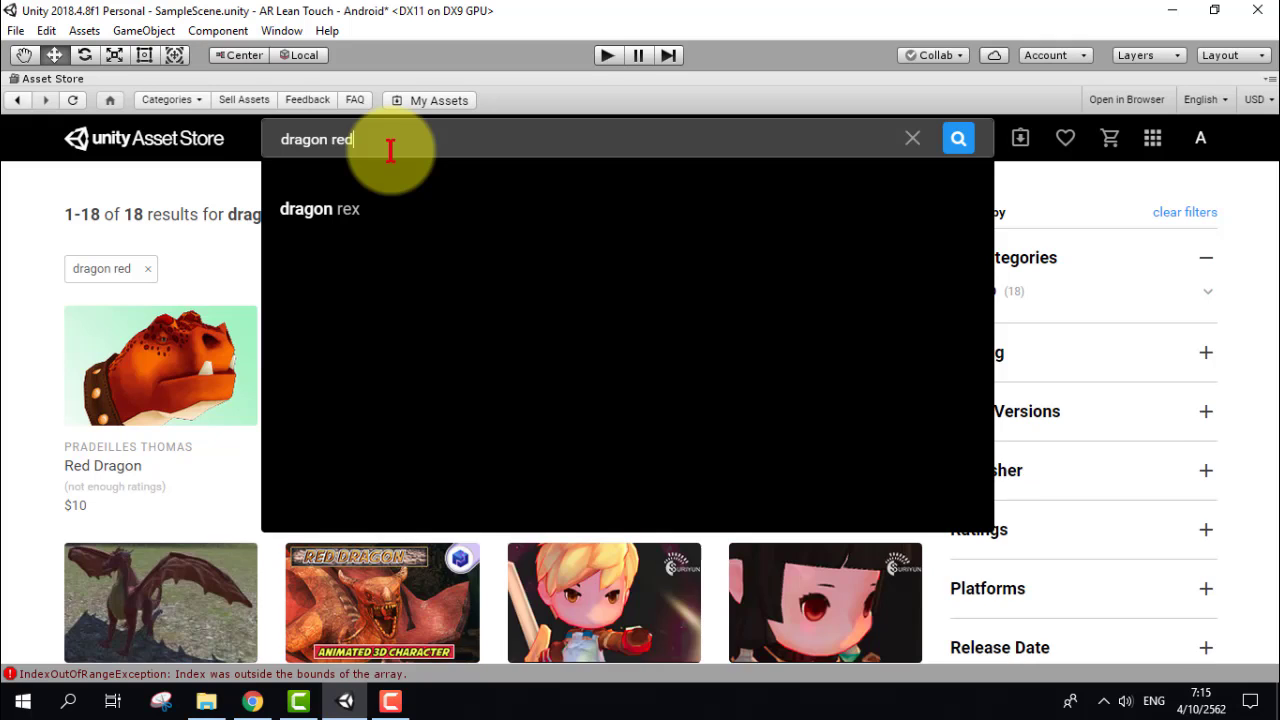
{"action": "left_click", "coordinate": [962, 145]}
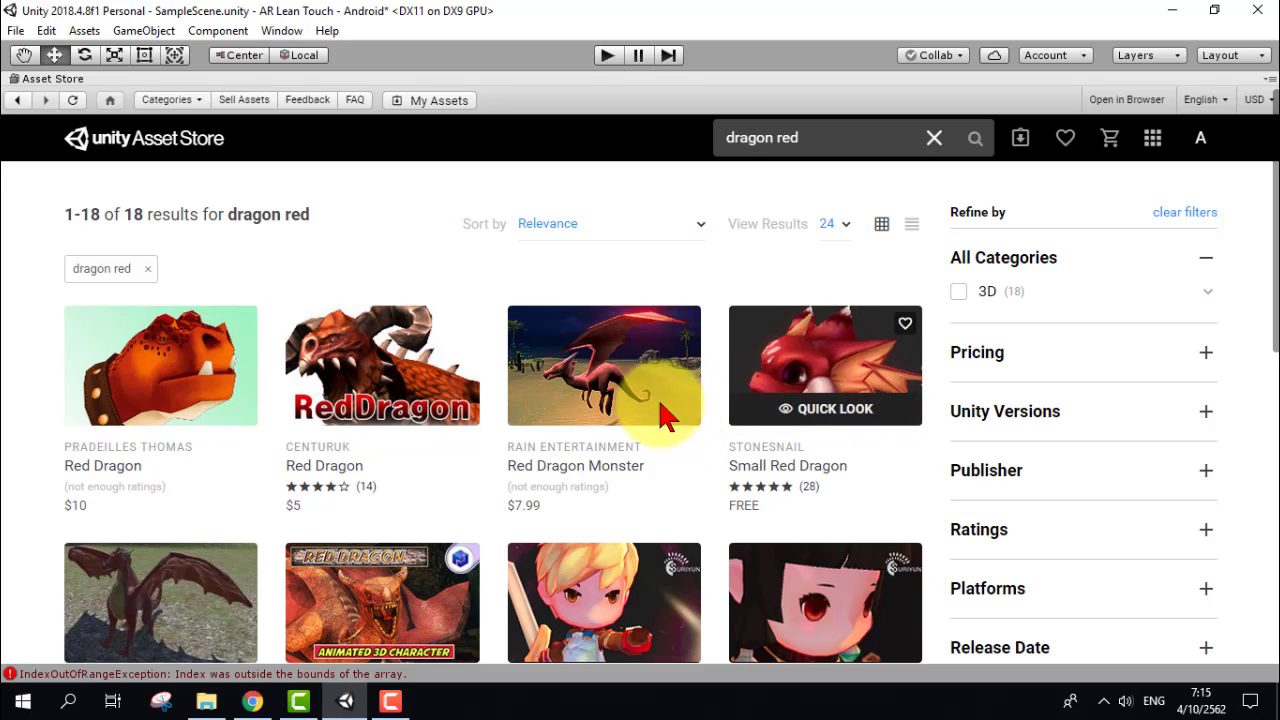
{"action": "mouse_move", "coordinate": [628, 422]}
{"action": "scroll", "coordinate": [600, 424], "scroll_direction": "down", "scroll_amount": 1}
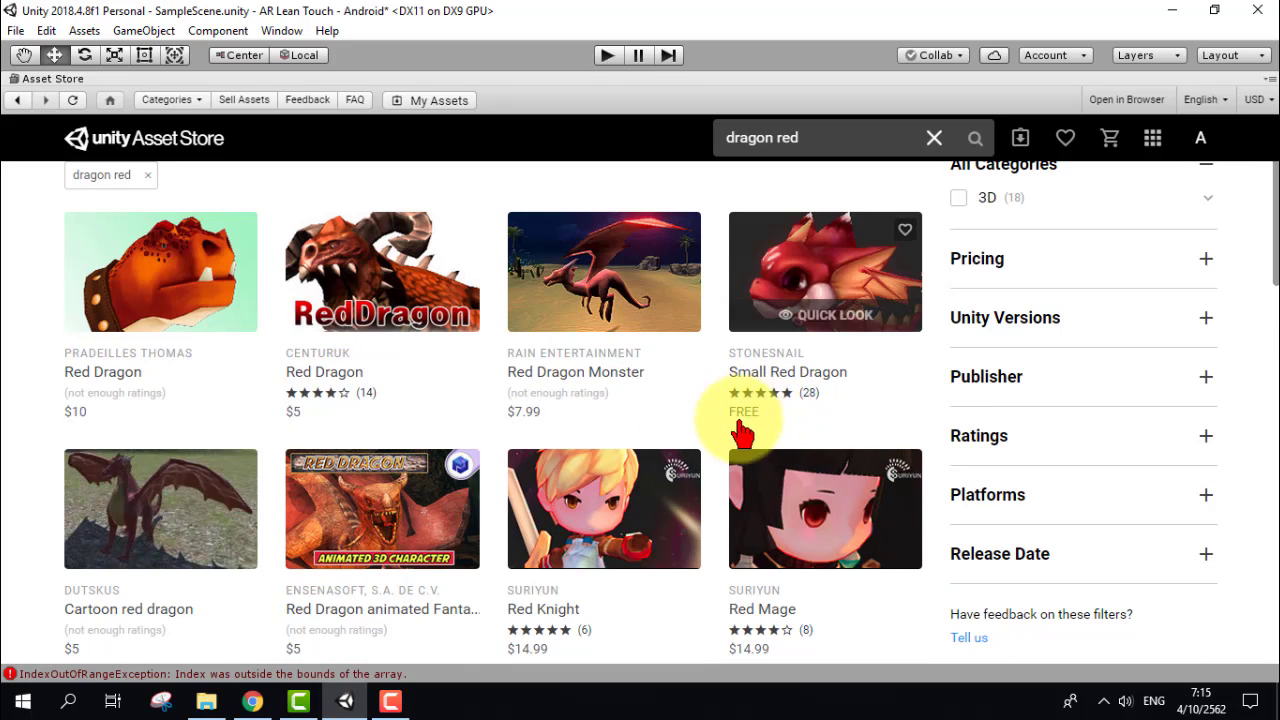
{"action": "scroll", "coordinate": [750, 428], "scroll_direction": "down", "scroll_amount": 2}
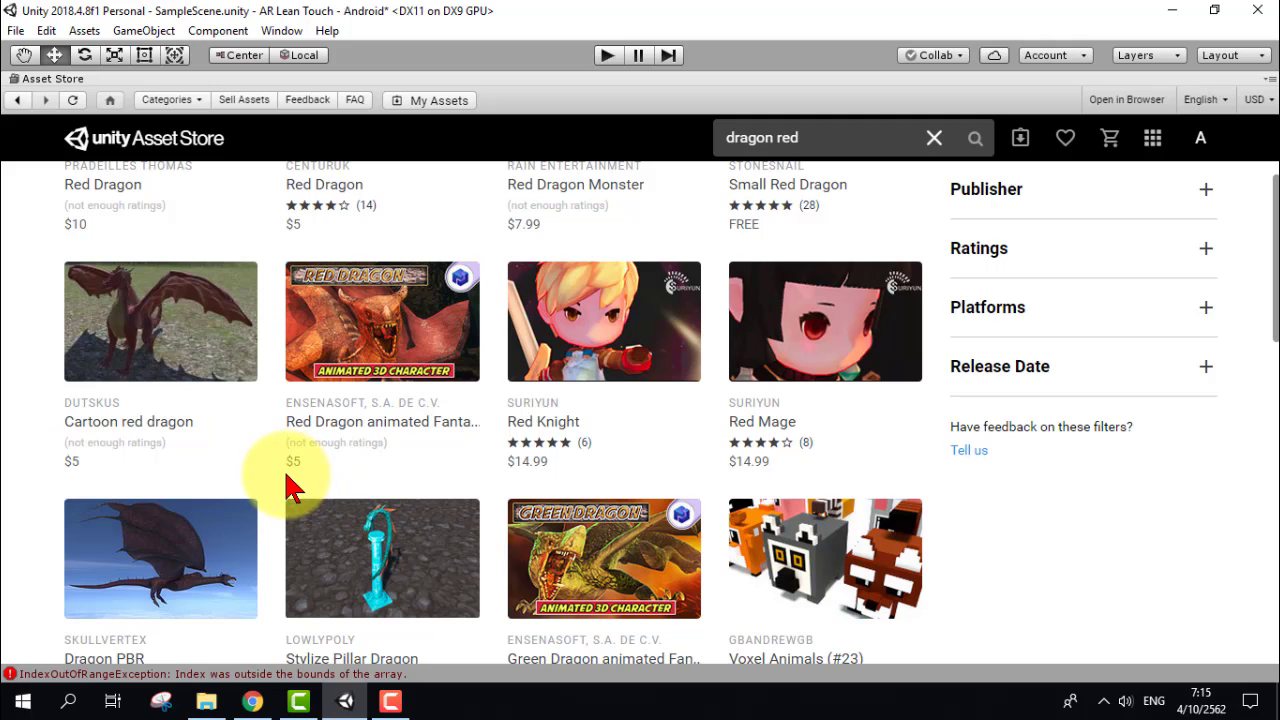
{"action": "scroll", "coordinate": [768, 485], "scroll_direction": "down", "scroll_amount": 2}
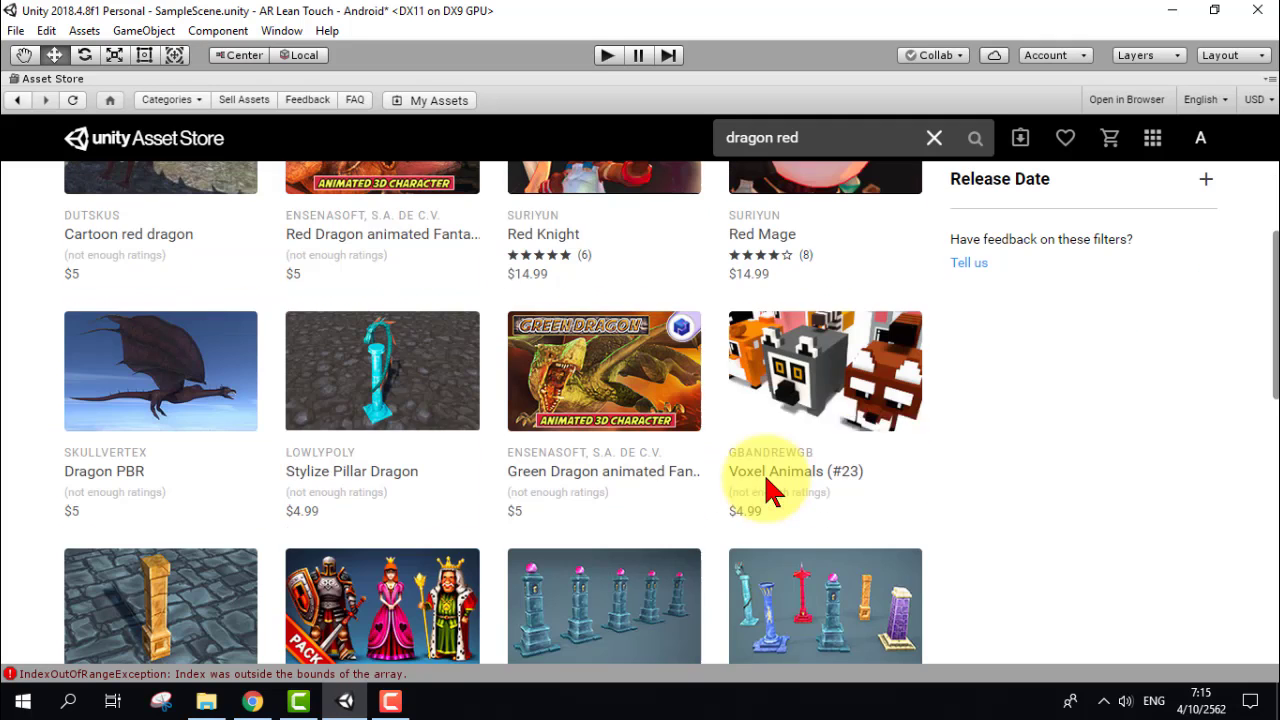
{"action": "scroll", "coordinate": [330, 491], "scroll_direction": "down", "scroll_amount": 1}
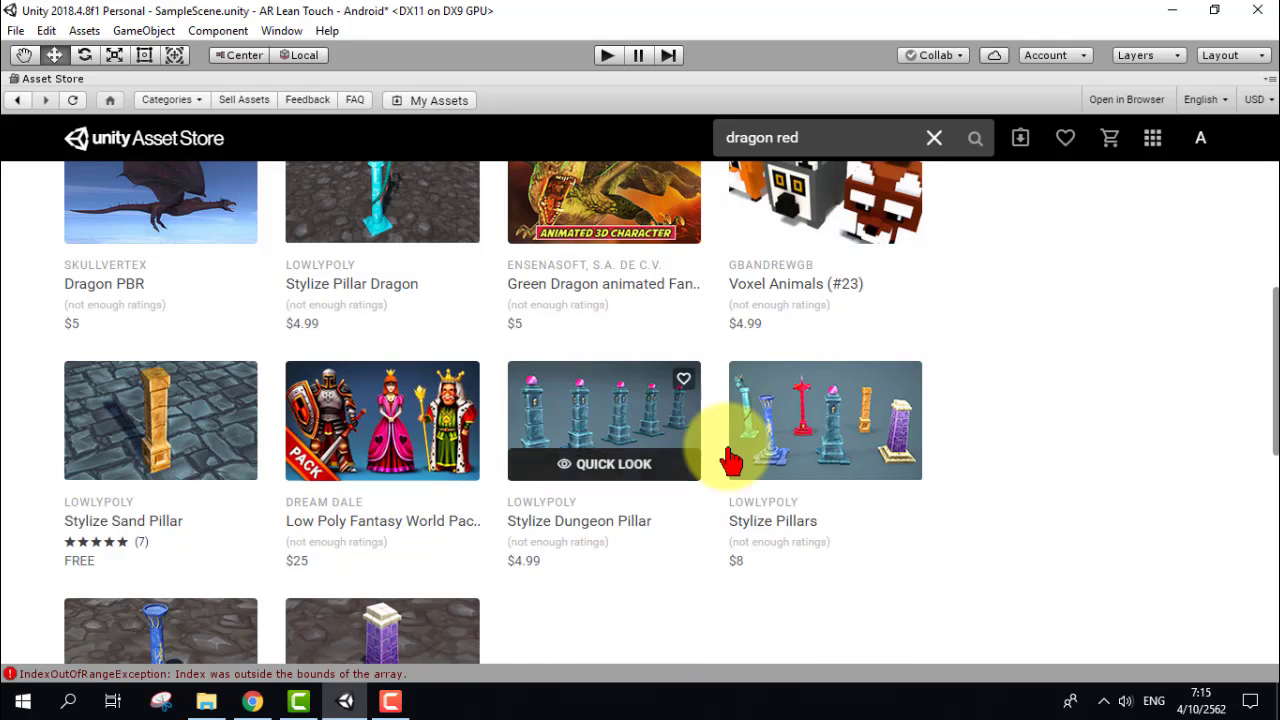
{"action": "scroll", "coordinate": [731, 462], "scroll_direction": "up", "scroll_amount": 6}
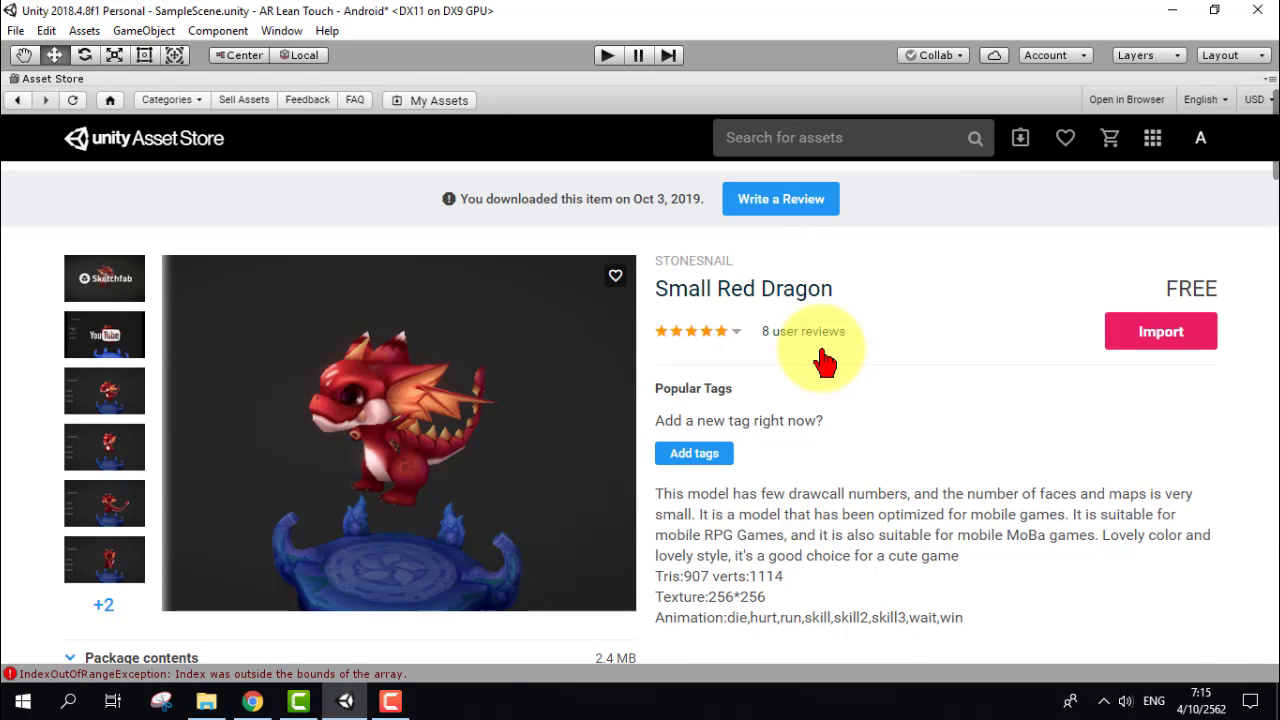
Import the Small Red Dragon package with all its files, including the SJ001 prefab
{"action": "left_click", "coordinate": [1170, 345]}
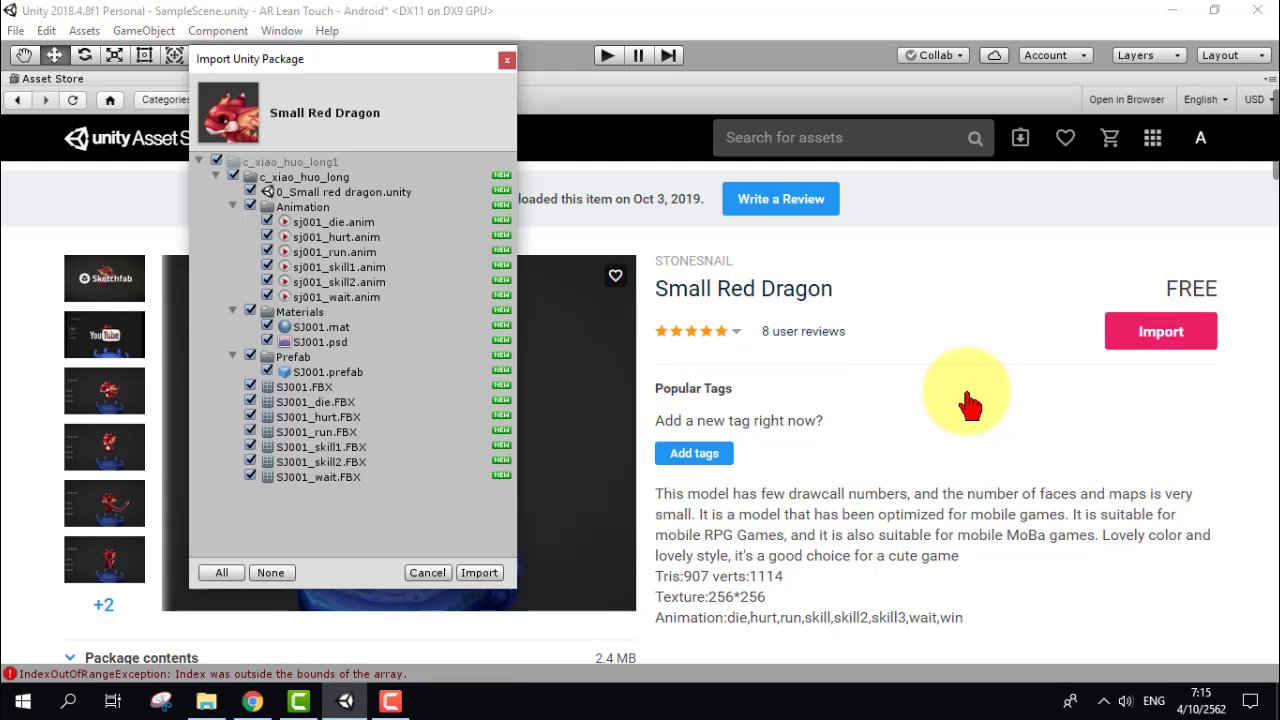
{"action": "left_click", "coordinate": [482, 574]}
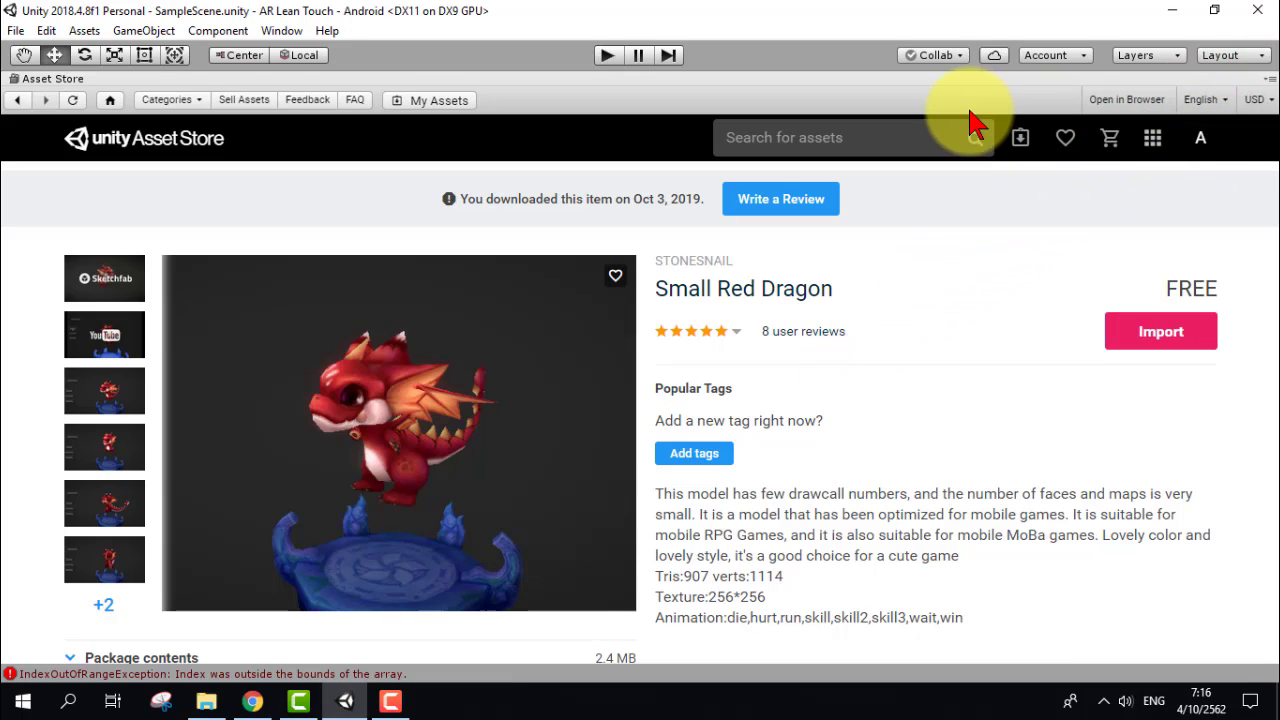
Un-maximize the Asset Store and return to the Scene view with the tiger card
{"action": "left_click", "coordinate": [1272, 84]}
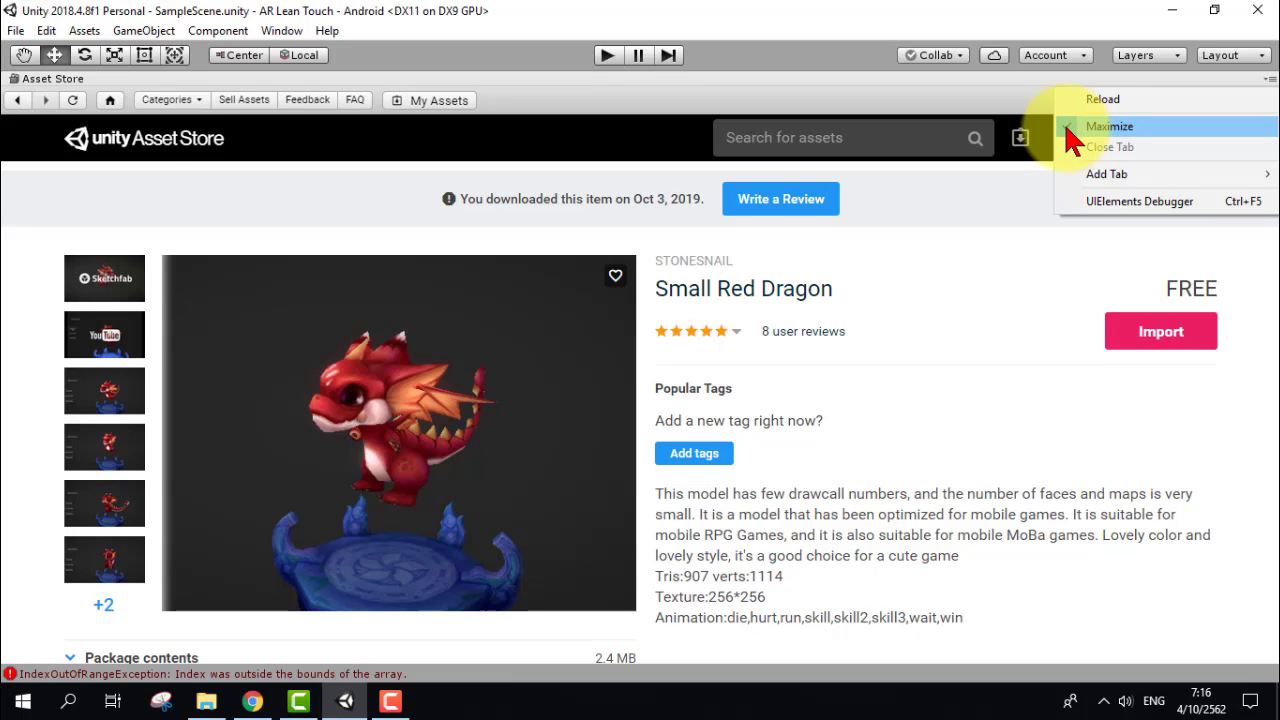
{"action": "left_click", "coordinate": [1068, 129]}
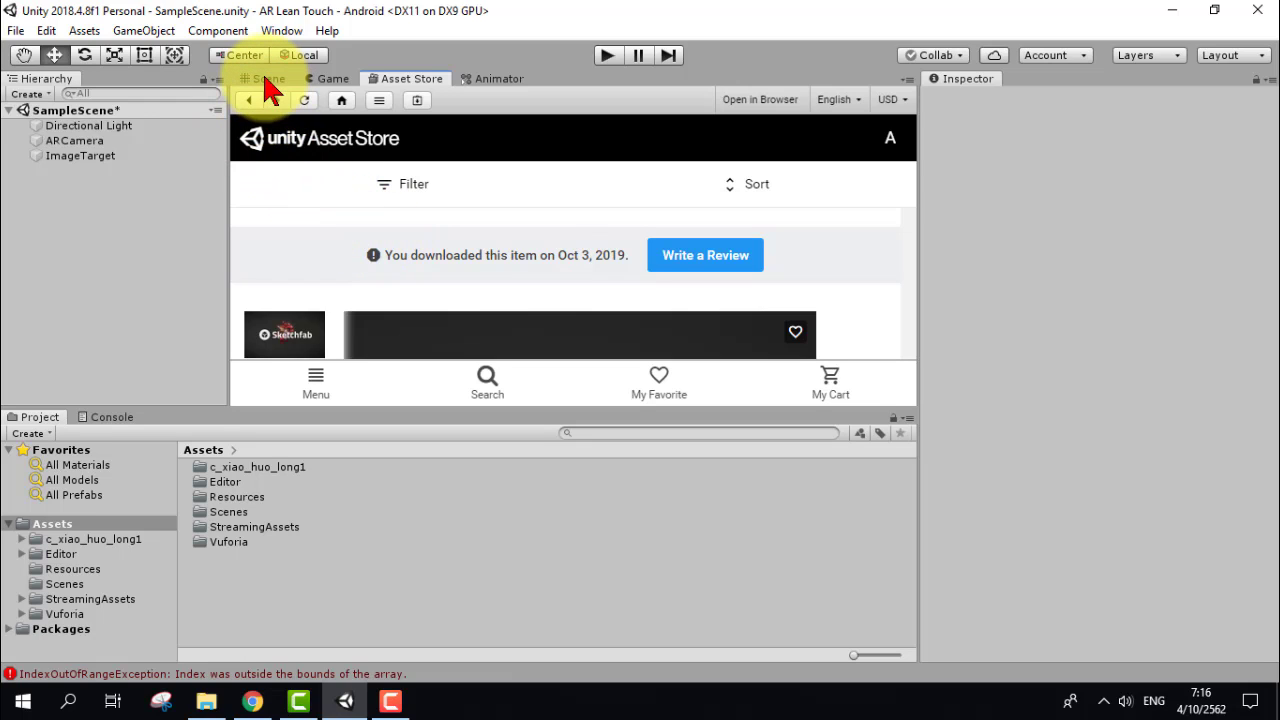
{"action": "left_click", "coordinate": [266, 80]}
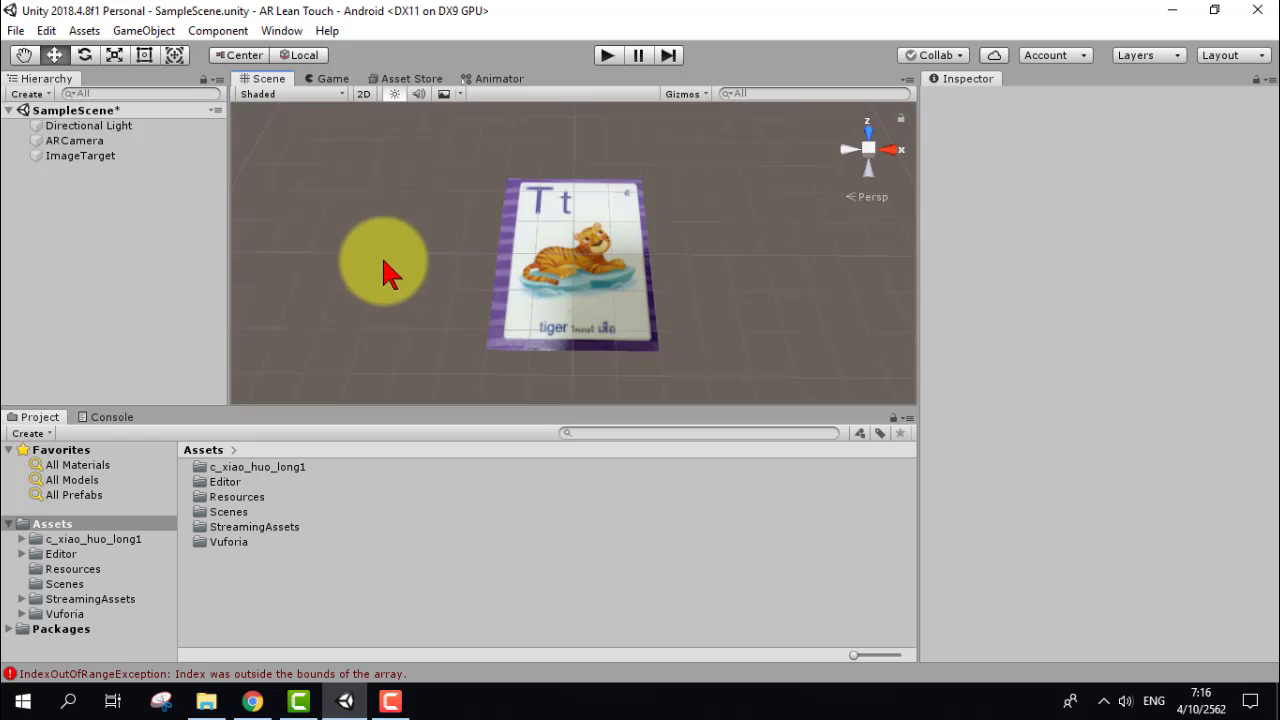
Place the SJ001 dragon from c_xiao_huo_long1/c_xiao_huo_long as a child of ImageTarget
{"action": "double_click", "coordinate": [265, 467]}
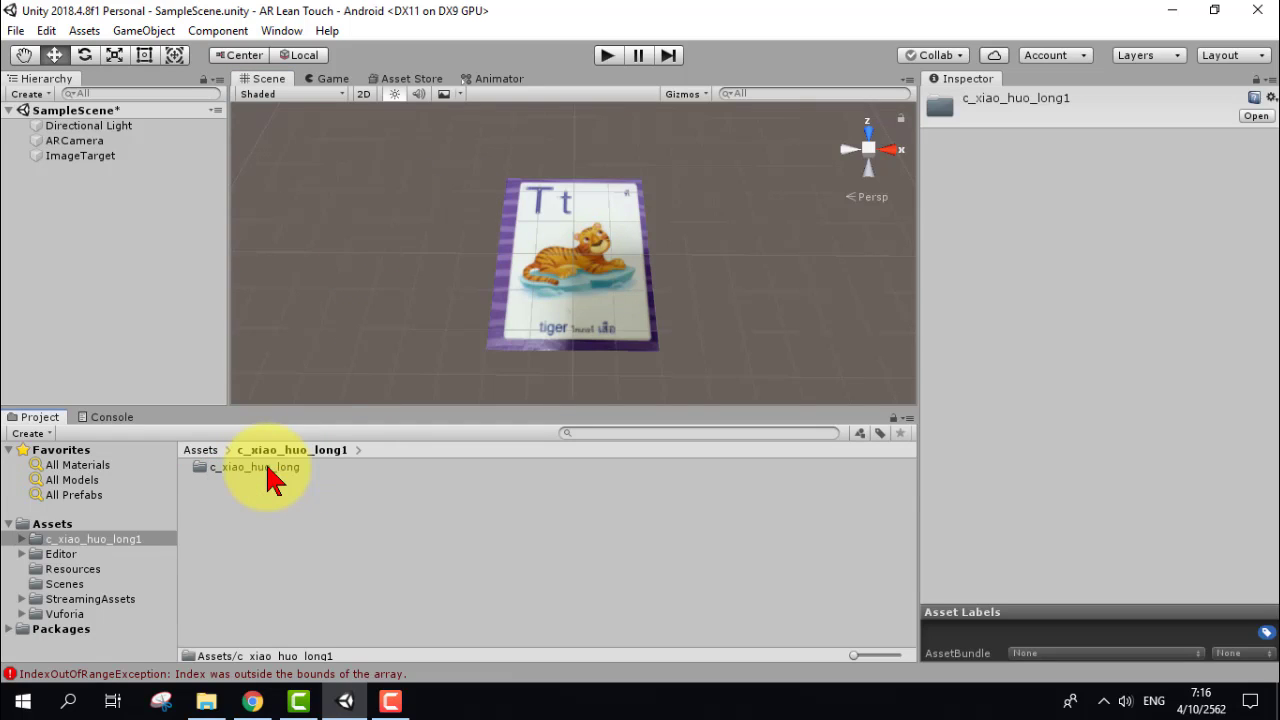
{"action": "left_click", "coordinate": [262, 467]}
{"action": "double_click", "coordinate": [262, 467]}
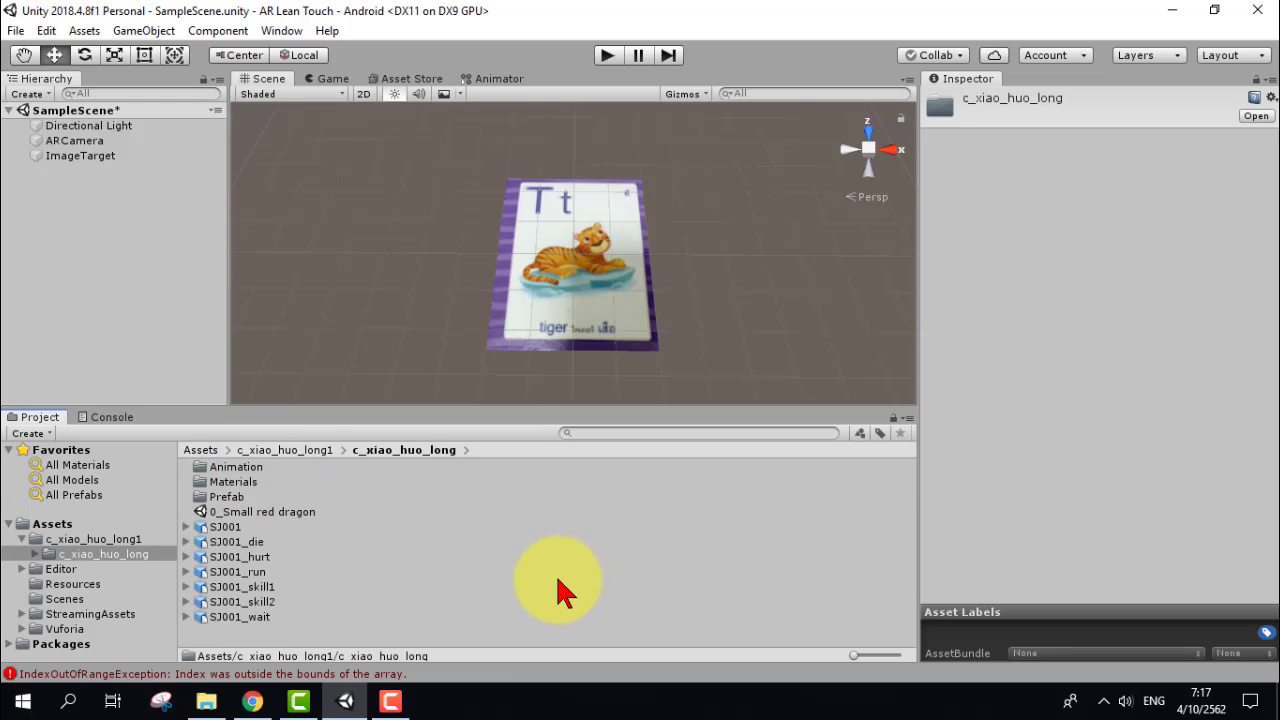
{"action": "left_click", "coordinate": [229, 531]}
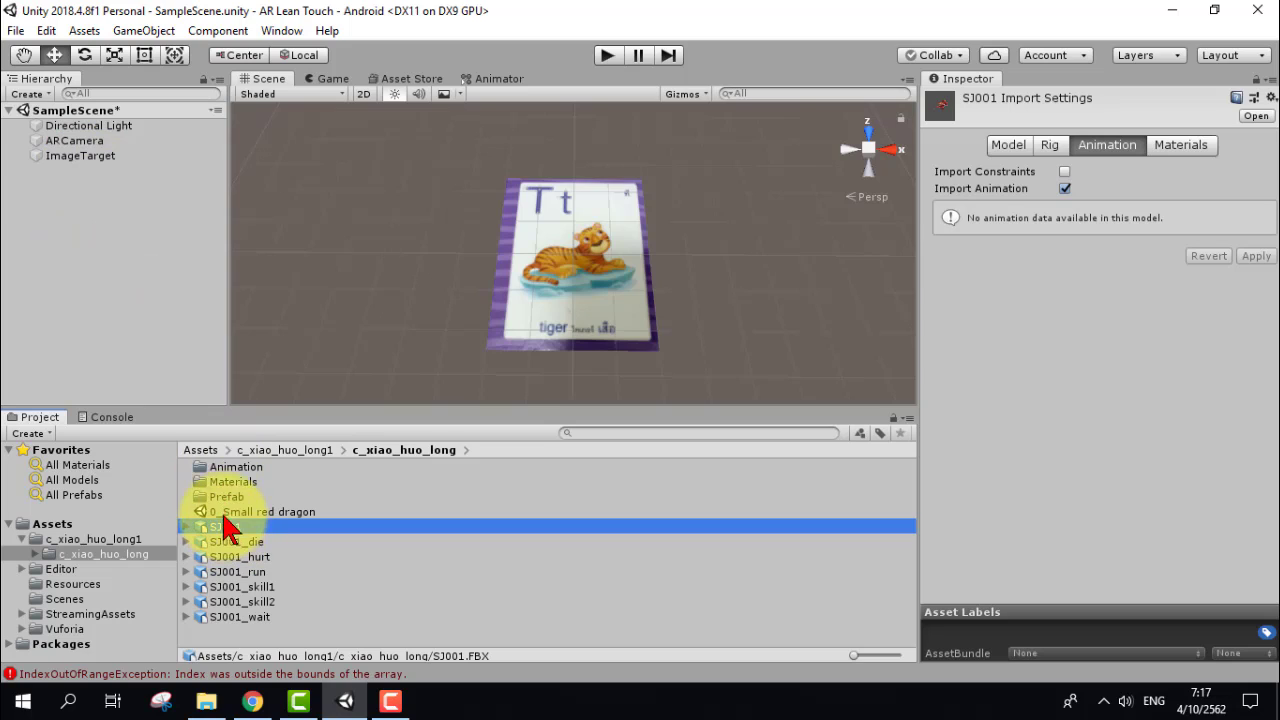
{"action": "left_click_drag", "start_coordinate": [229, 532], "coordinate": [157, 356]}
{"action": "left_click_drag", "start_coordinate": [118, 230], "coordinate": [100, 155]}
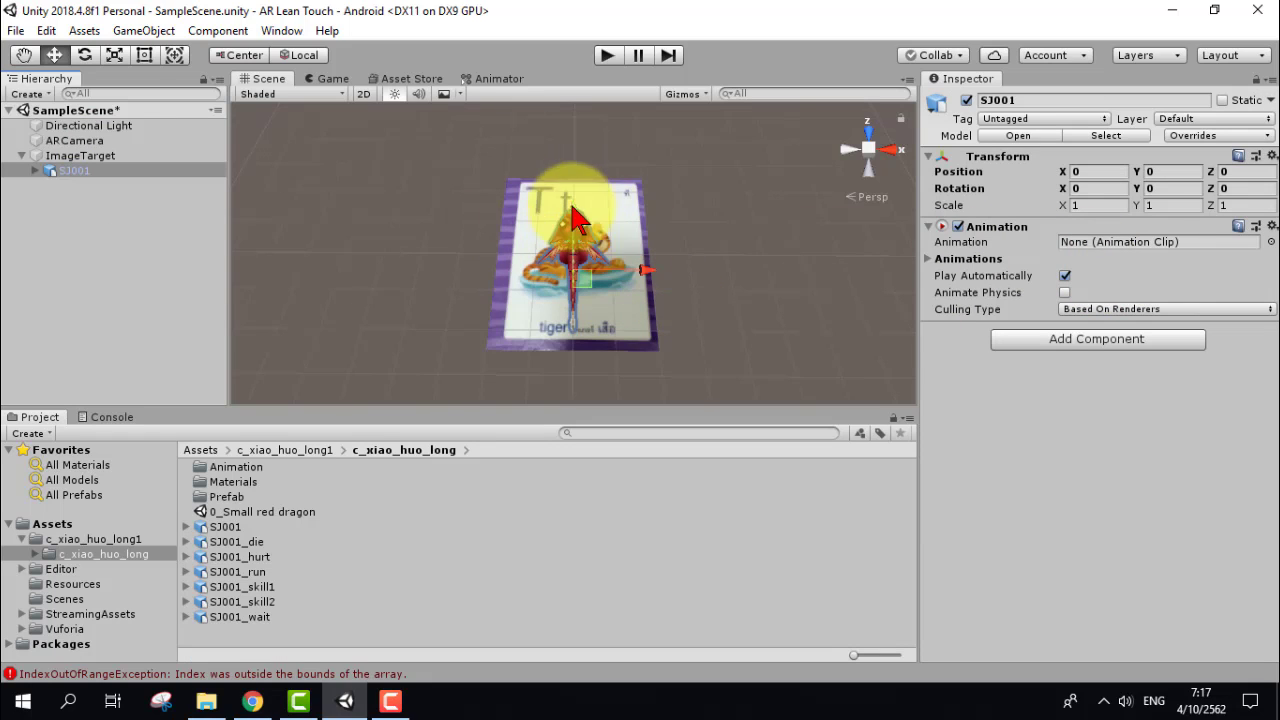
Set the dragon's Y rotation to 180 and switch to the Scale tool
{"action": "left_click", "coordinate": [1157, 190]}
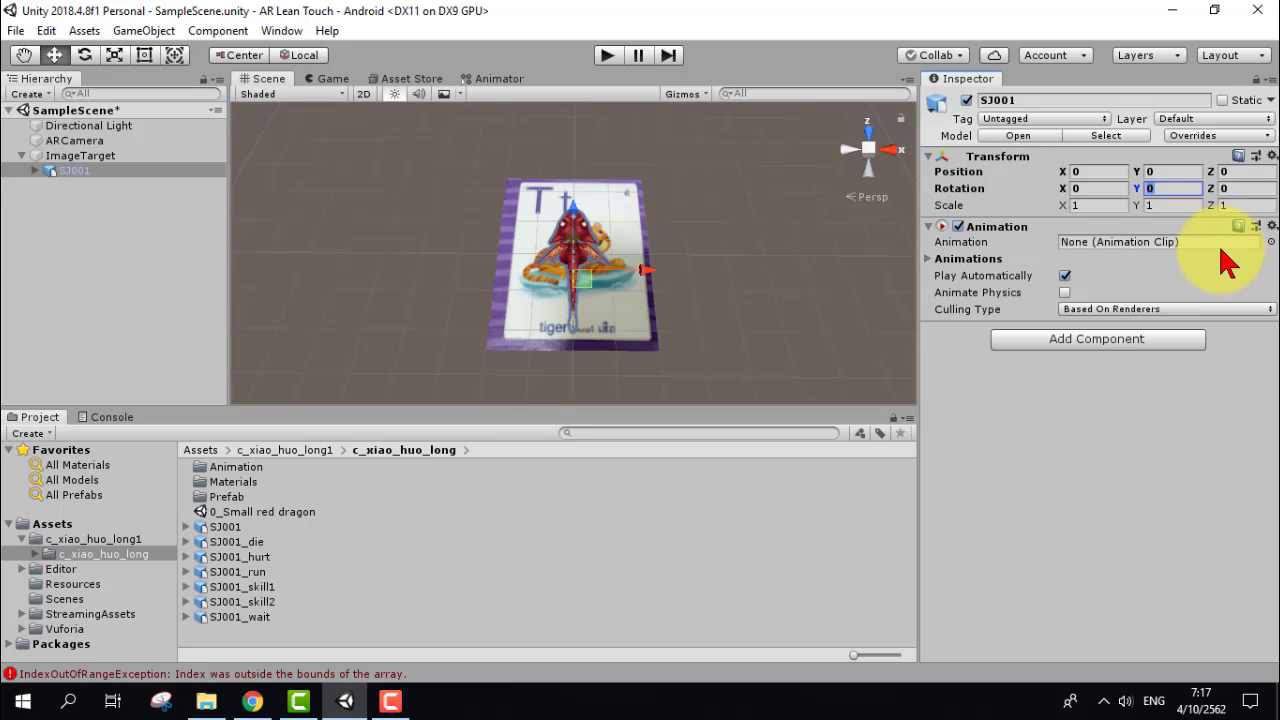
{"action": "type", "text": "180"}
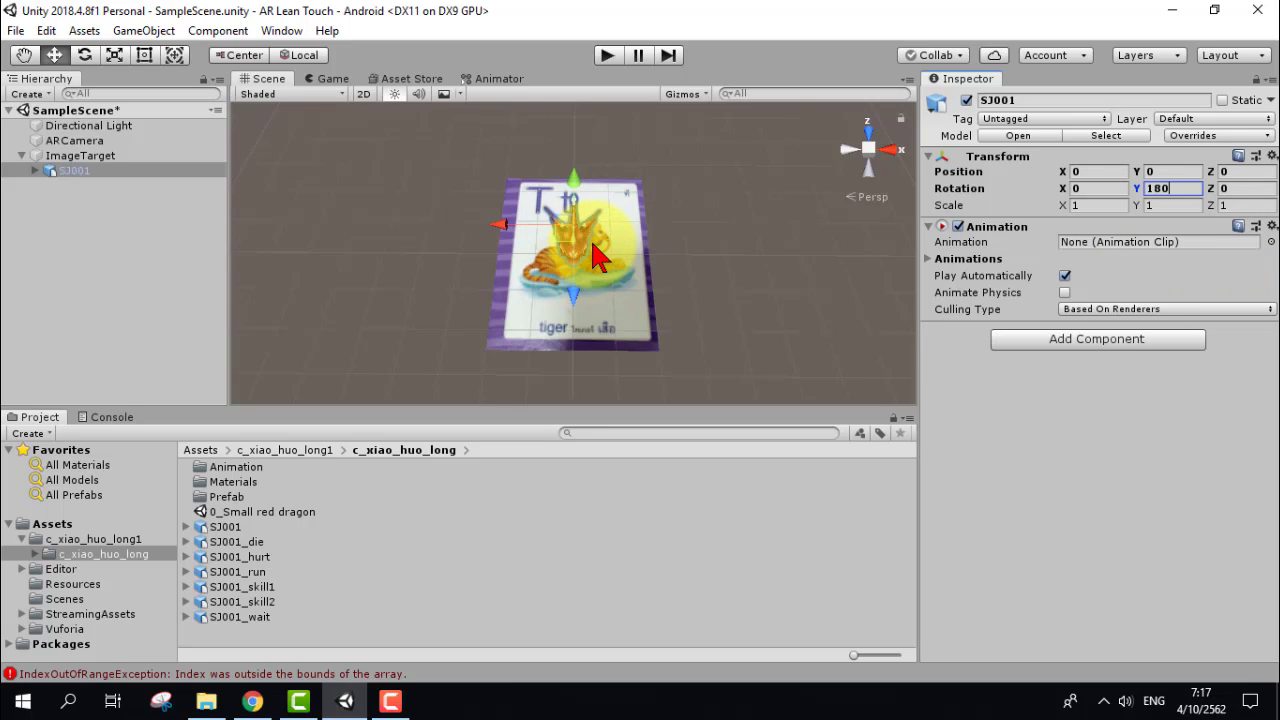
{"action": "left_click", "coordinate": [116, 57]}
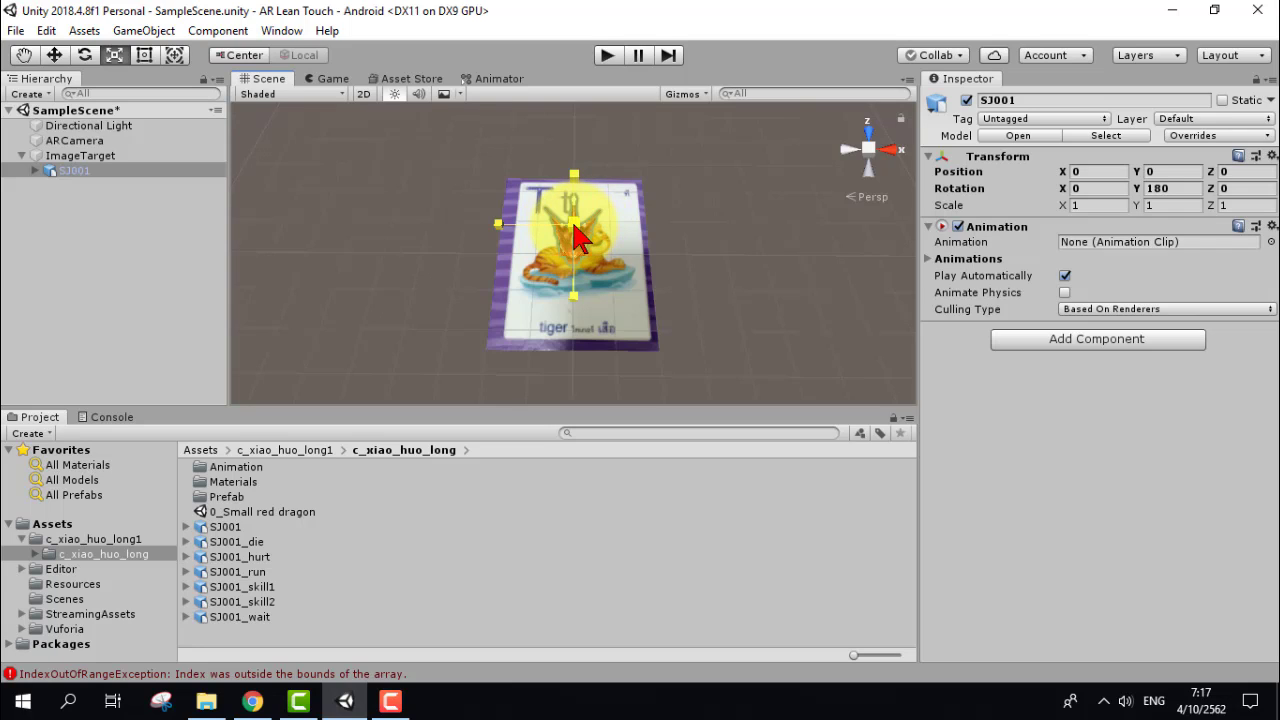
Scale the SJ001 dragon up to about 2.16 and raise it to Position Y 0.002 on the card
{"action": "mouse_move", "coordinate": [576, 226]}
{"action": "left_mouse_down"}
{"action": "mouse_move", "coordinate": [663, 184]}
{"action": "mouse_move", "coordinate": [575, 300]}
{"action": "left_mouse_up"}
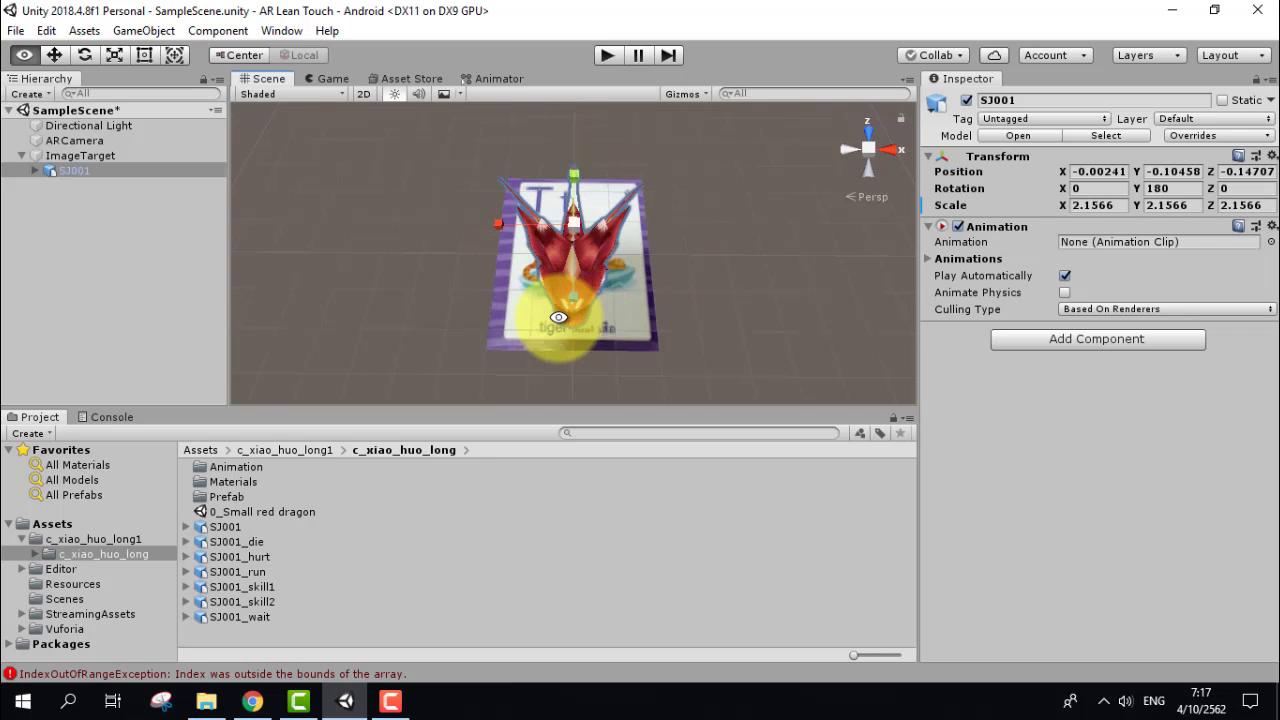
{"action": "mouse_move", "coordinate": [529, 329]}
{"action": "left_mouse_down", "text": "alt"}
{"action": "mouse_move", "coordinate": [563, 314]}
{"action": "mouse_move", "coordinate": [608, 260]}
{"action": "mouse_move", "coordinate": [610, 161]}
{"action": "left_mouse_up", "text": "alt"}
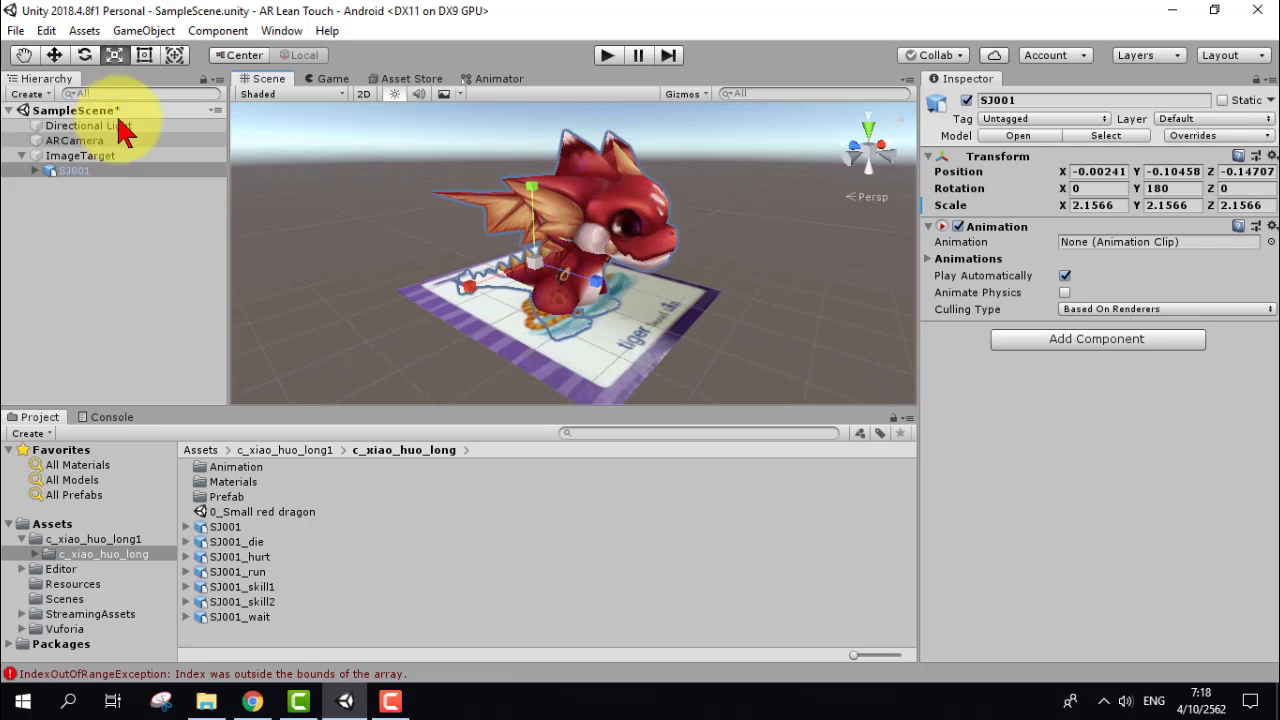
{"action": "left_click", "coordinate": [56, 60]}
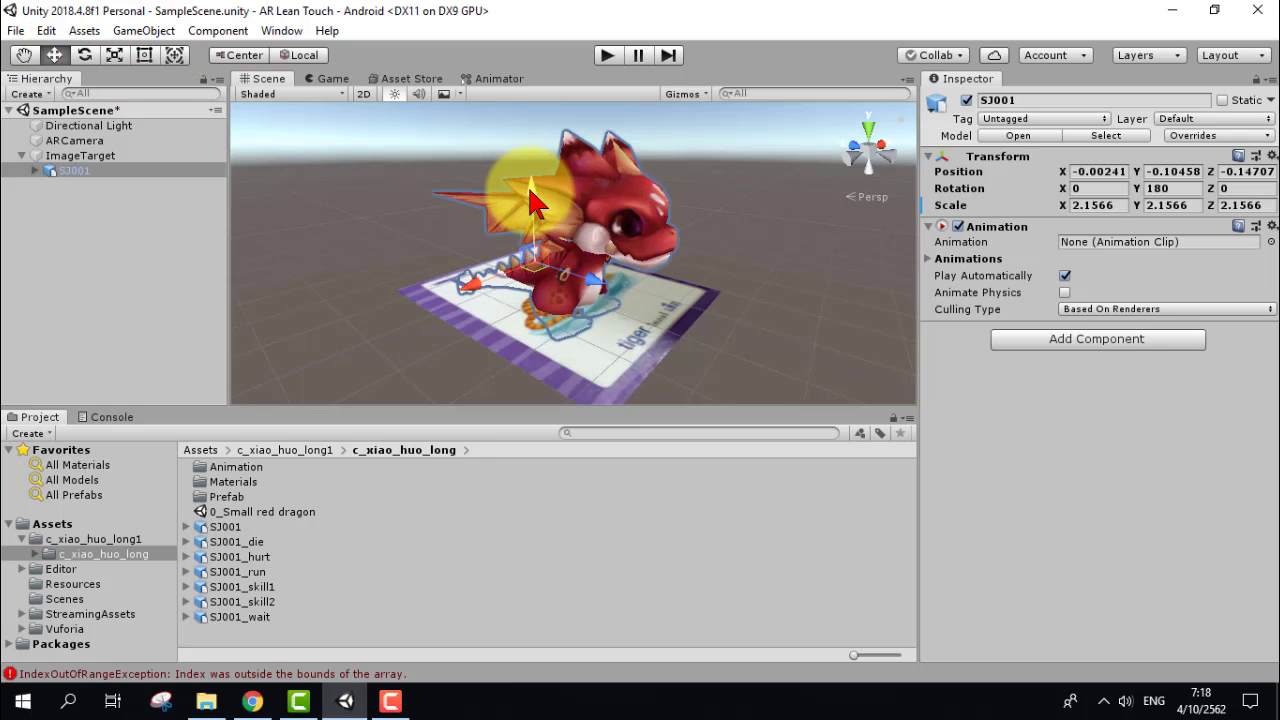
{"action": "mouse_move", "coordinate": [533, 200]}
{"action": "left_mouse_down"}
{"action": "mouse_move", "coordinate": [537, 163]}
{"action": "mouse_move", "coordinate": [537, 190]}
{"action": "left_mouse_up"}
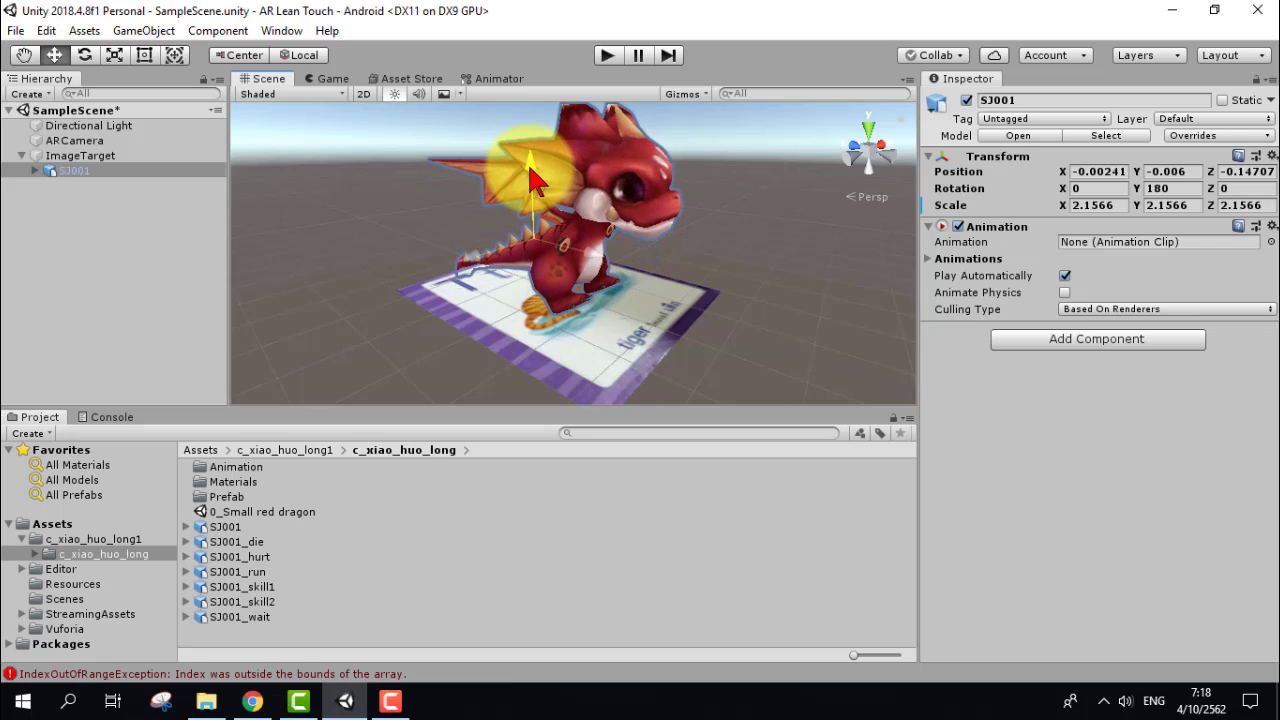
{"action": "left_click_drag", "start_coordinate": [533, 190], "coordinate": [535, 180]}
{"action": "mouse_move", "coordinate": [586, 300]}
{"action": "left_mouse_down", "text": "alt"}
{"action": "mouse_move", "coordinate": [541, 286]}
{"action": "mouse_move", "coordinate": [506, 302]}
{"action": "mouse_move", "coordinate": [486, 289]}
{"action": "mouse_move", "coordinate": [656, 325]}
{"action": "mouse_move", "coordinate": [598, 332]}
{"action": "mouse_move", "coordinate": [511, 305]}
{"action": "left_mouse_up", "text": "alt"}
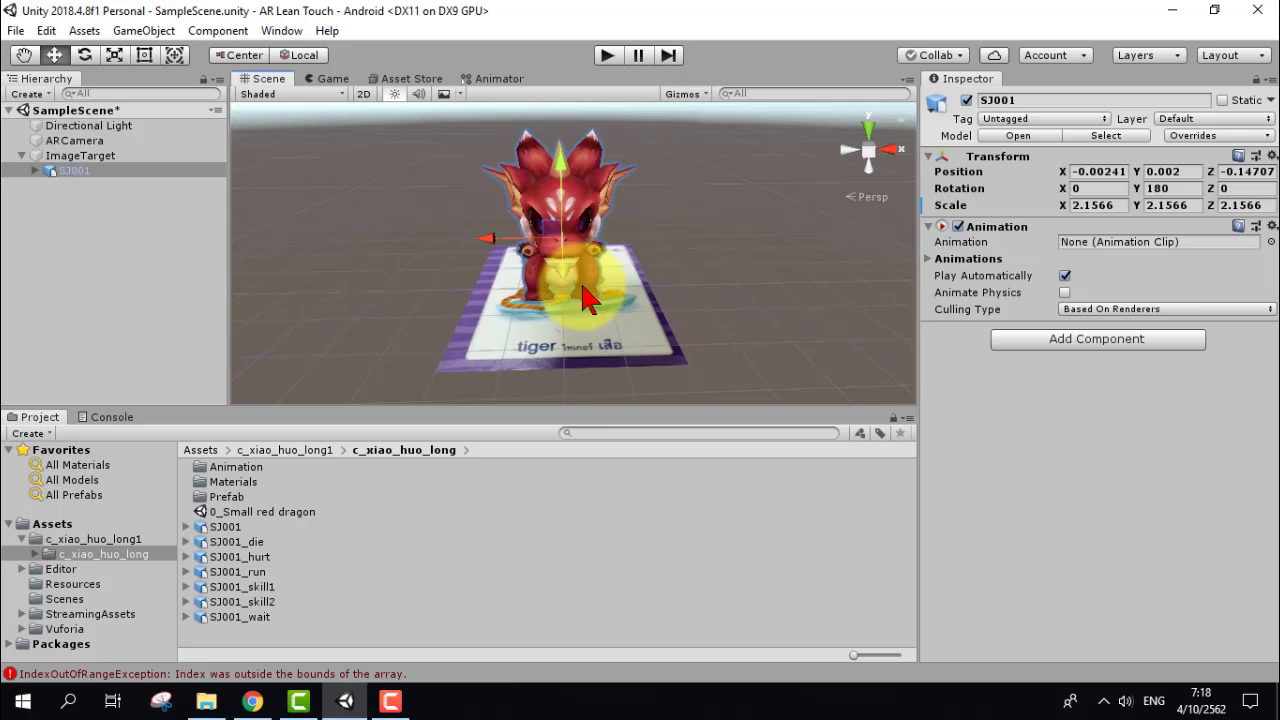
{"action": "left_click", "coordinate": [607, 60]}
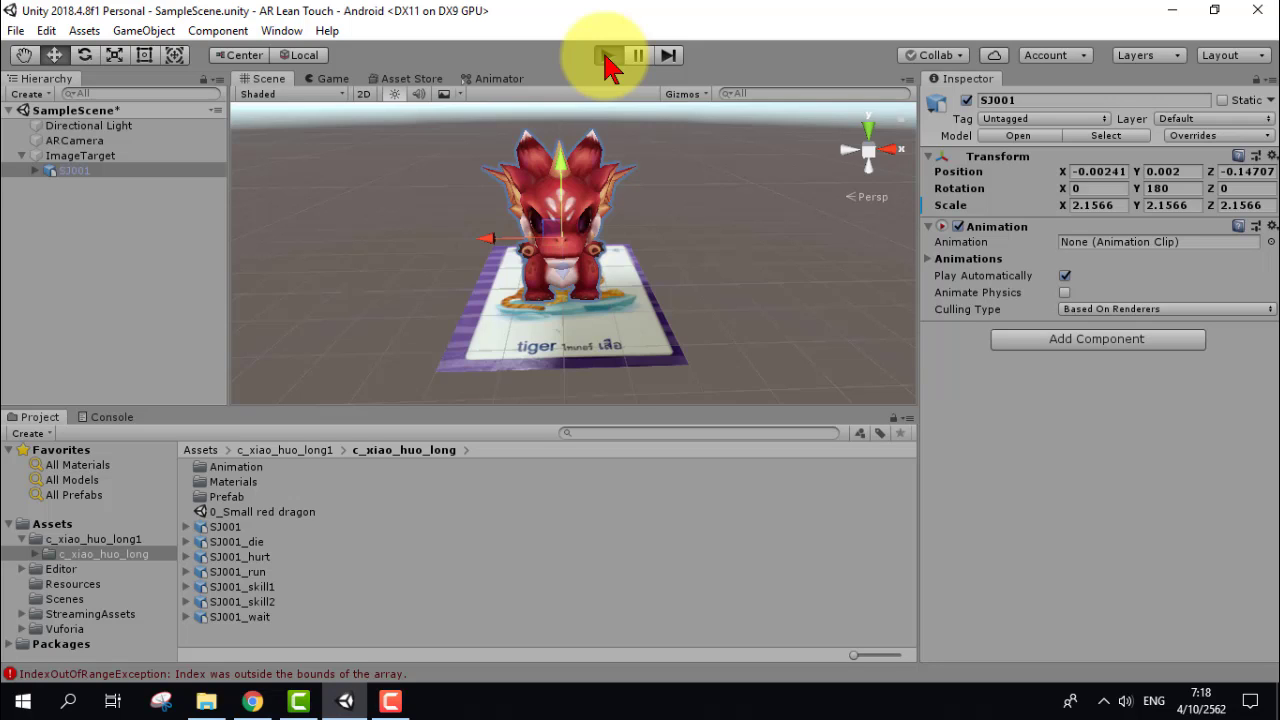
{"action": "left_click", "coordinate": [606, 56]}
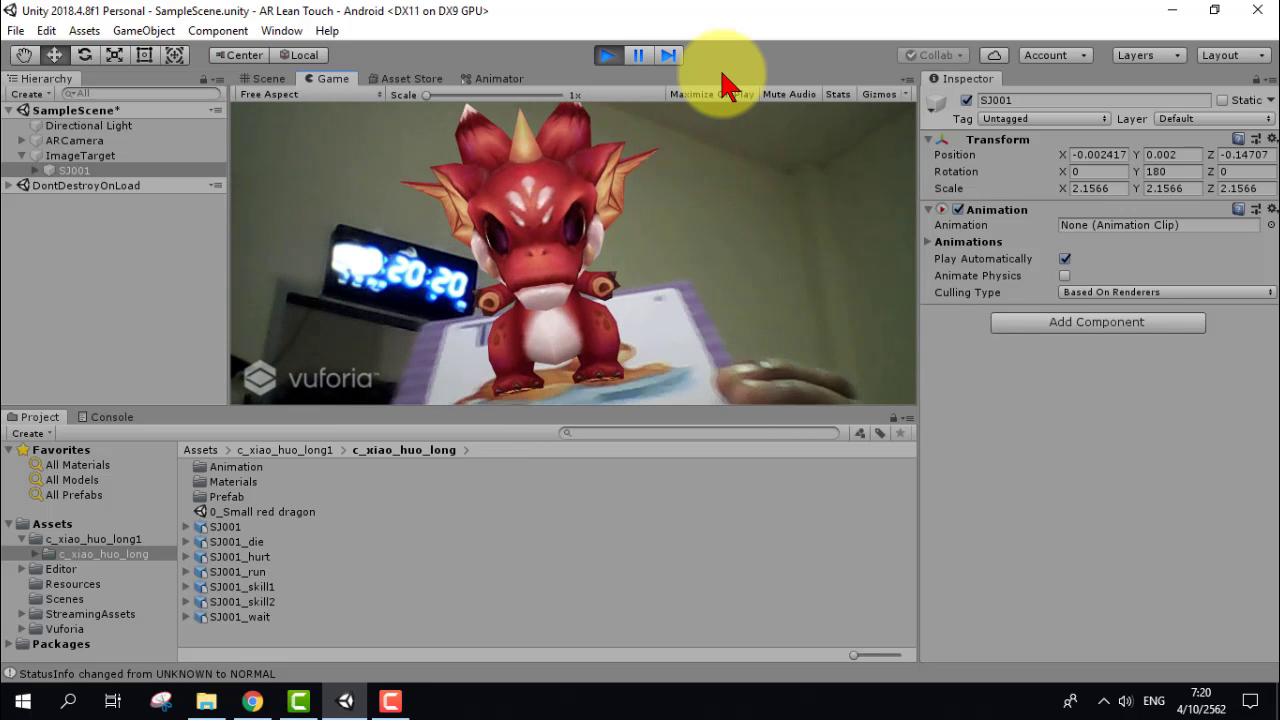
{"action": "left_click", "coordinate": [607, 58]}
{"action": "left_click", "coordinate": [607, 56]}
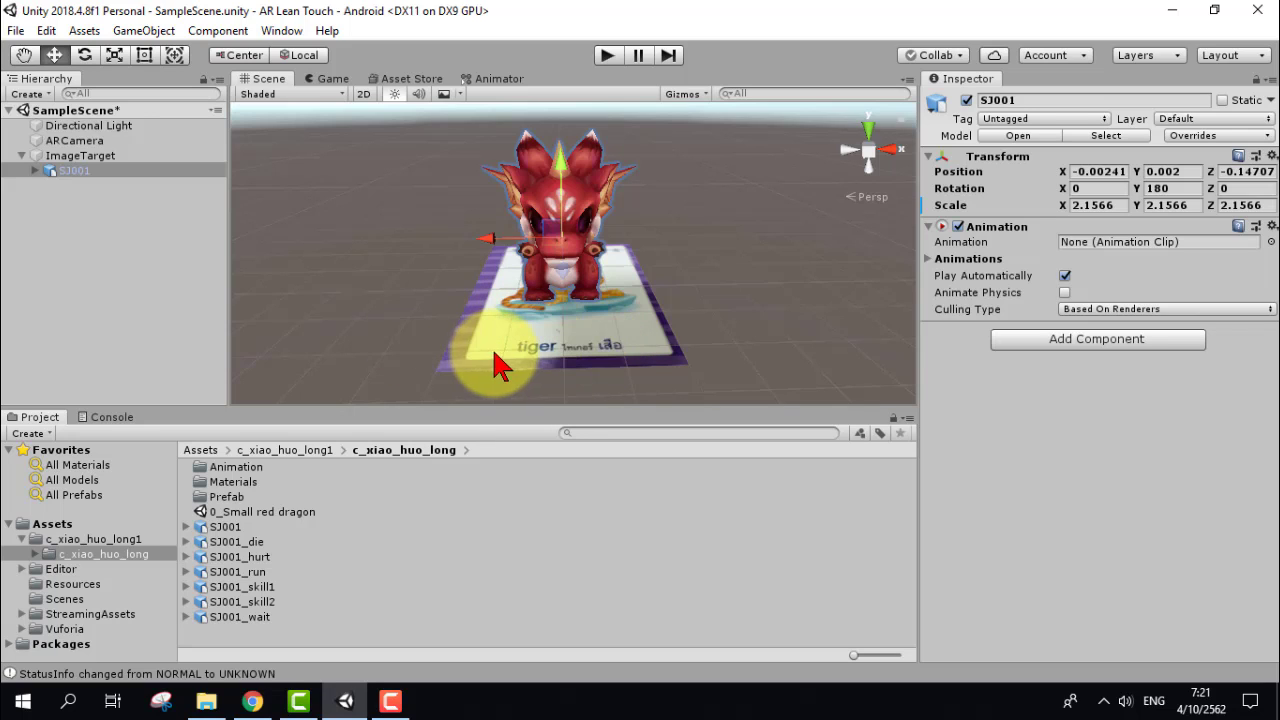
Open the shared Google Drive link in a new Chrome tab and download LeanTouchscreenEvent.unitypackage
{"action": "left_click", "coordinate": [253, 703]}
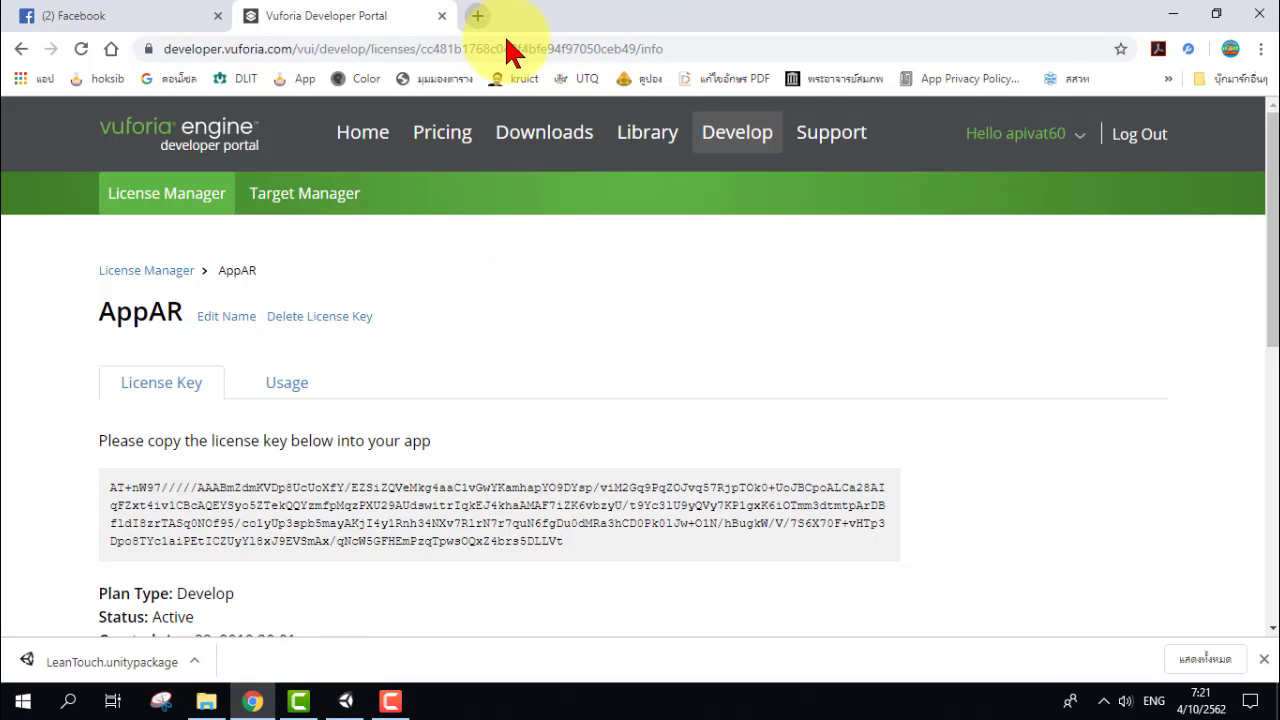
{"action": "left_click", "coordinate": [480, 18]}
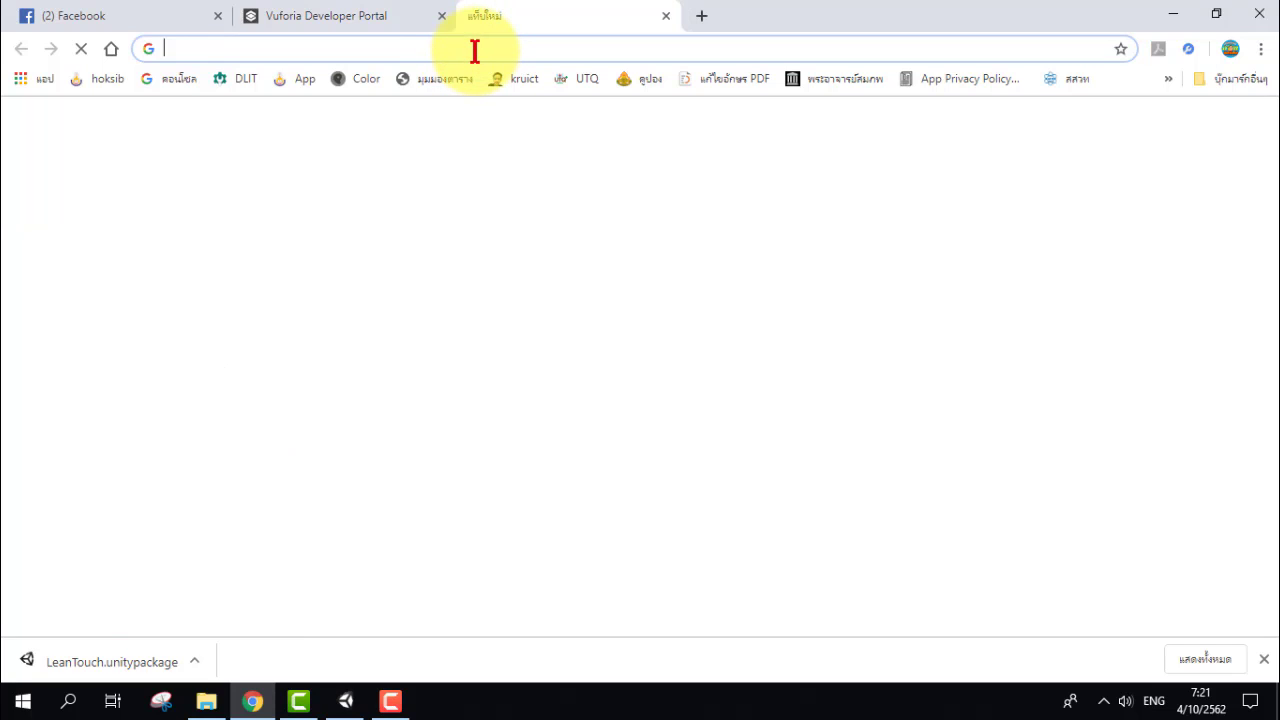
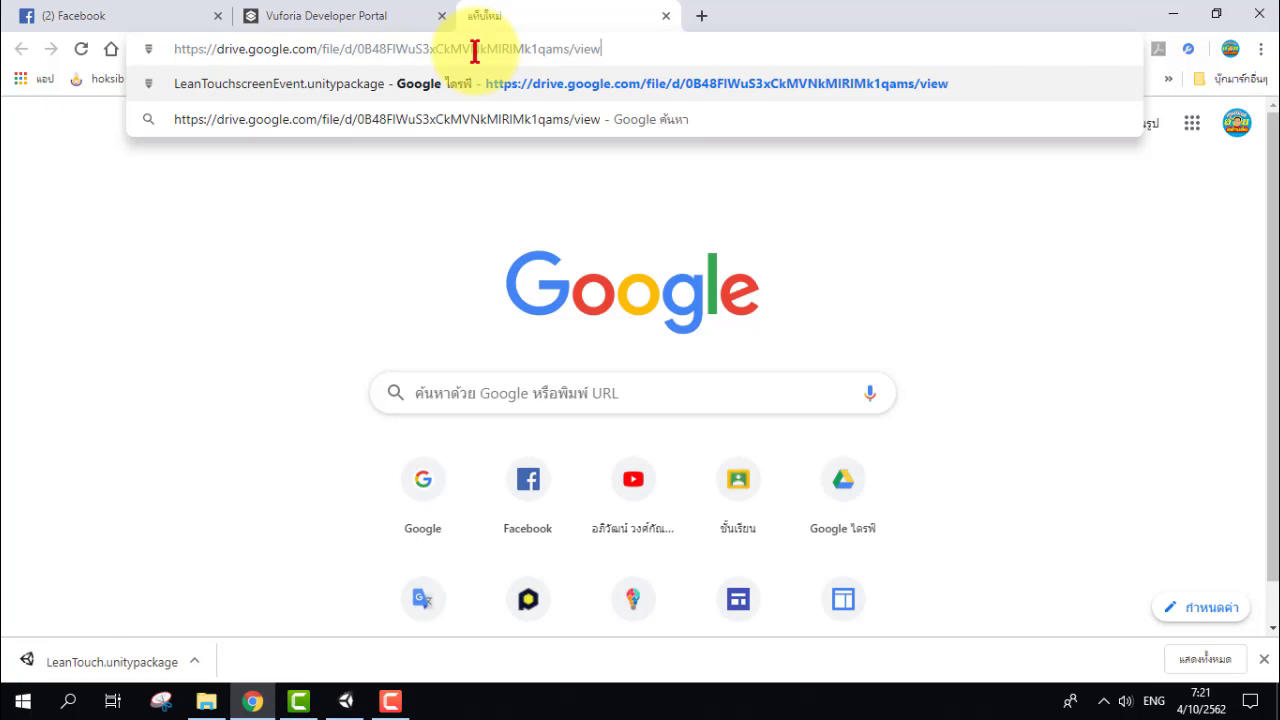
{"action": "key", "text": "Return"}
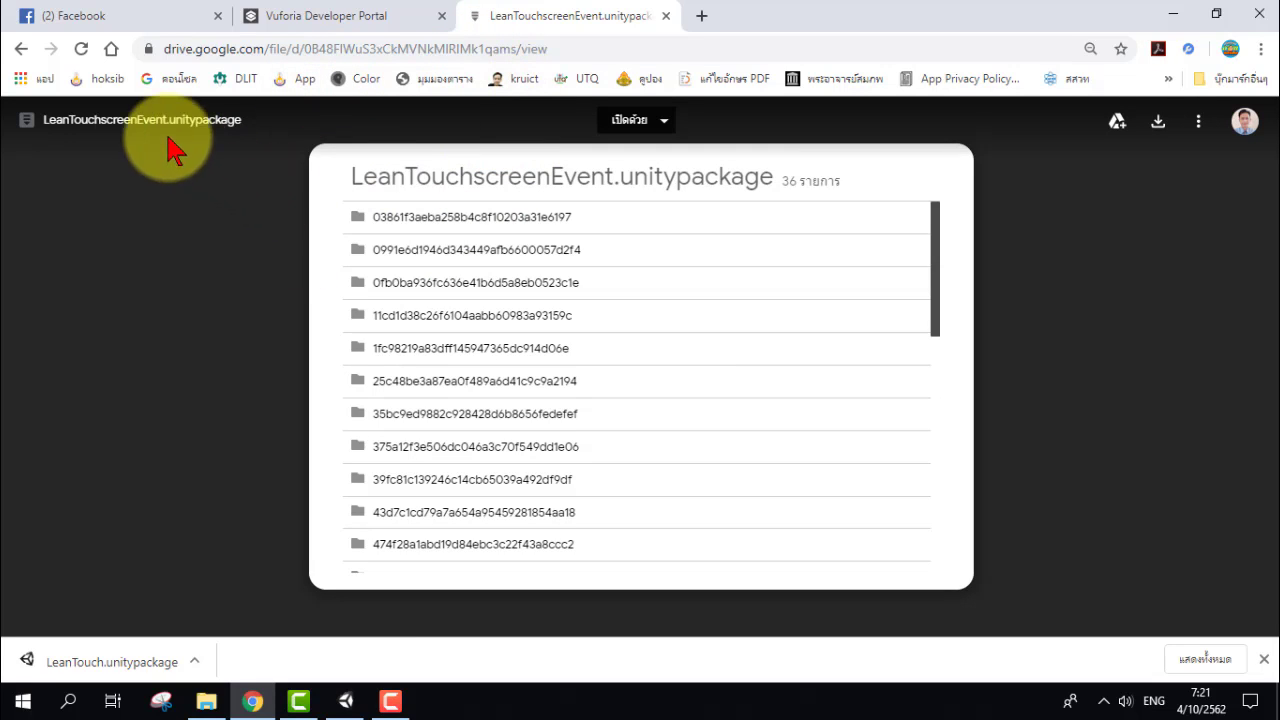
{"action": "left_click", "coordinate": [1160, 125]}
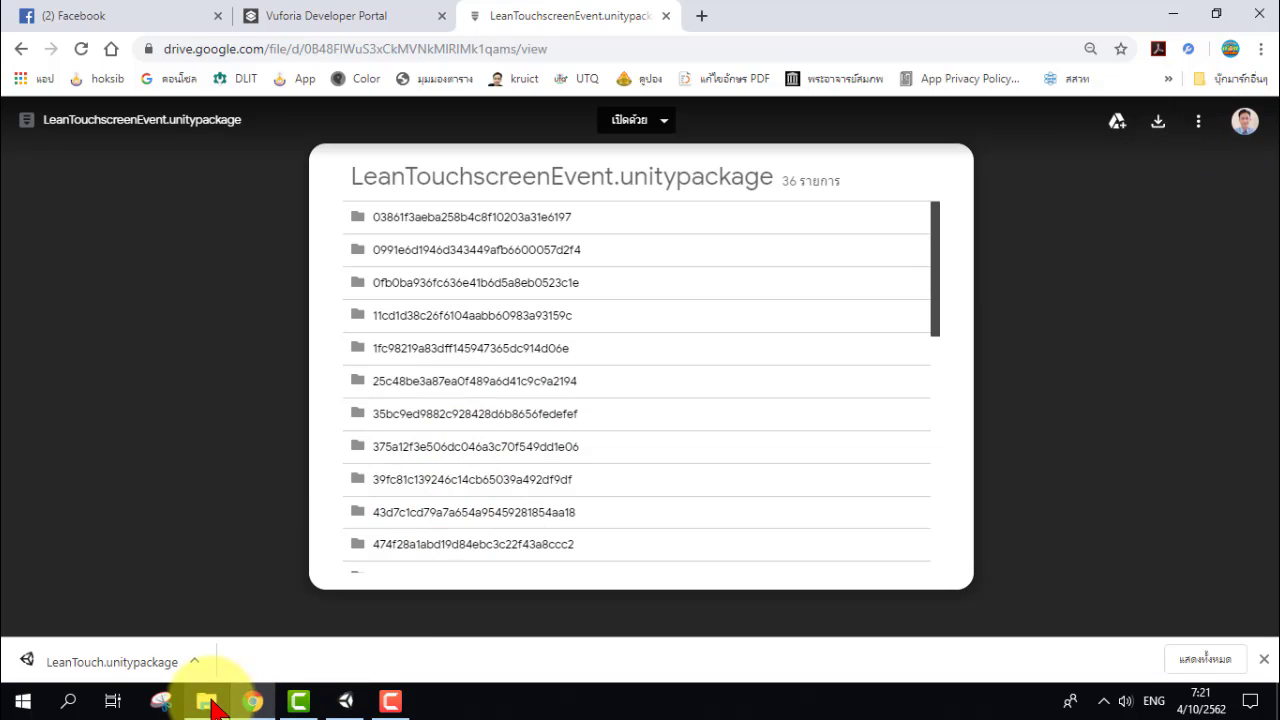
Back in Unity, choose Import Package > Custom Package from the Scenes folder's context menu
{"action": "left_click", "coordinate": [345, 700]}
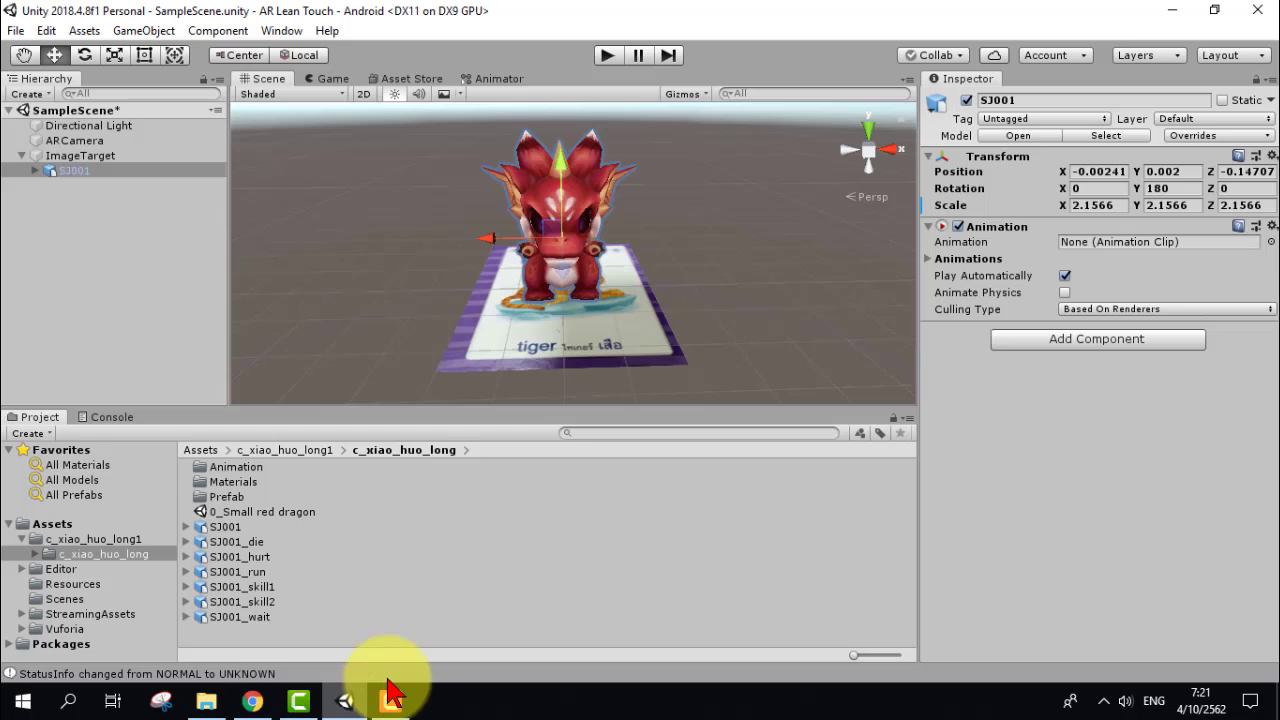
{"action": "left_click", "coordinate": [204, 450]}
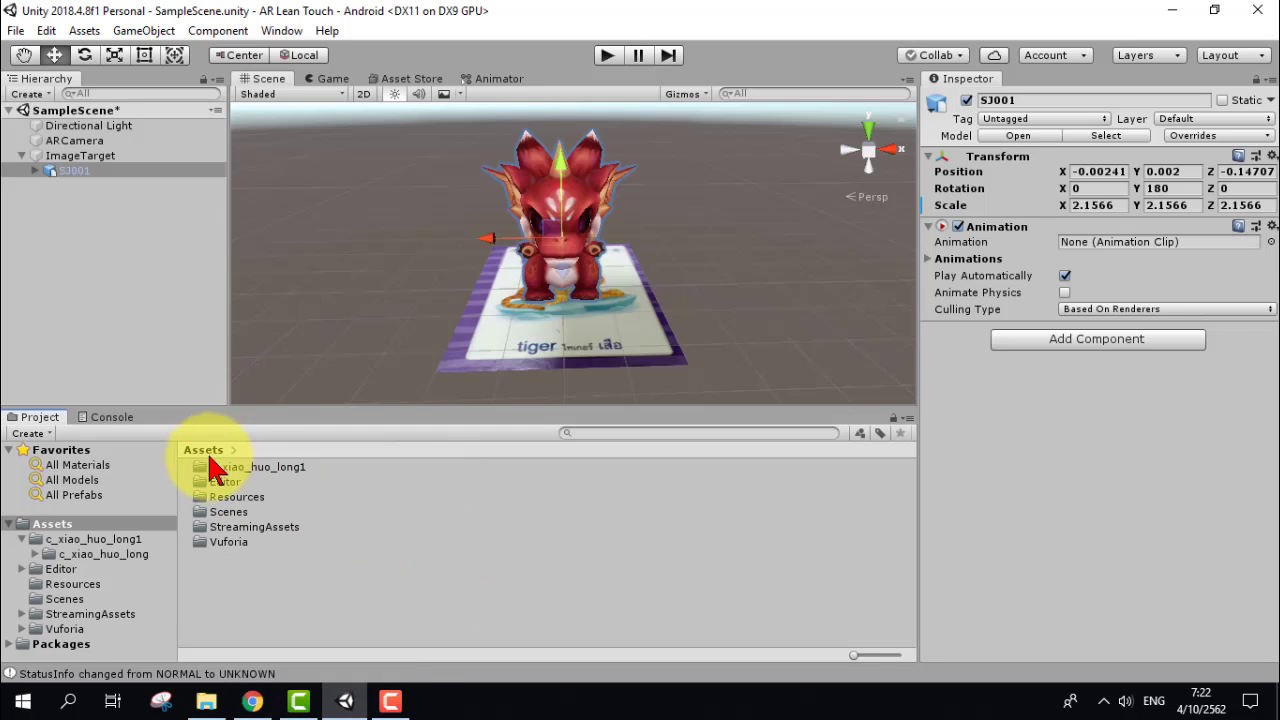
{"action": "left_click", "coordinate": [430, 512]}
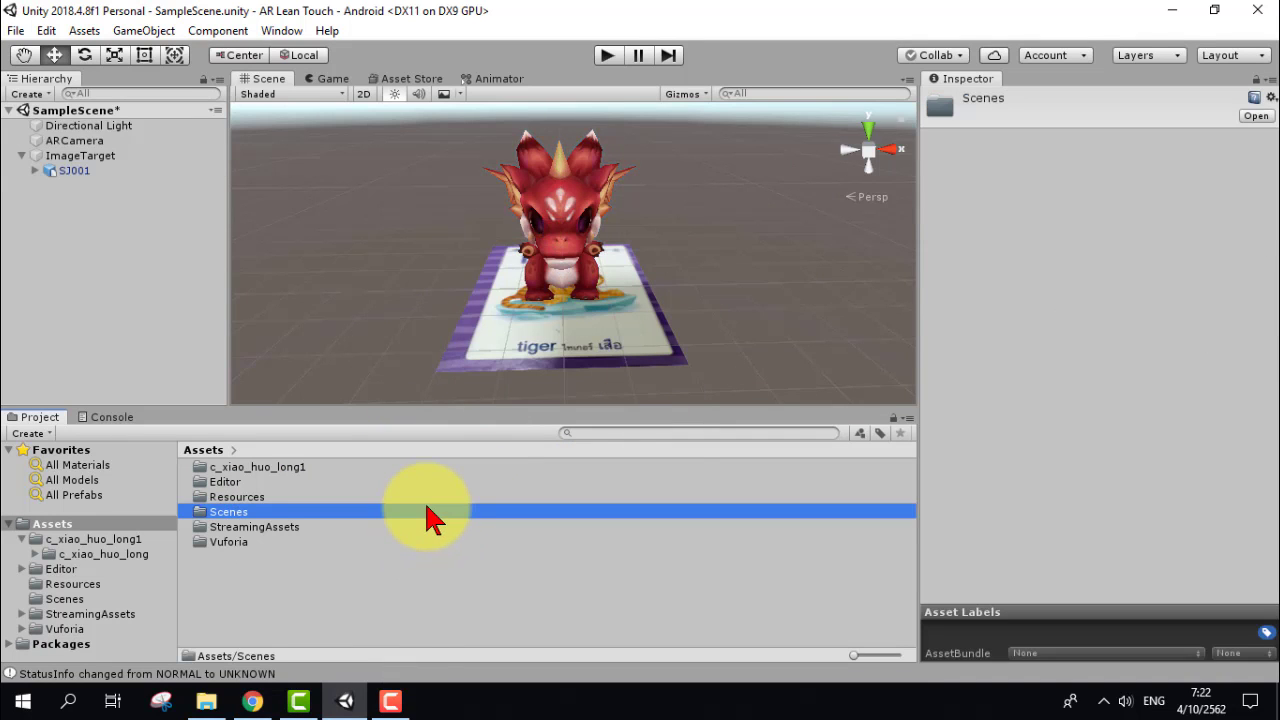
{"action": "right_click", "coordinate": [427, 570]}
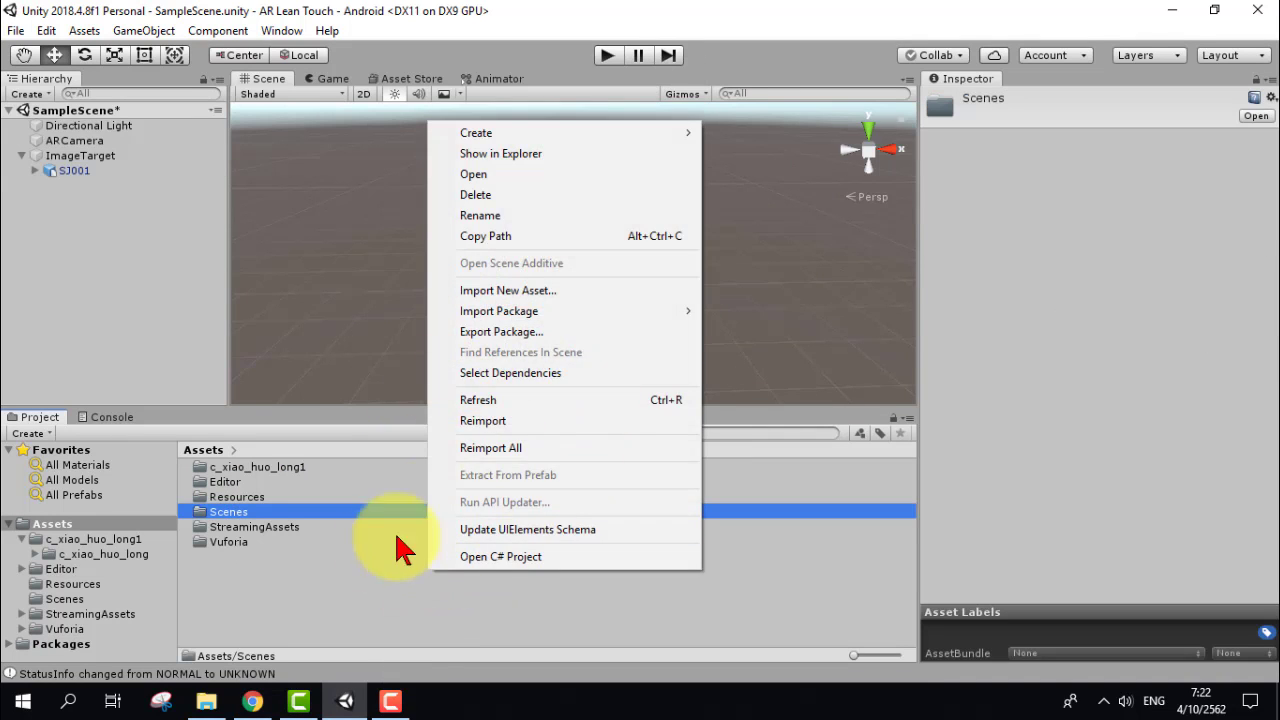
{"action": "left_click", "coordinate": [370, 562]}
{"action": "right_click", "coordinate": [370, 562]}
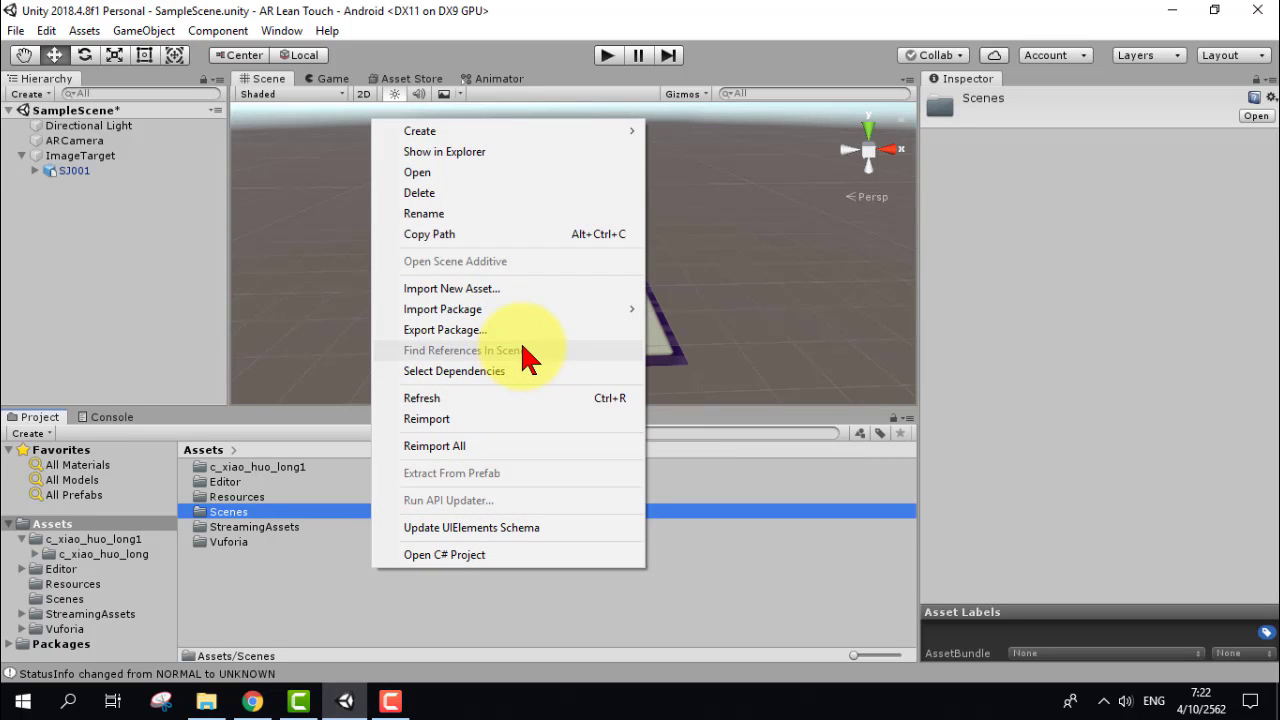
{"action": "mouse_move", "coordinate": [561, 311]}
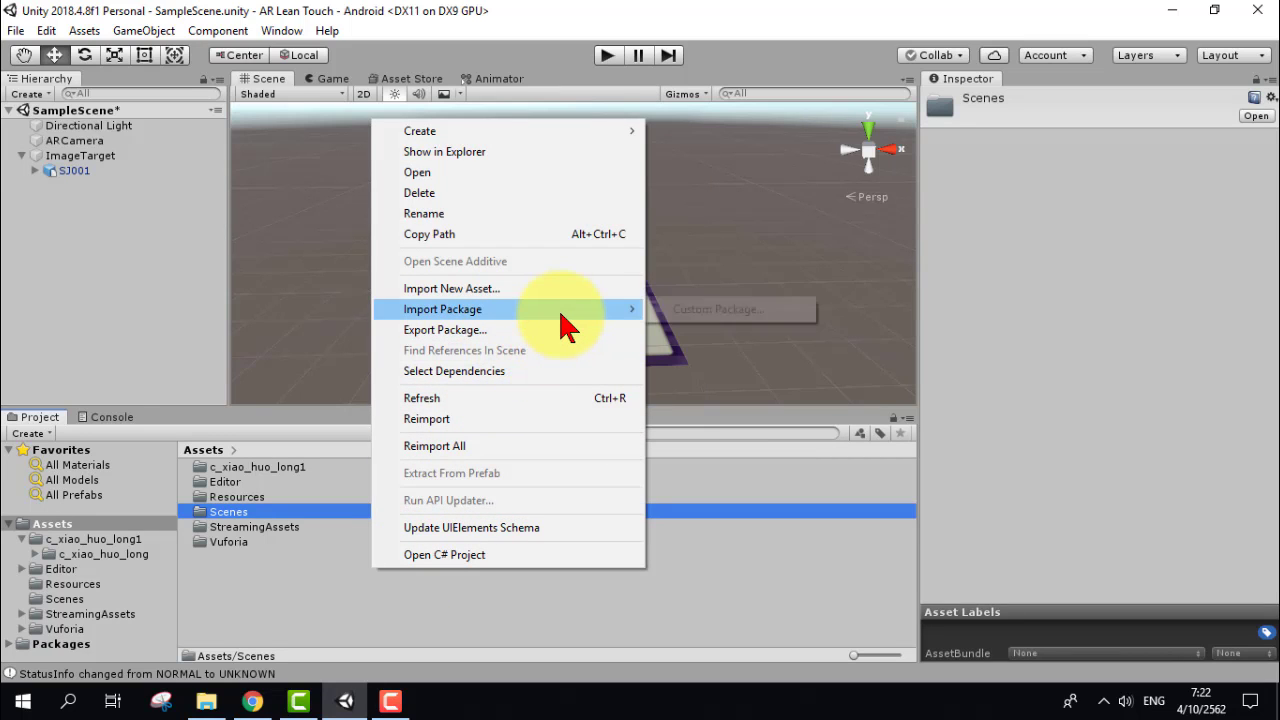
{"action": "left_click", "coordinate": [757, 322]}
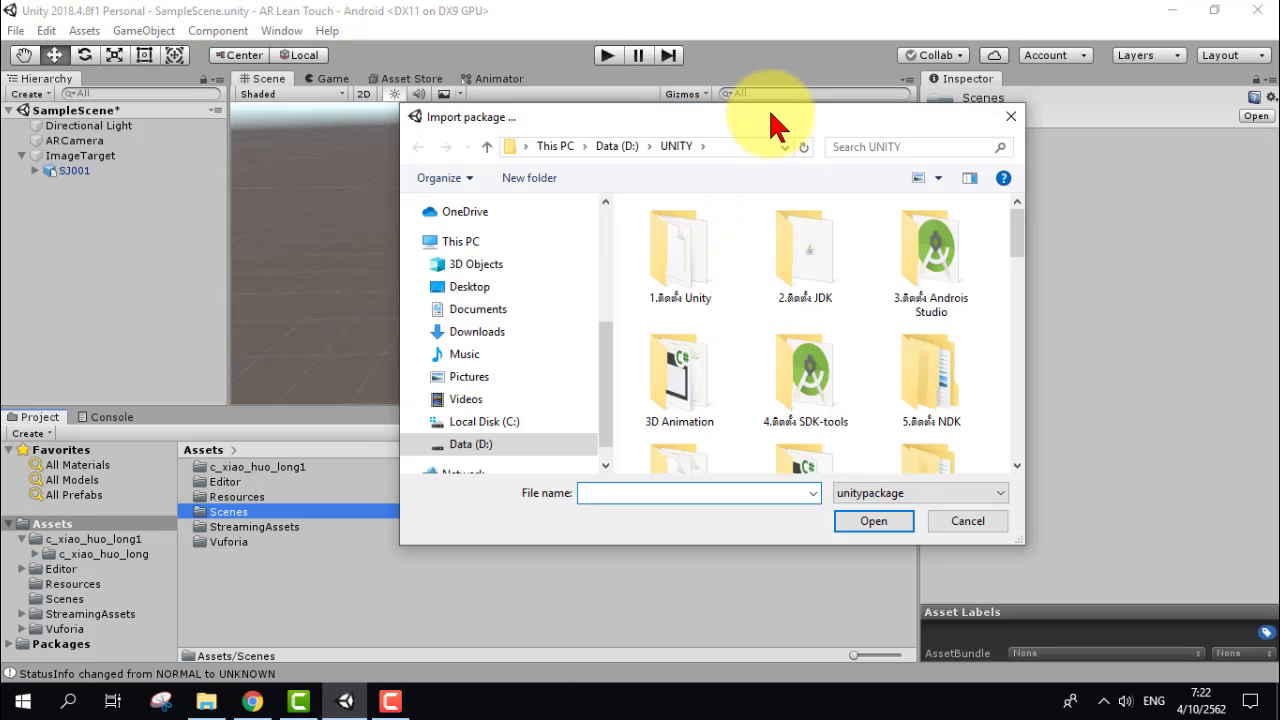
Pick LeanTouchscreenEvent from the Lean Touch folder and open it for import
{"action": "left_click_drag", "start_coordinate": [778, 125], "coordinate": [645, 131]}
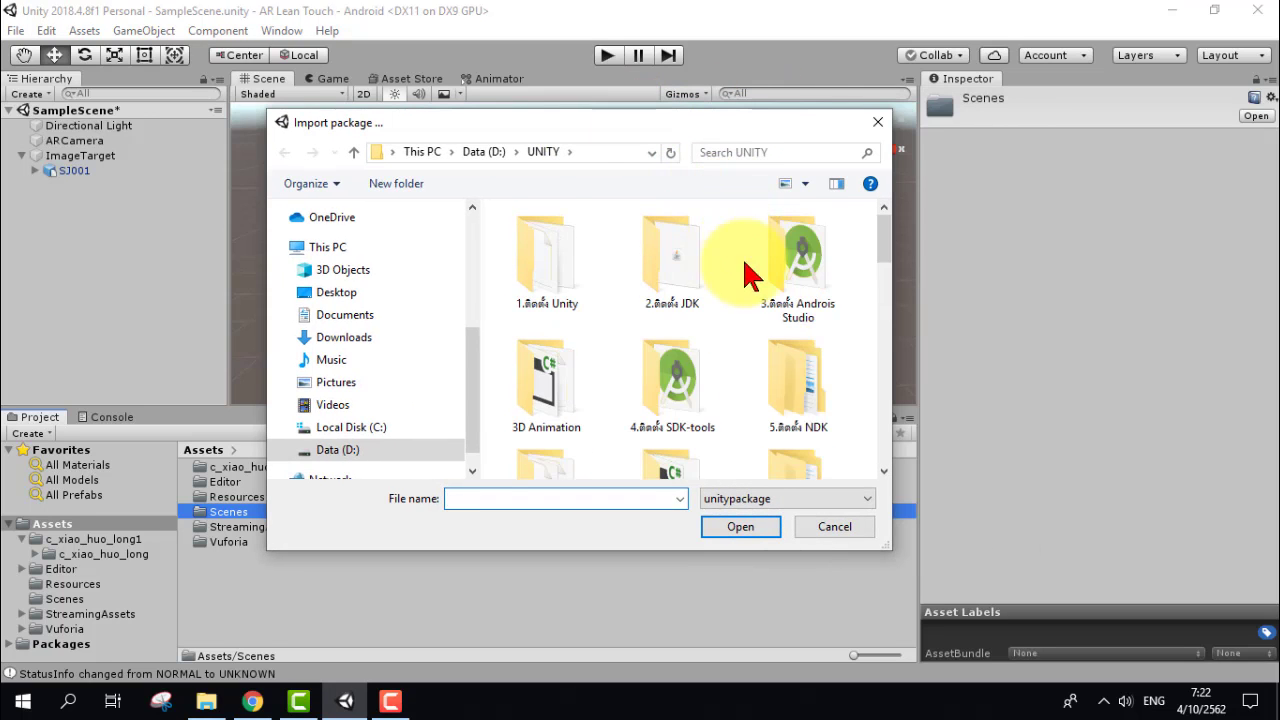
{"action": "scroll", "coordinate": [752, 290], "scroll_direction": "down", "scroll_amount": 3}
{"action": "scroll", "coordinate": [822, 415], "scroll_direction": "down", "scroll_amount": 1}
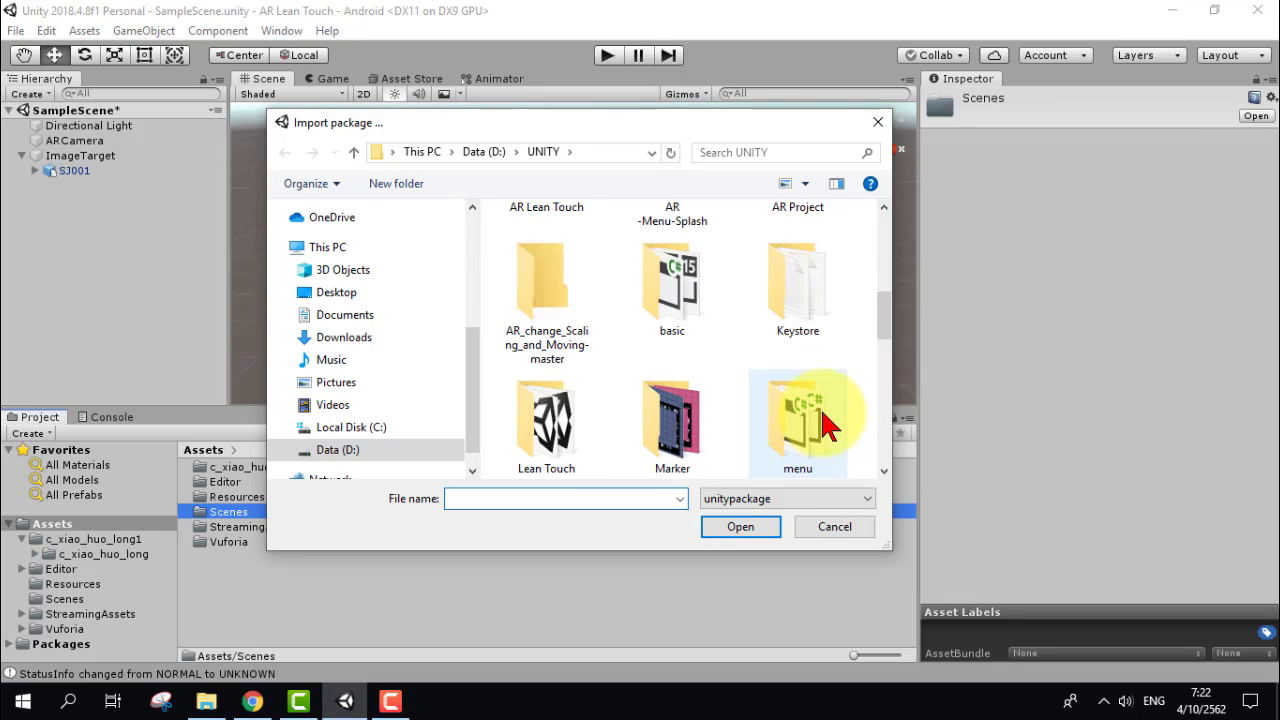
{"action": "double_click", "coordinate": [543, 425]}
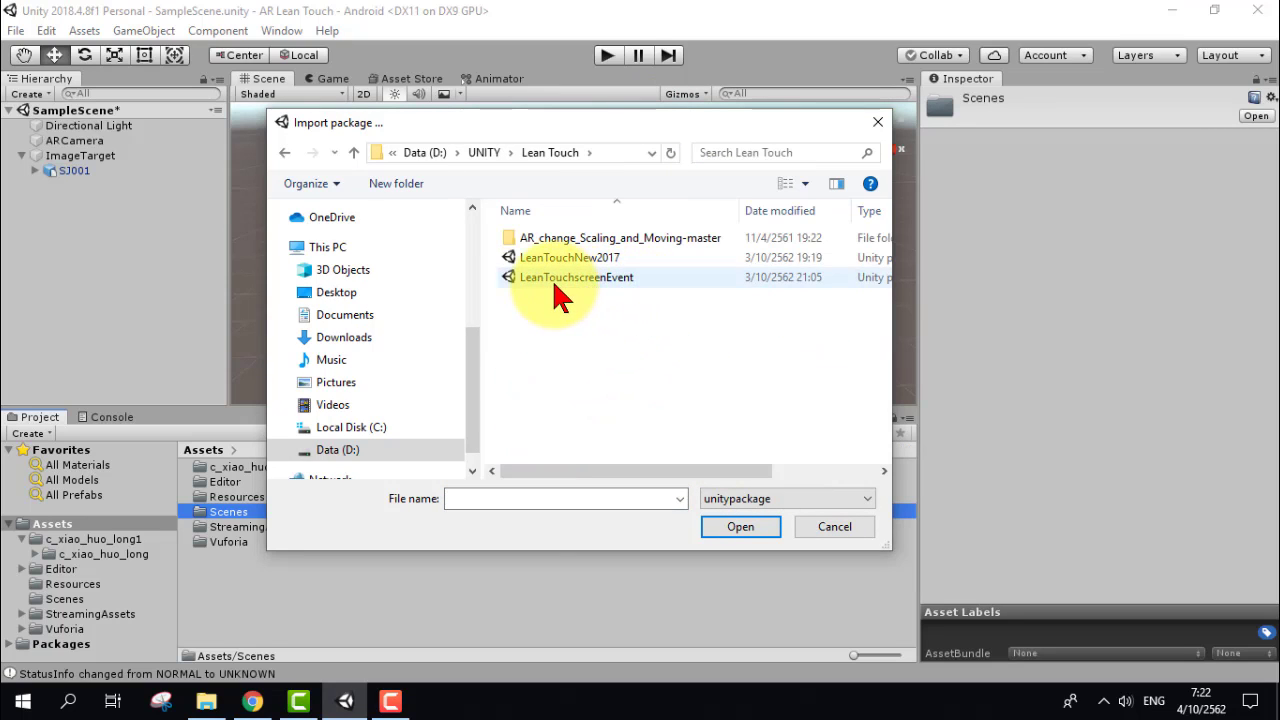
{"action": "left_click", "coordinate": [600, 278]}
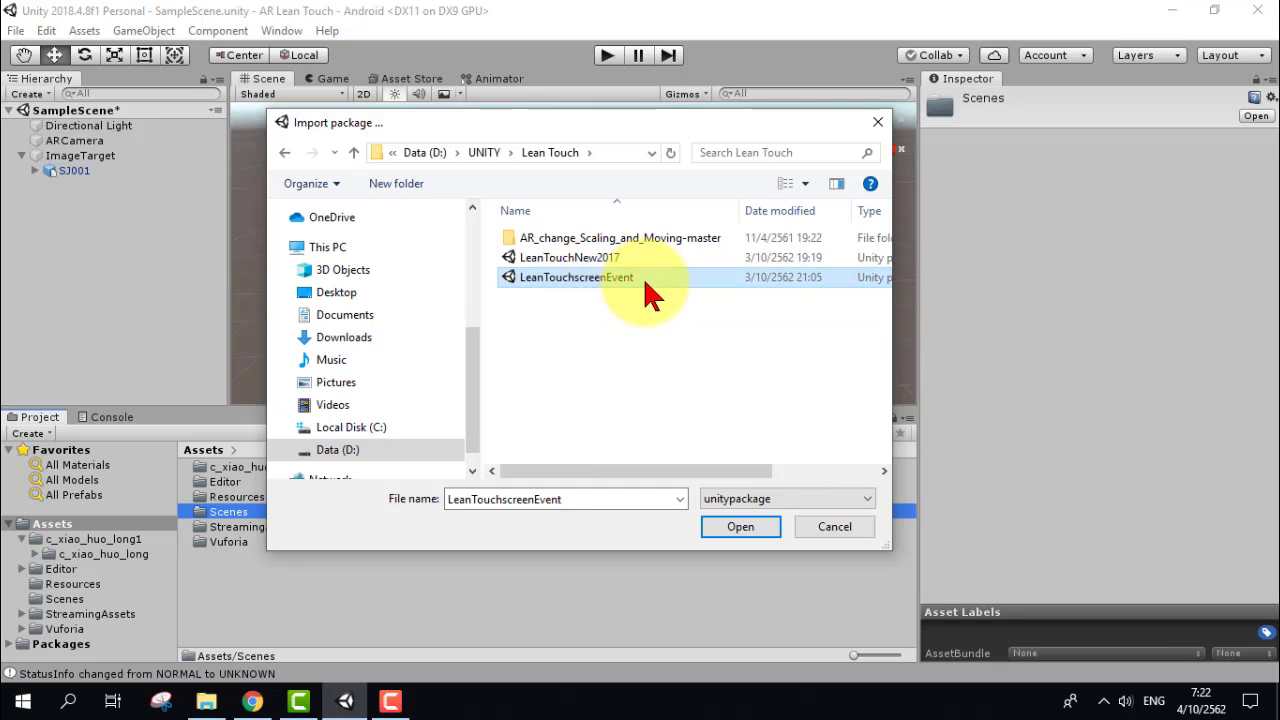
{"action": "left_click", "coordinate": [737, 526]}
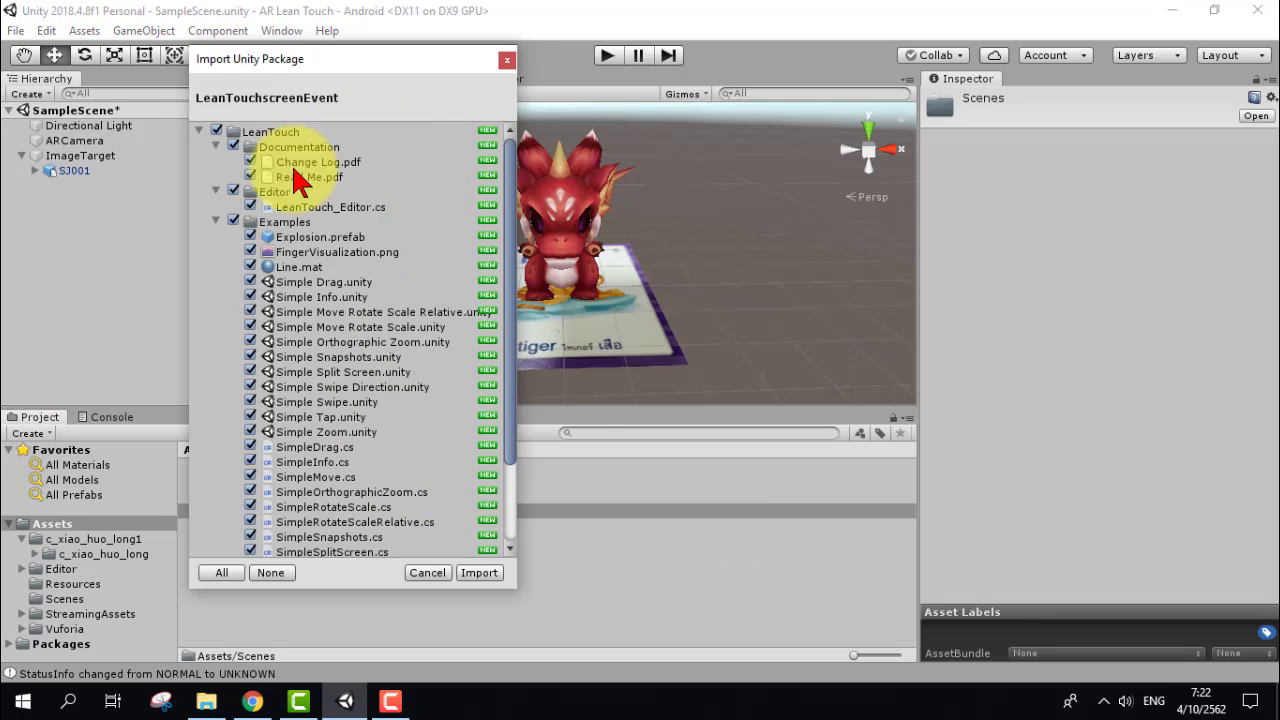
Import all of the package's files and select the new LeanTouch folder in Assets
{"action": "left_click", "coordinate": [479, 573]}
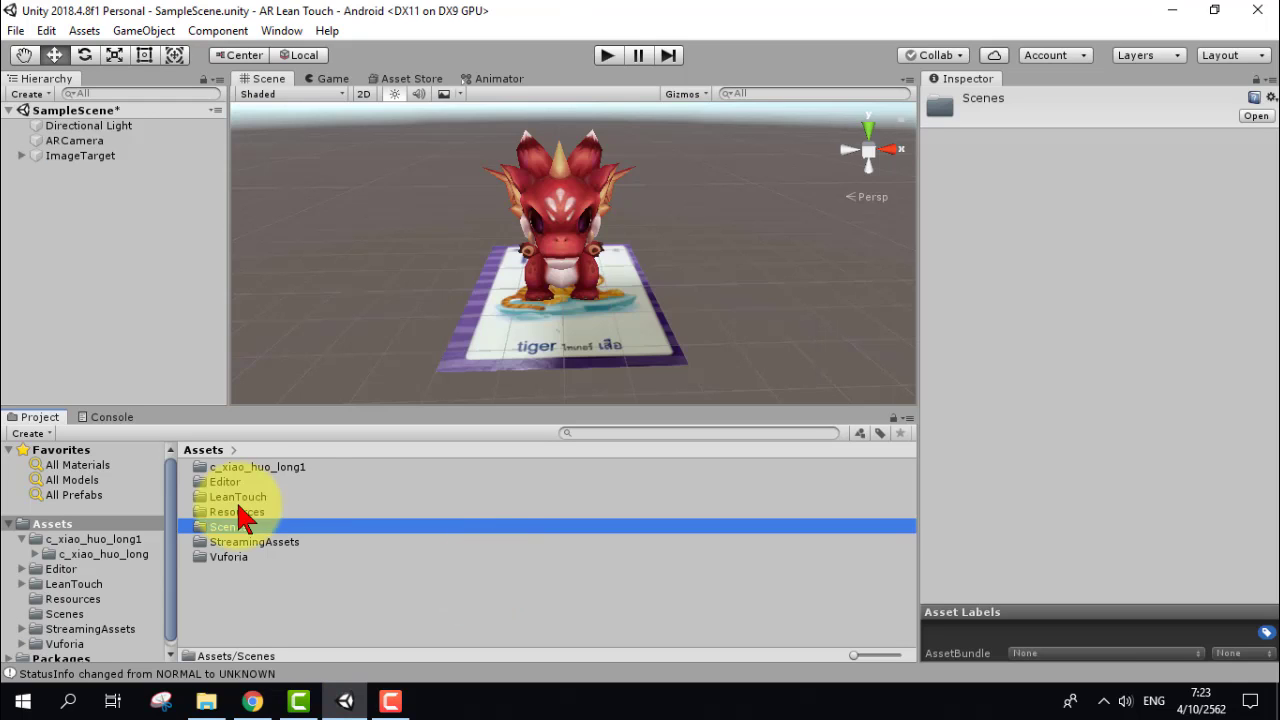
{"action": "left_click", "coordinate": [262, 497]}
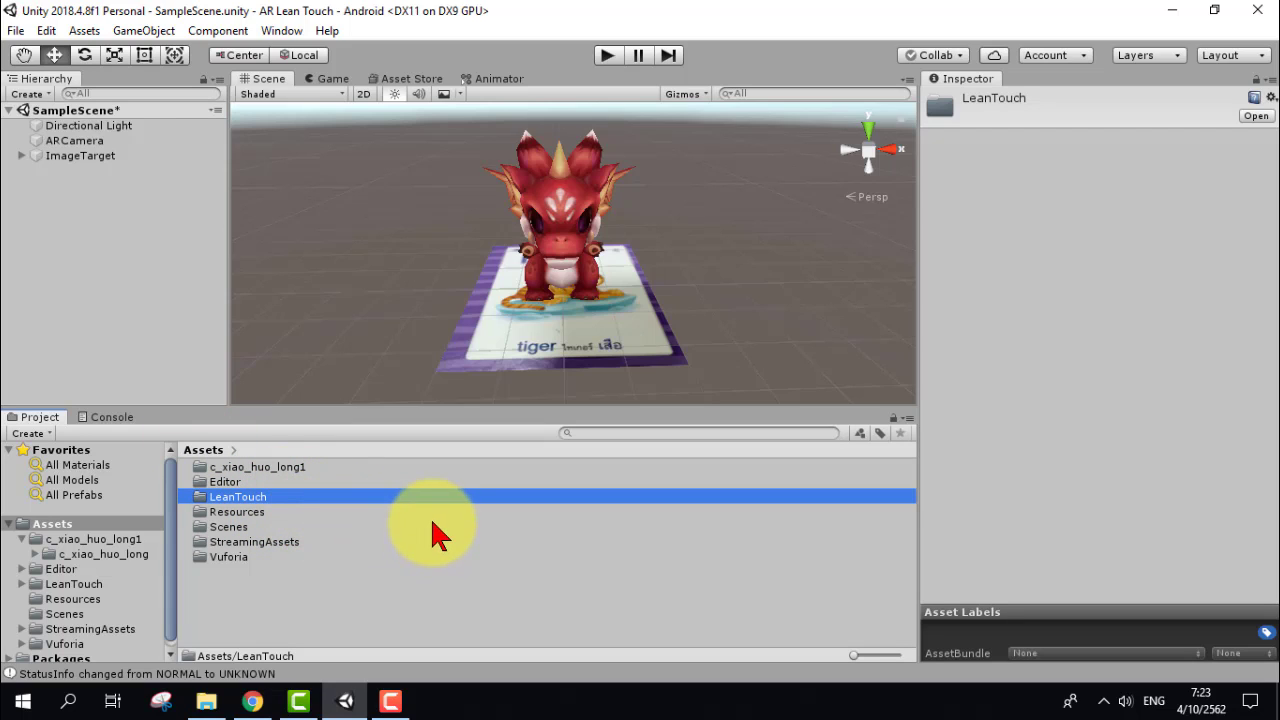
Add a Lean > Touch object to the scene from the Hierarchy context menu
{"action": "right_click", "coordinate": [57, 212]}
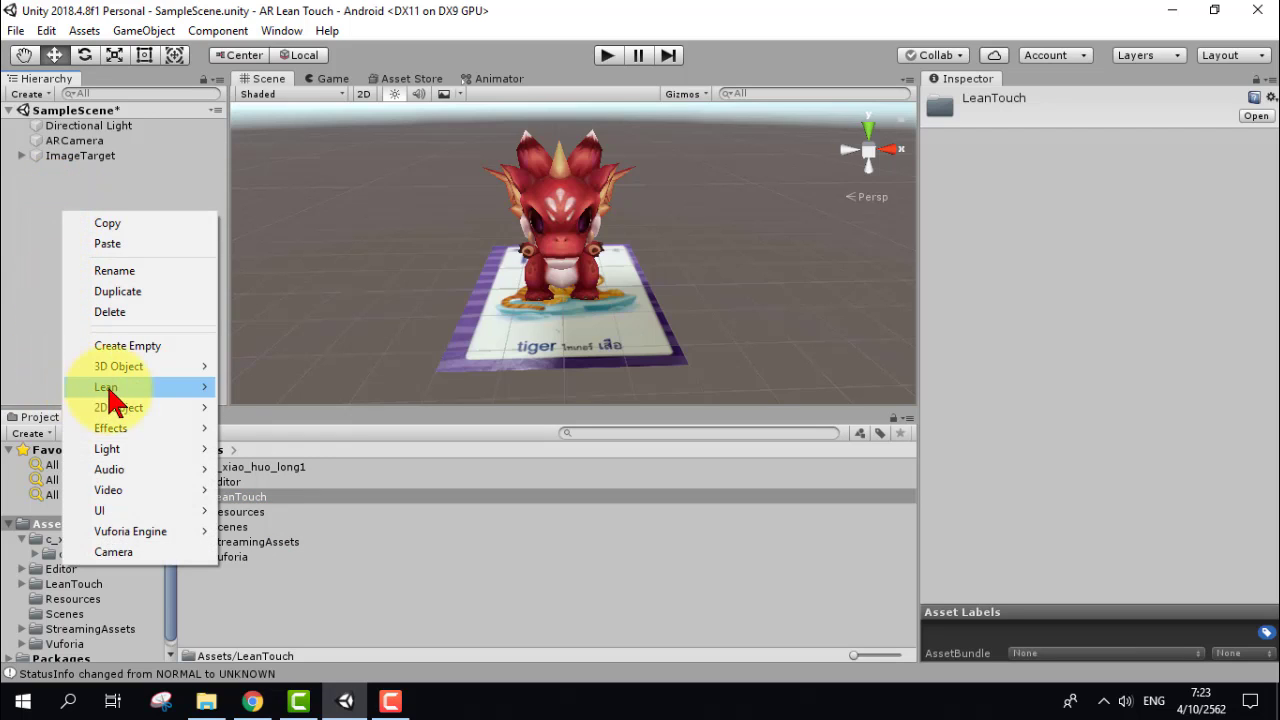
{"action": "mouse_move", "coordinate": [110, 393]}
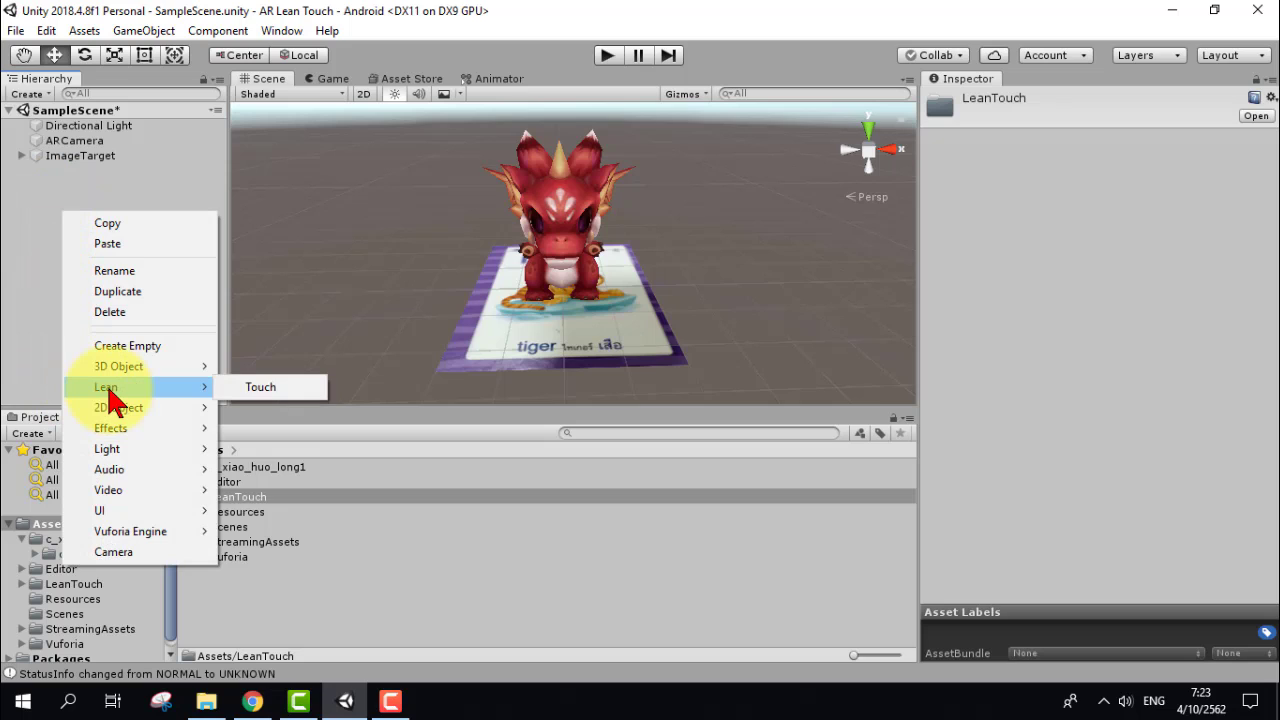
{"action": "left_click", "coordinate": [277, 390]}
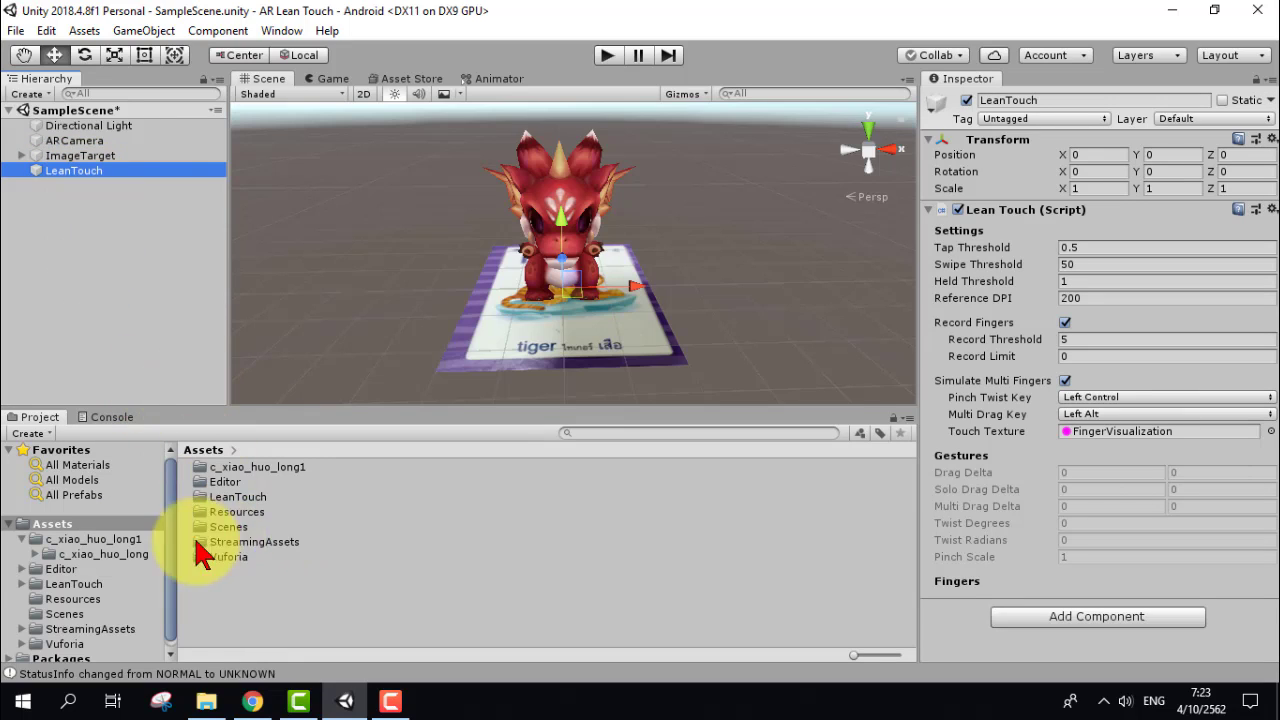
Open the LeanTouch > Examples folder in the Project window to show its scripts
{"action": "left_click", "coordinate": [250, 498]}
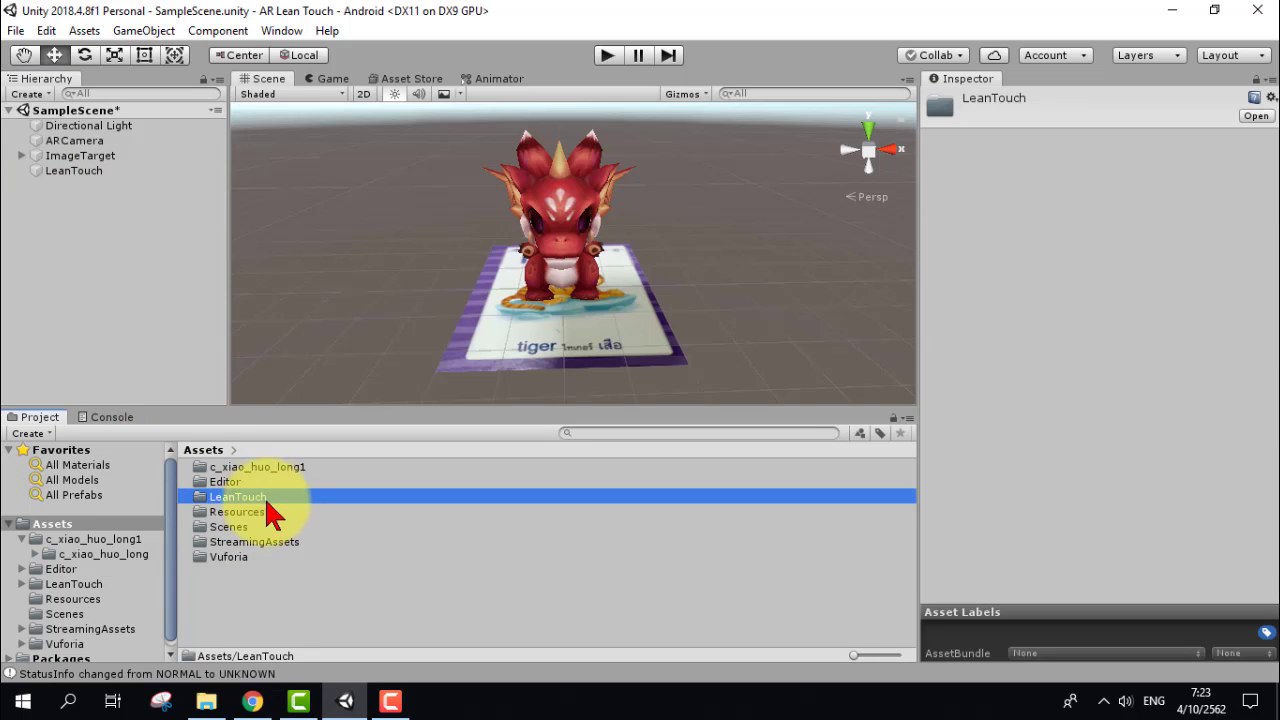
{"action": "double_click", "coordinate": [284, 498]}
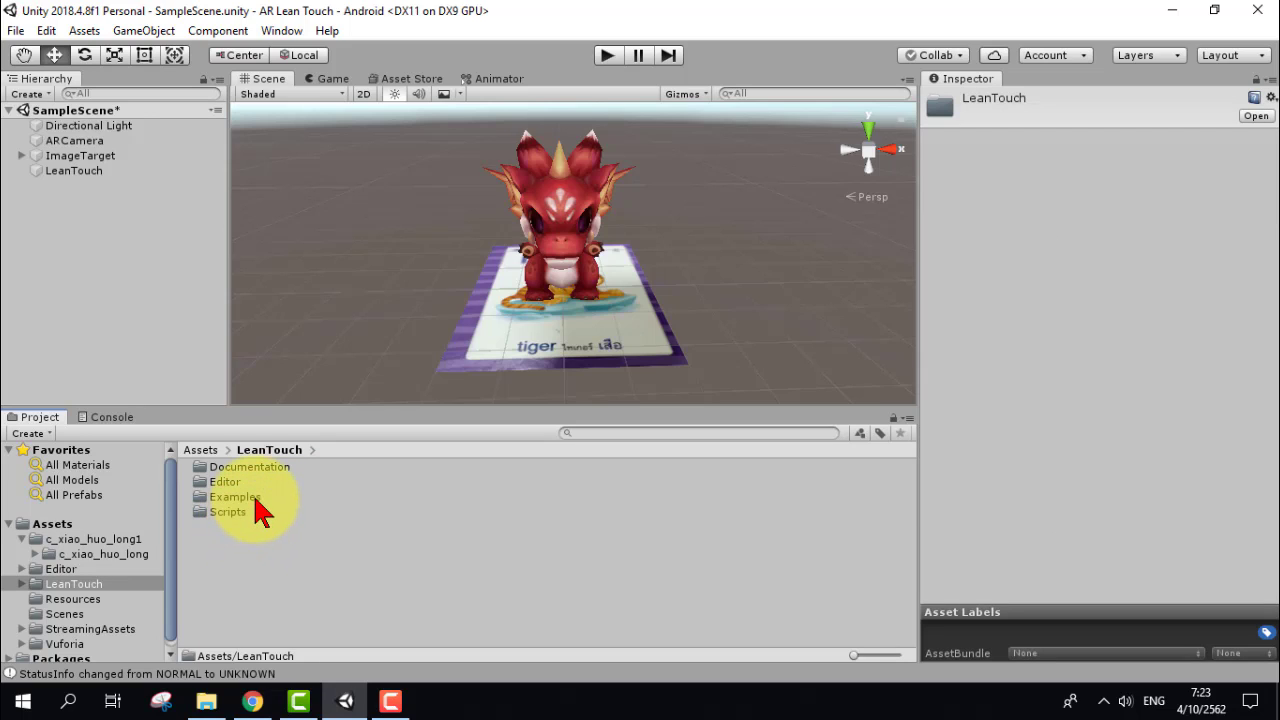
{"action": "left_click", "coordinate": [254, 496]}
{"action": "double_click", "coordinate": [263, 496]}
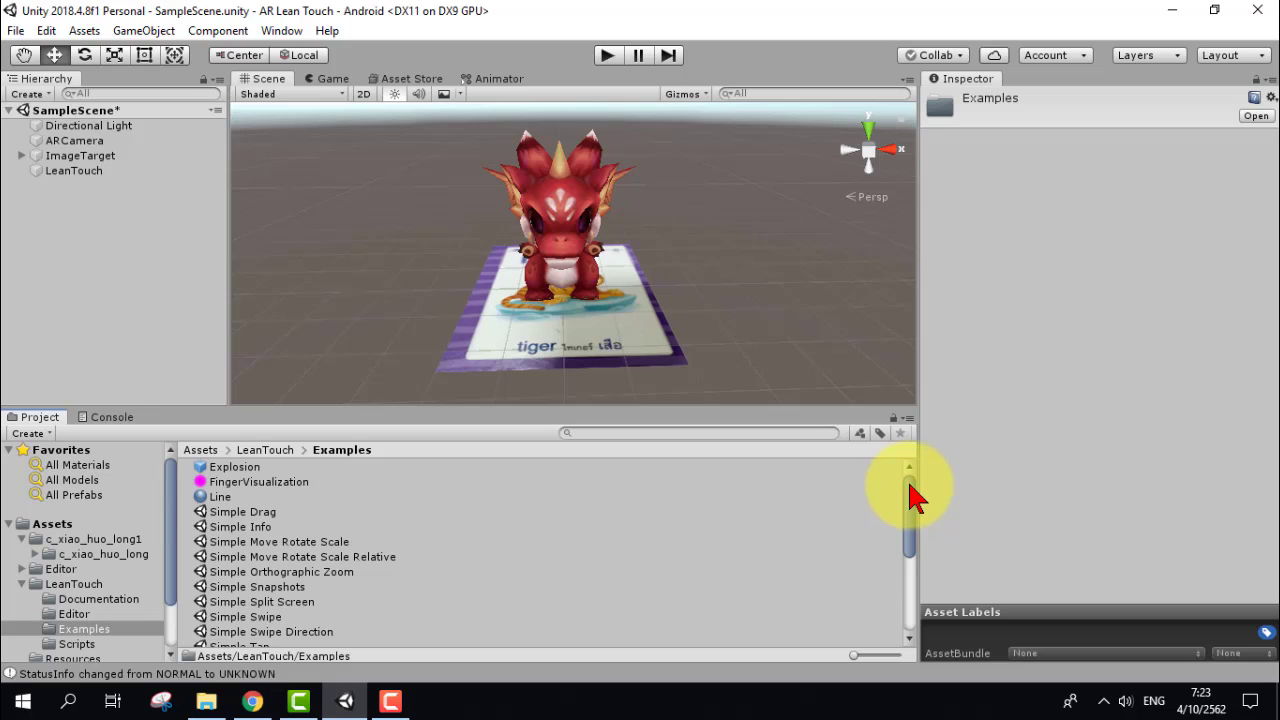
{"action": "left_click_drag", "start_coordinate": [912, 496], "coordinate": [909, 594]}
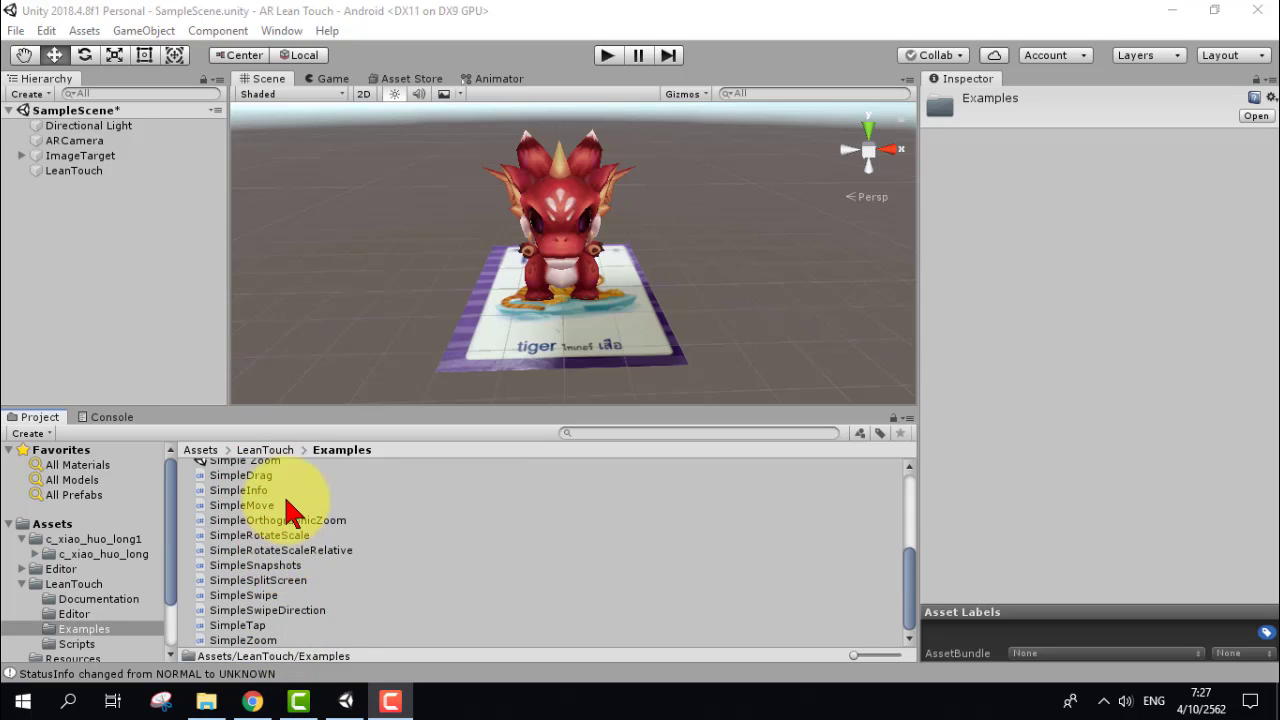
Expand ImageTarget in the Hierarchy and select its child SJ001 dragon
{"action": "left_click", "coordinate": [93, 158]}
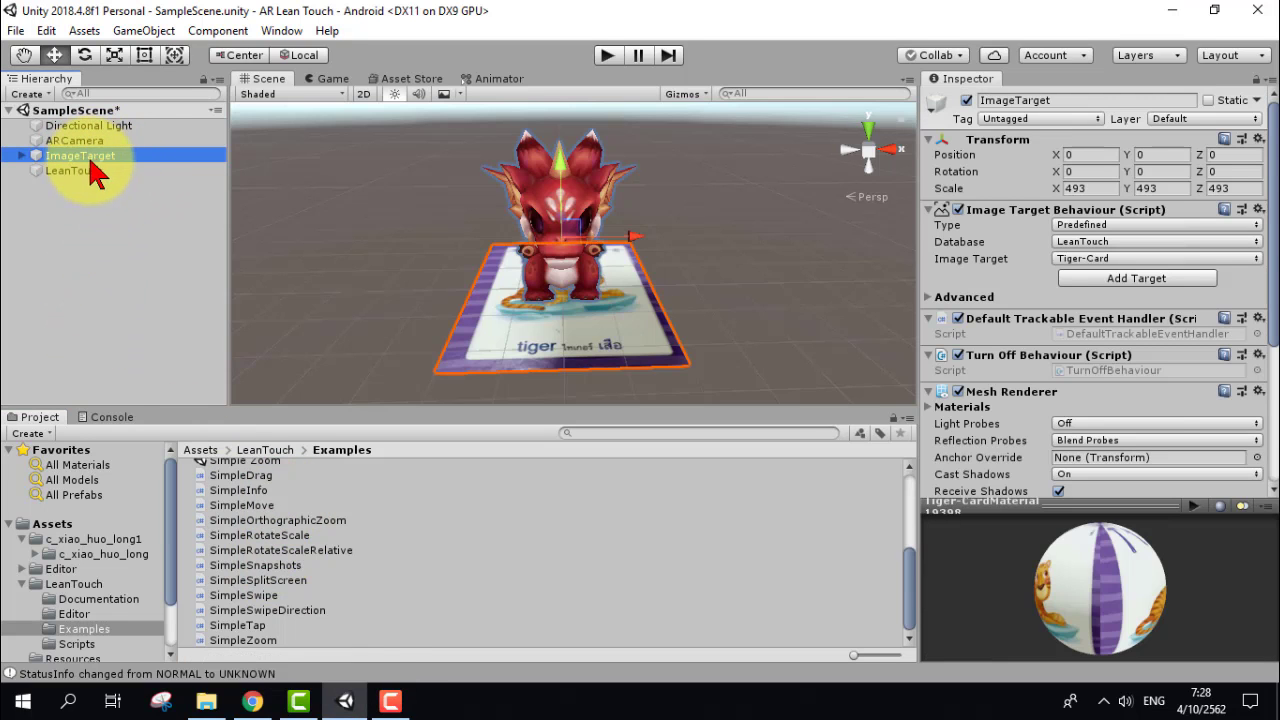
{"action": "left_click", "coordinate": [22, 156]}
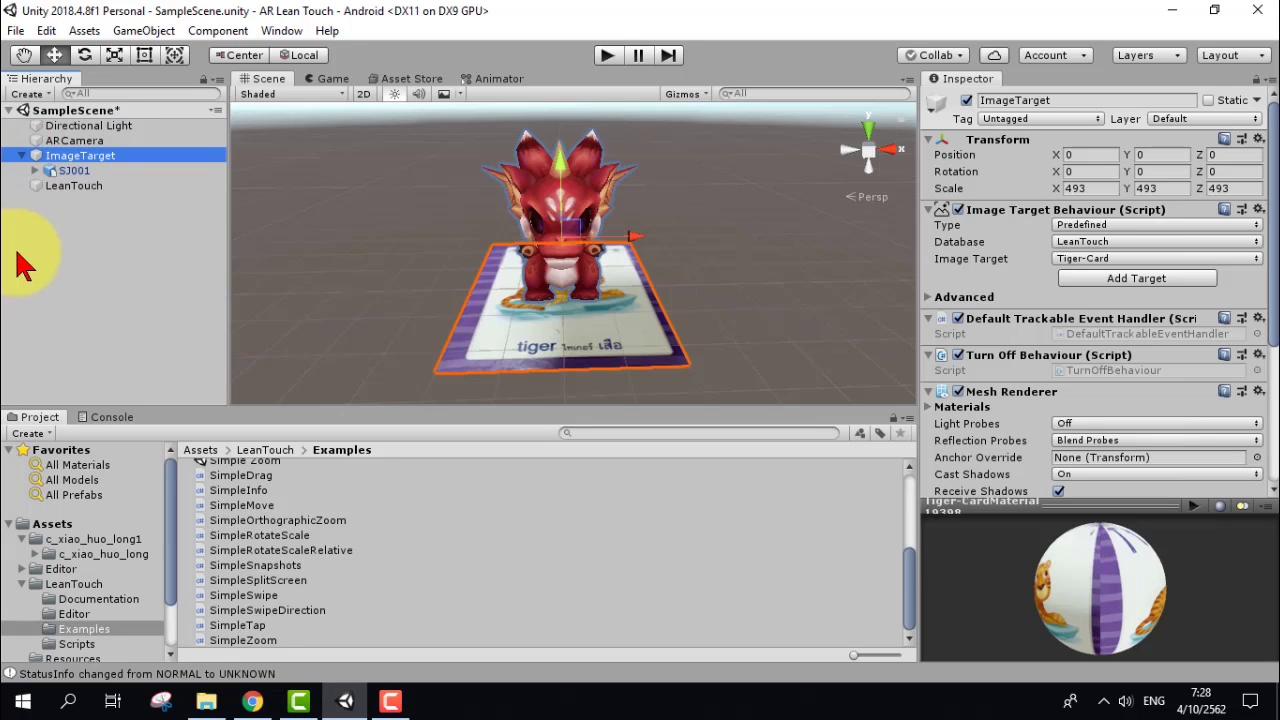
{"action": "left_click", "coordinate": [90, 171]}
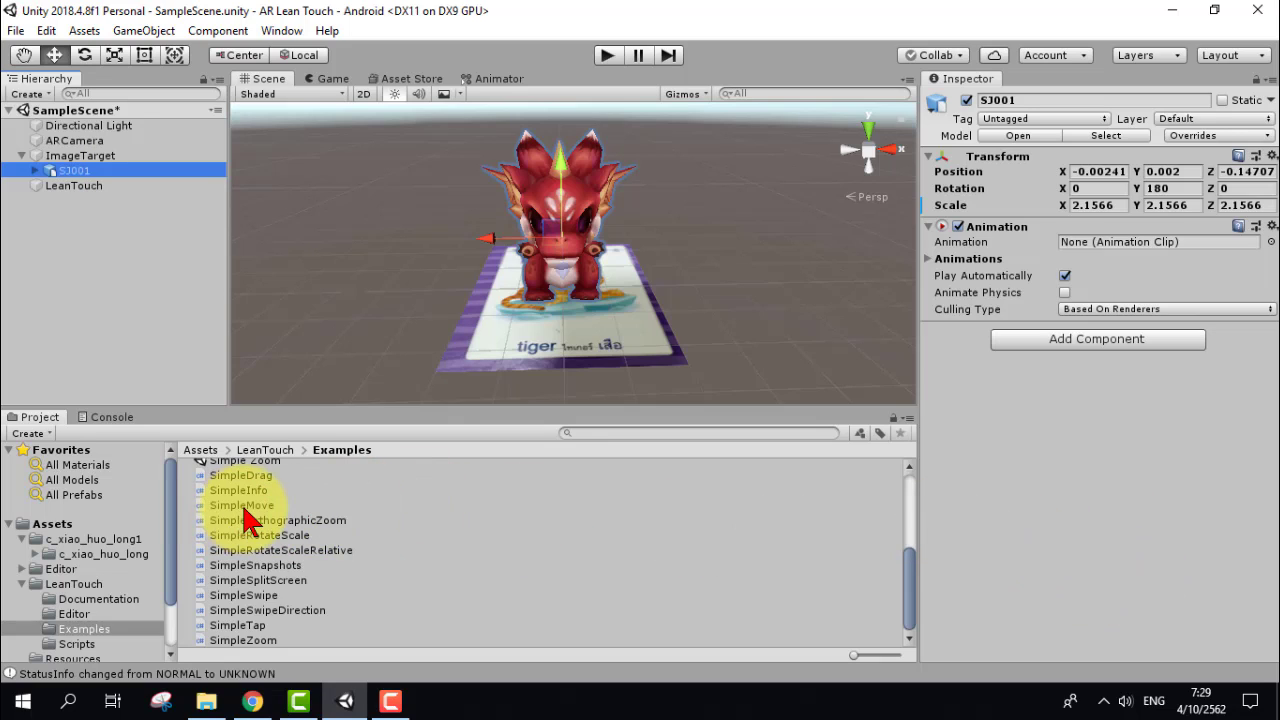
Drag the SimpleMove and SimpleRotateScale scripts from Examples onto SJ001's Inspector
{"action": "mouse_move", "coordinate": [243, 518]}
{"action": "left_mouse_down"}
{"action": "mouse_move", "coordinate": [1060, 480]}
{"action": "mouse_move", "coordinate": [980, 458]}
{"action": "mouse_move", "coordinate": [1050, 468]}
{"action": "left_mouse_up"}
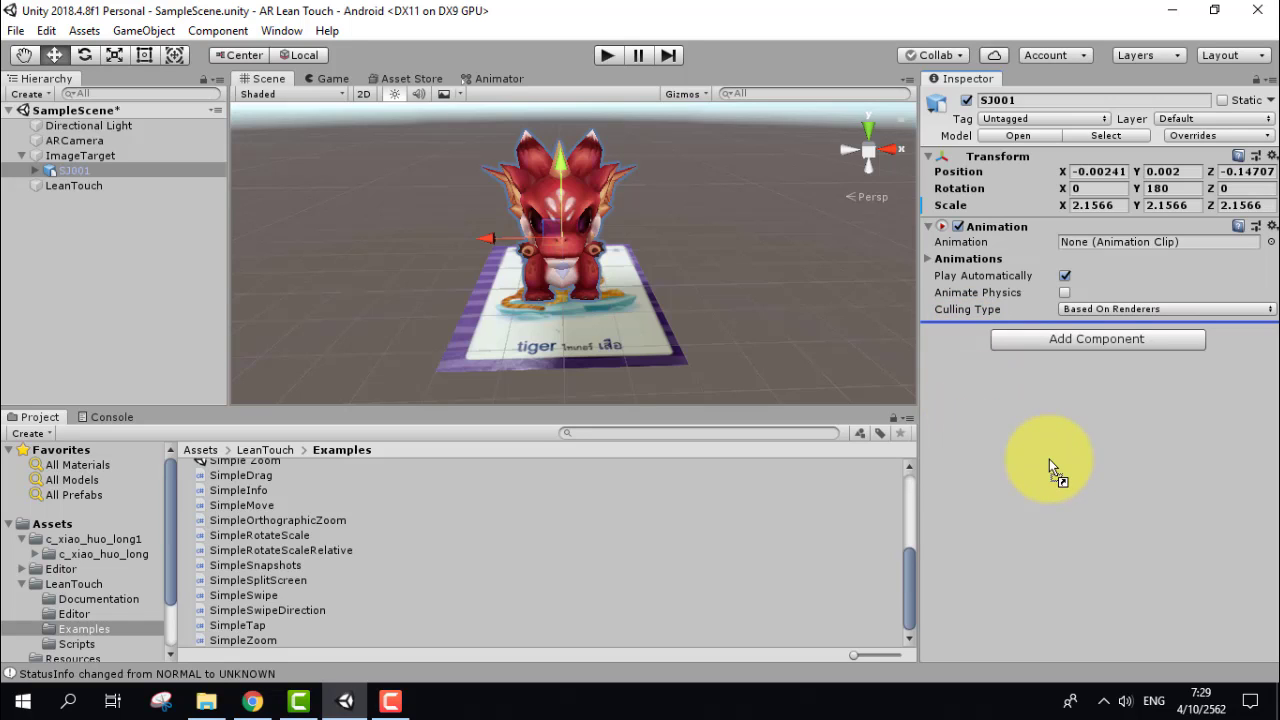
{"action": "left_click_drag", "start_coordinate": [1049, 460], "coordinate": [1049, 460]}
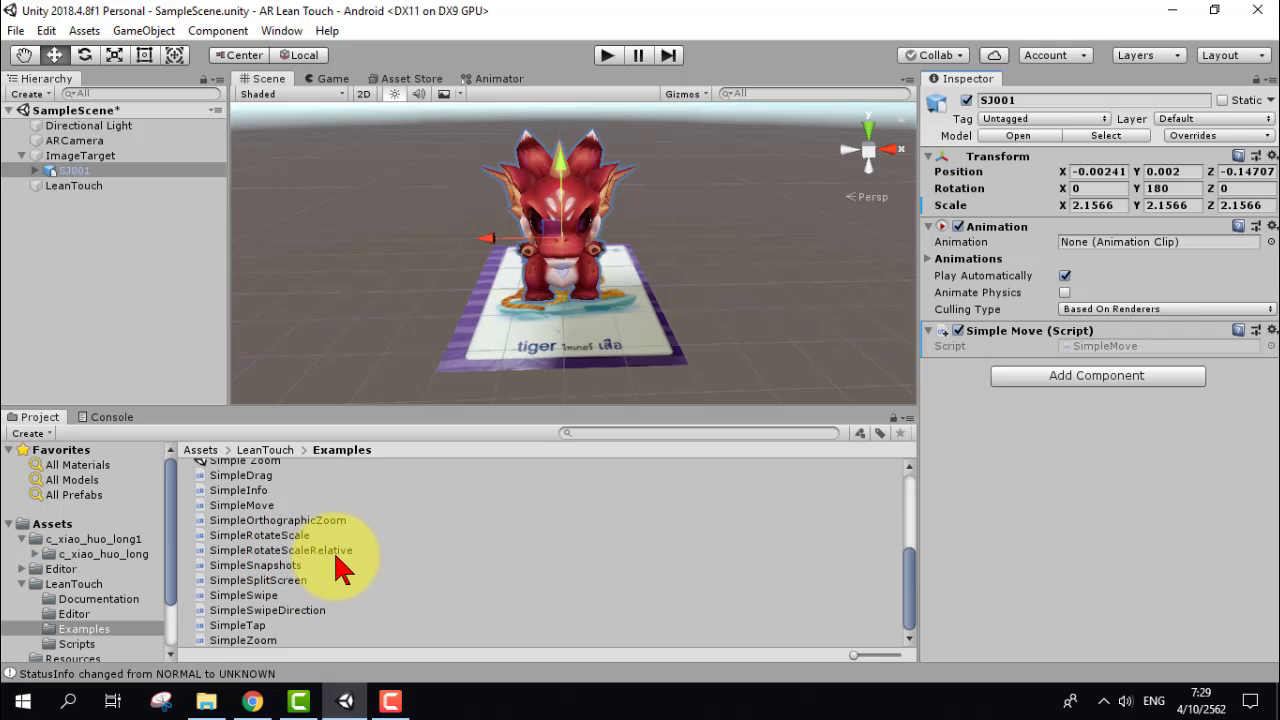
{"action": "left_click", "coordinate": [264, 538]}
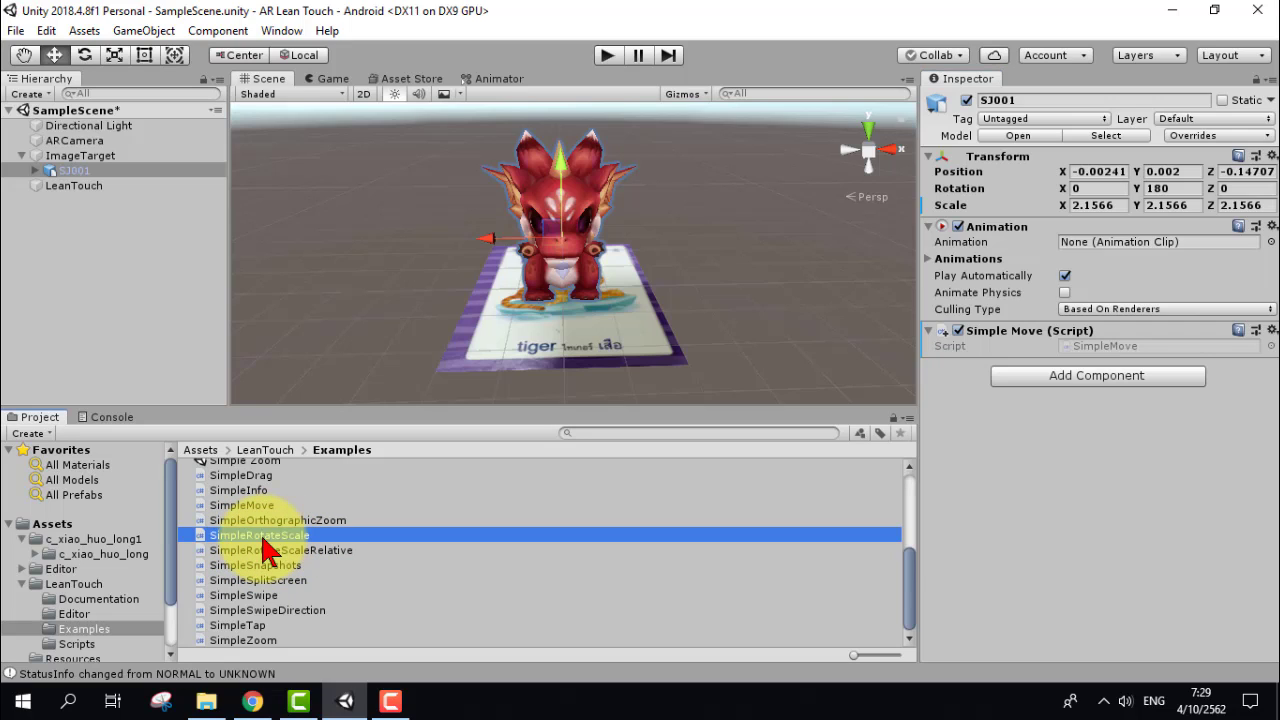
{"action": "left_click_drag", "start_coordinate": [266, 541], "coordinate": [1092, 517]}
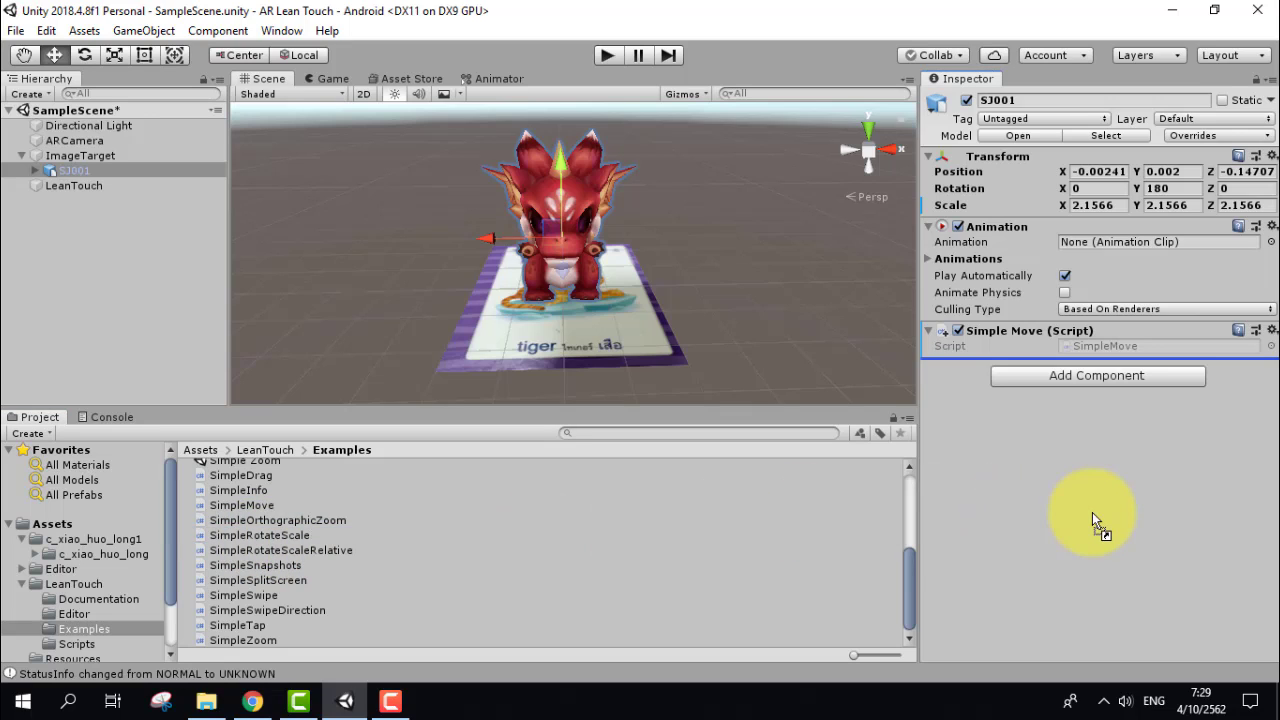
{"action": "left_click_drag", "start_coordinate": [1092, 512], "coordinate": [1092, 512]}
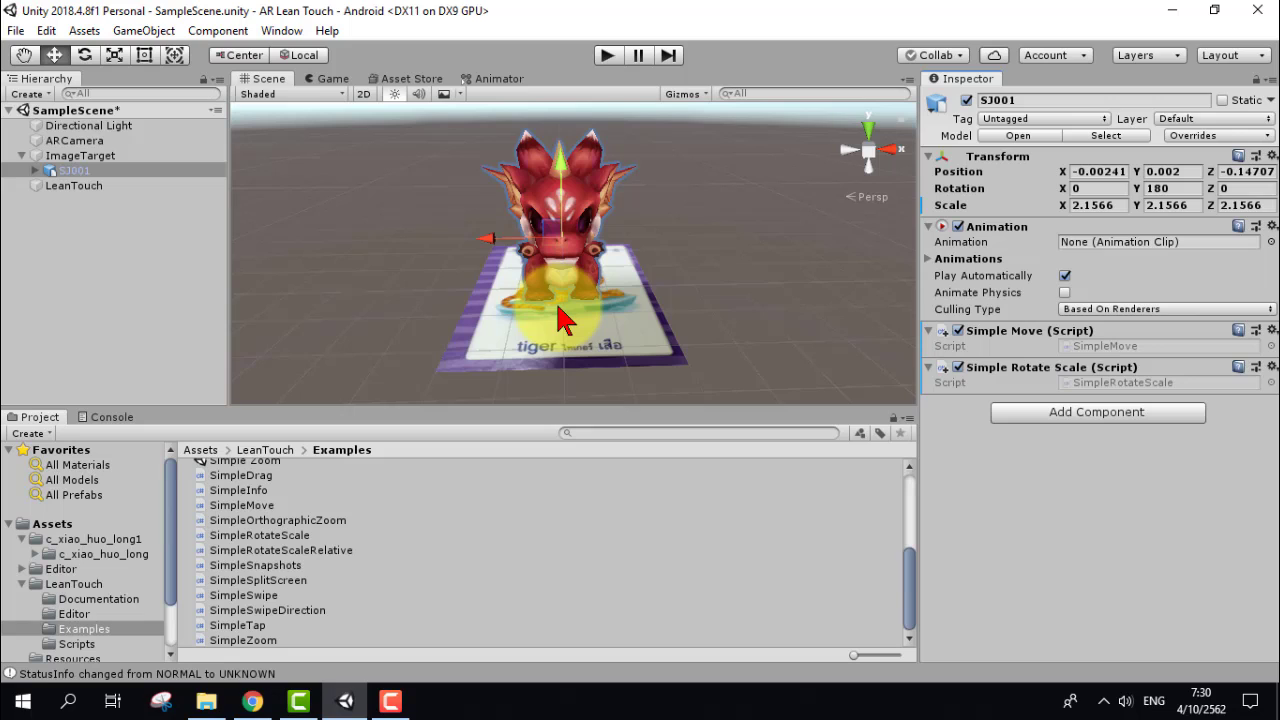
Open File > Build Settings and Player Settings, then replace DefaultCompany with the developer's name
{"action": "left_click", "coordinate": [16, 32]}
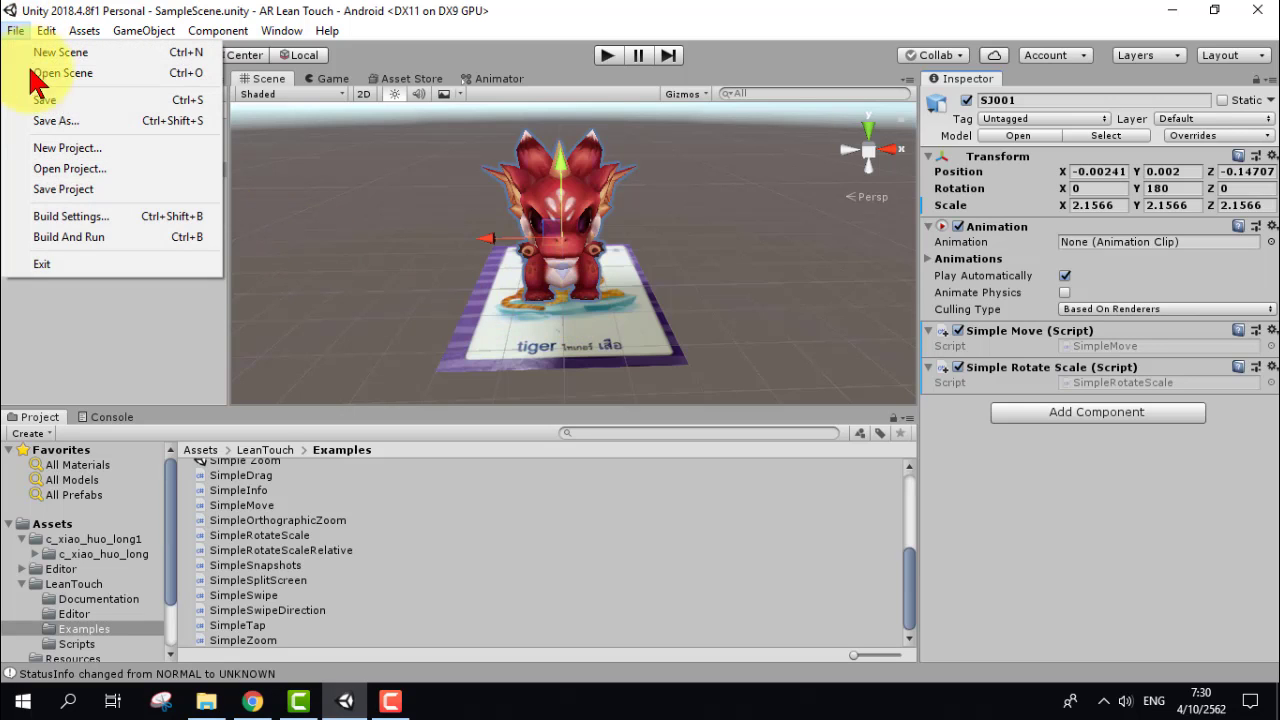
{"action": "left_click", "coordinate": [104, 229]}
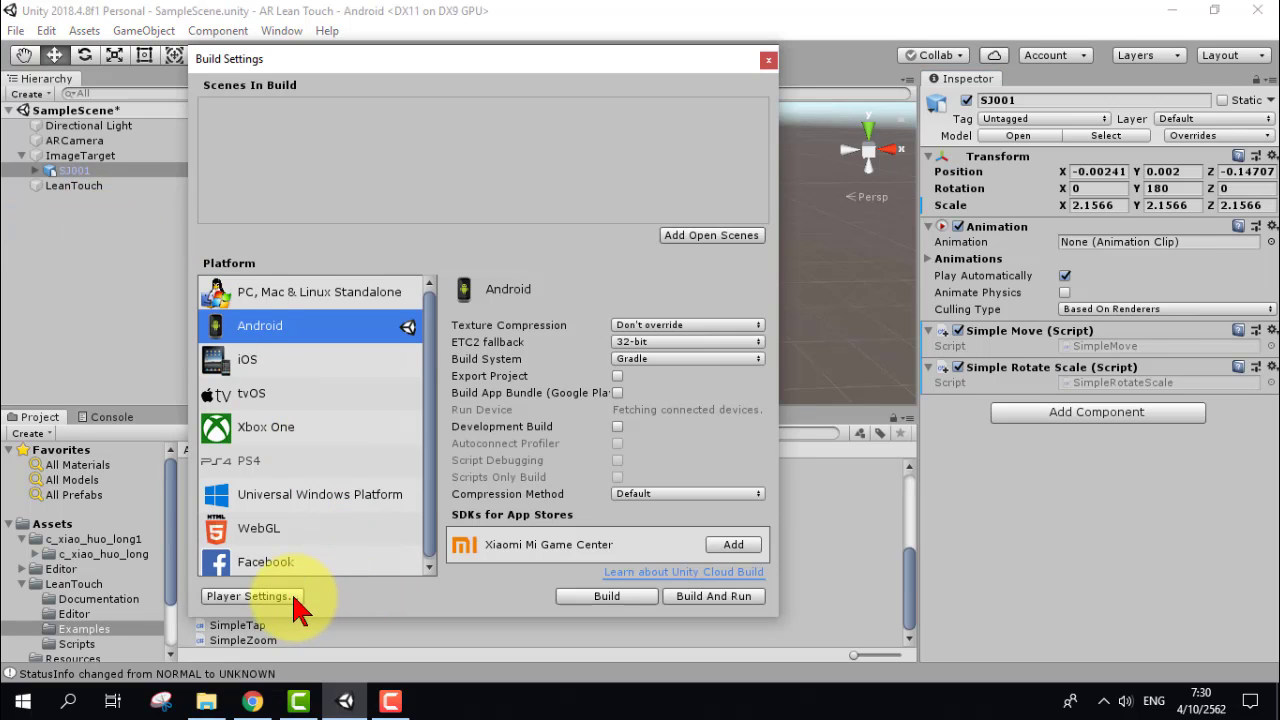
{"action": "left_click", "coordinate": [274, 604]}
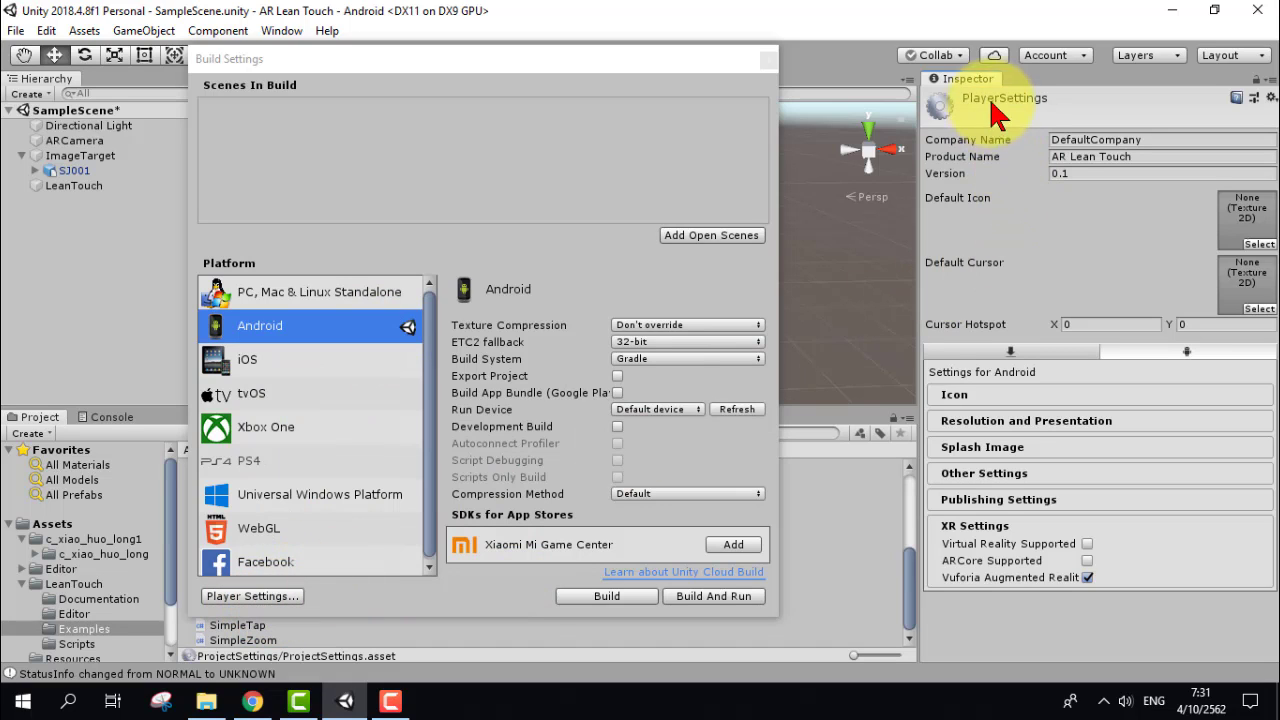
{"action": "left_click", "coordinate": [1094, 139]}
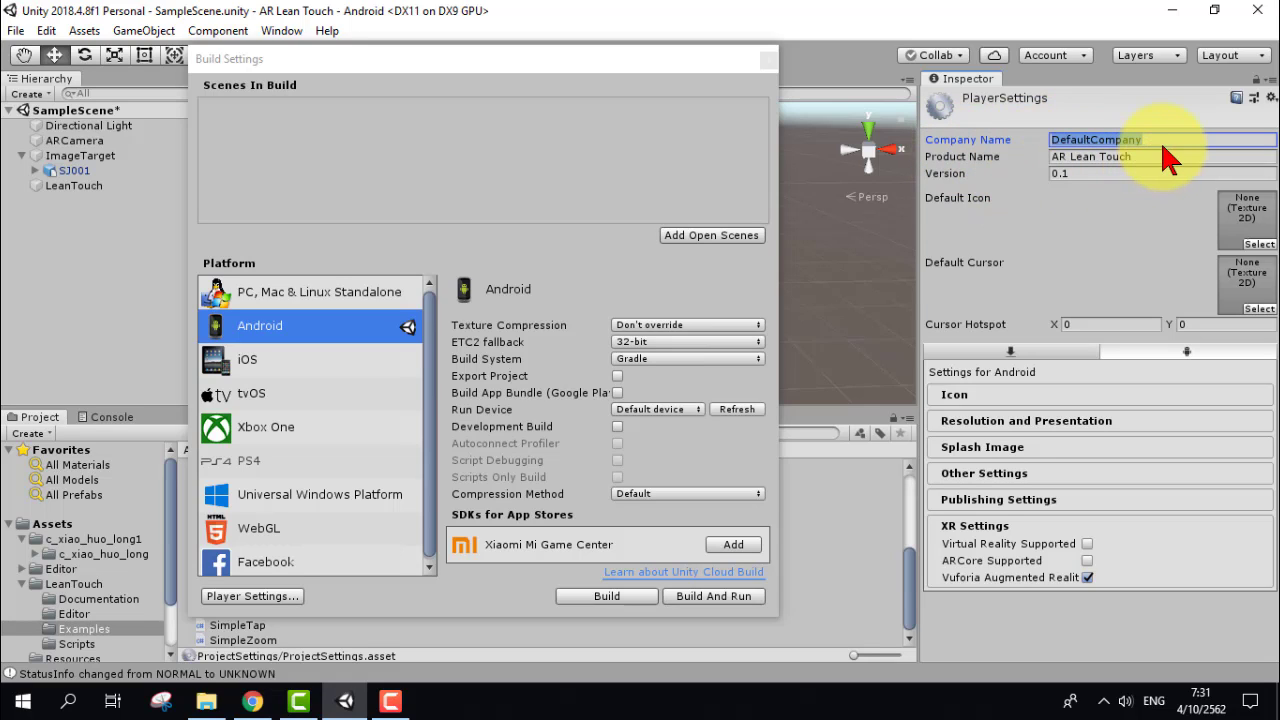
{"action": "type", "text": "Apiwat"}
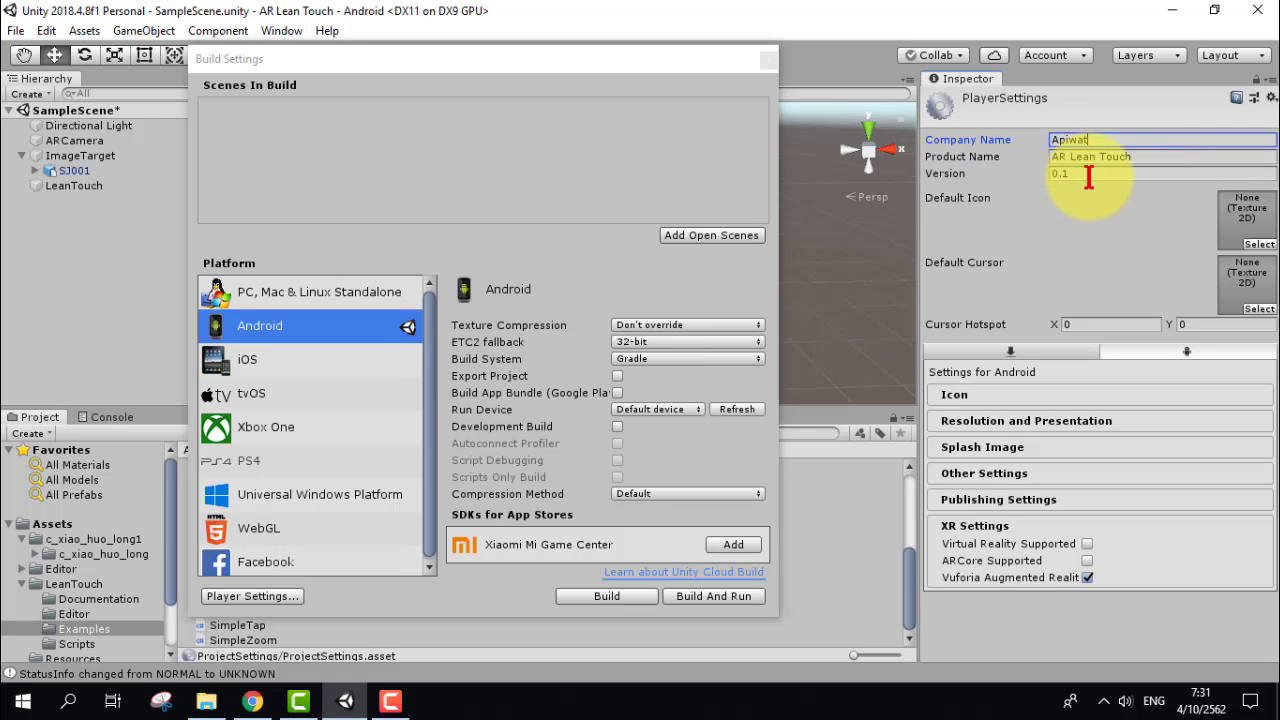
Edit the package name, replacing Company with the developer's name and changing ProductName
{"action": "left_click", "coordinate": [1010, 475]}
{"action": "scroll", "coordinate": [1171, 491], "scroll_direction": "down", "scroll_amount": 3}
{"action": "scroll", "coordinate": [1170, 497], "scroll_direction": "down", "scroll_amount": 2}
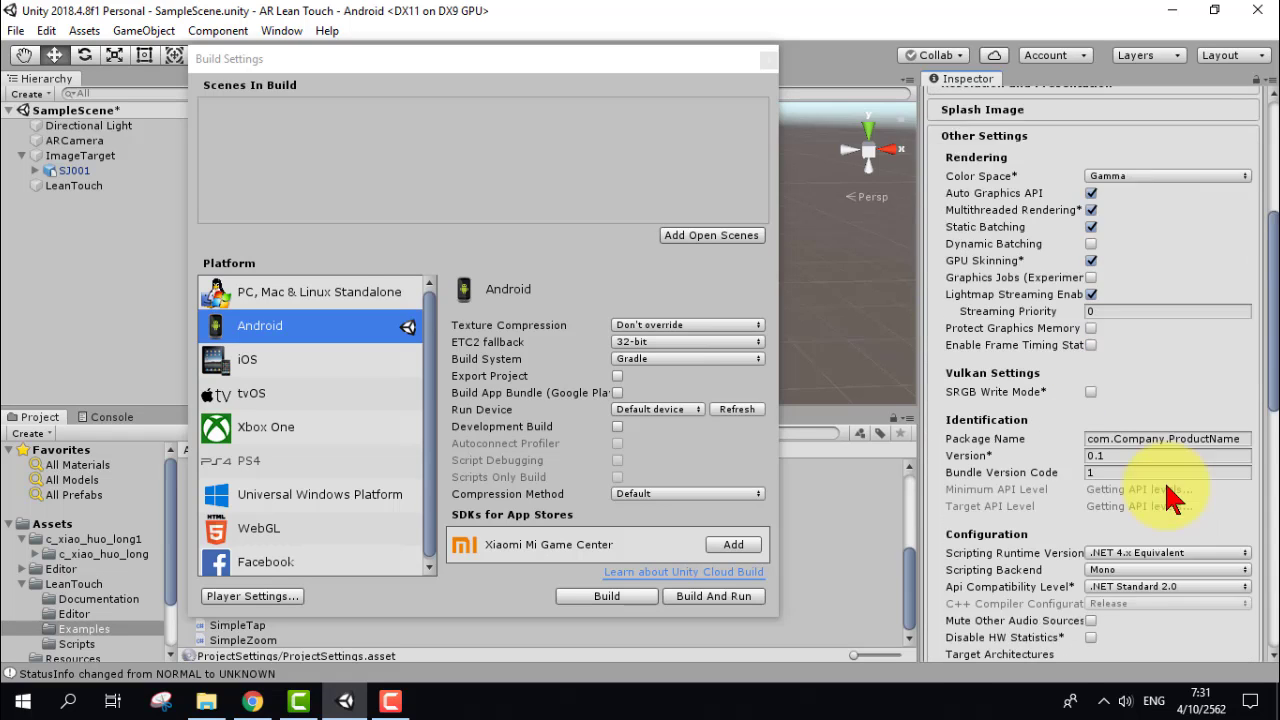
{"action": "scroll", "coordinate": [1171, 497], "scroll_direction": "down", "scroll_amount": 2}
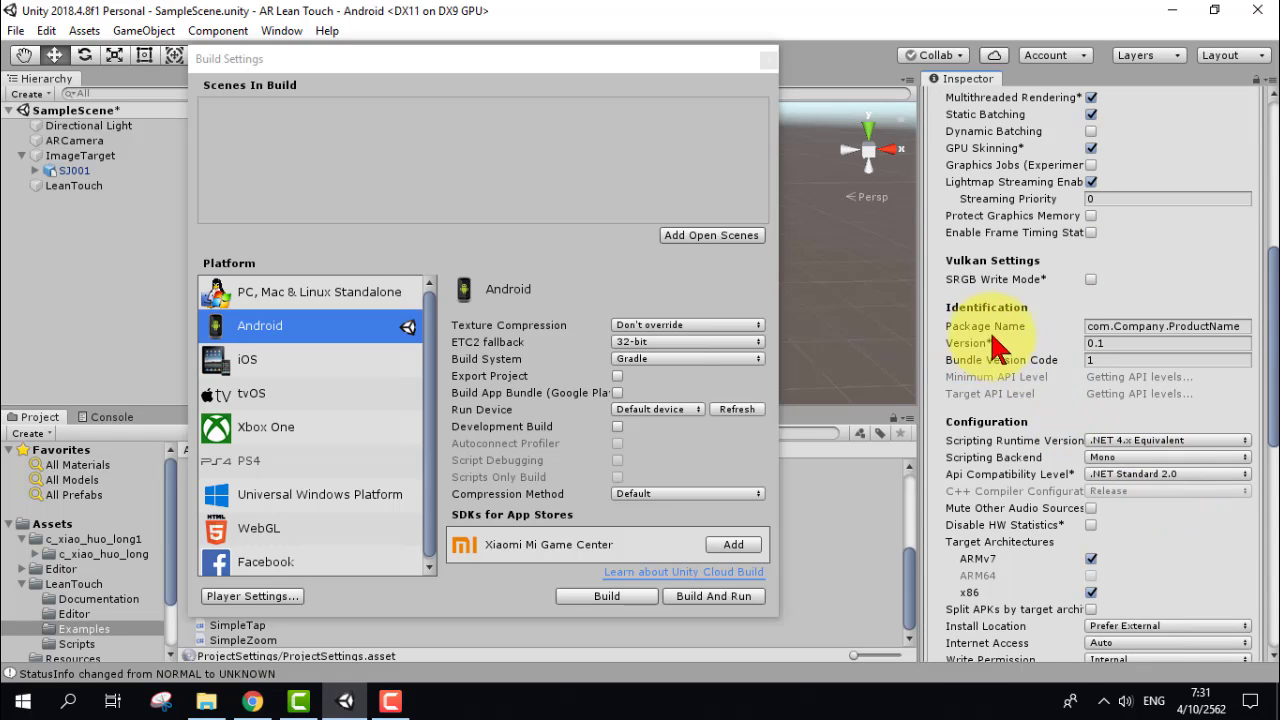
{"action": "left_click", "coordinate": [1120, 330]}
{"action": "left_click", "coordinate": [1128, 334]}
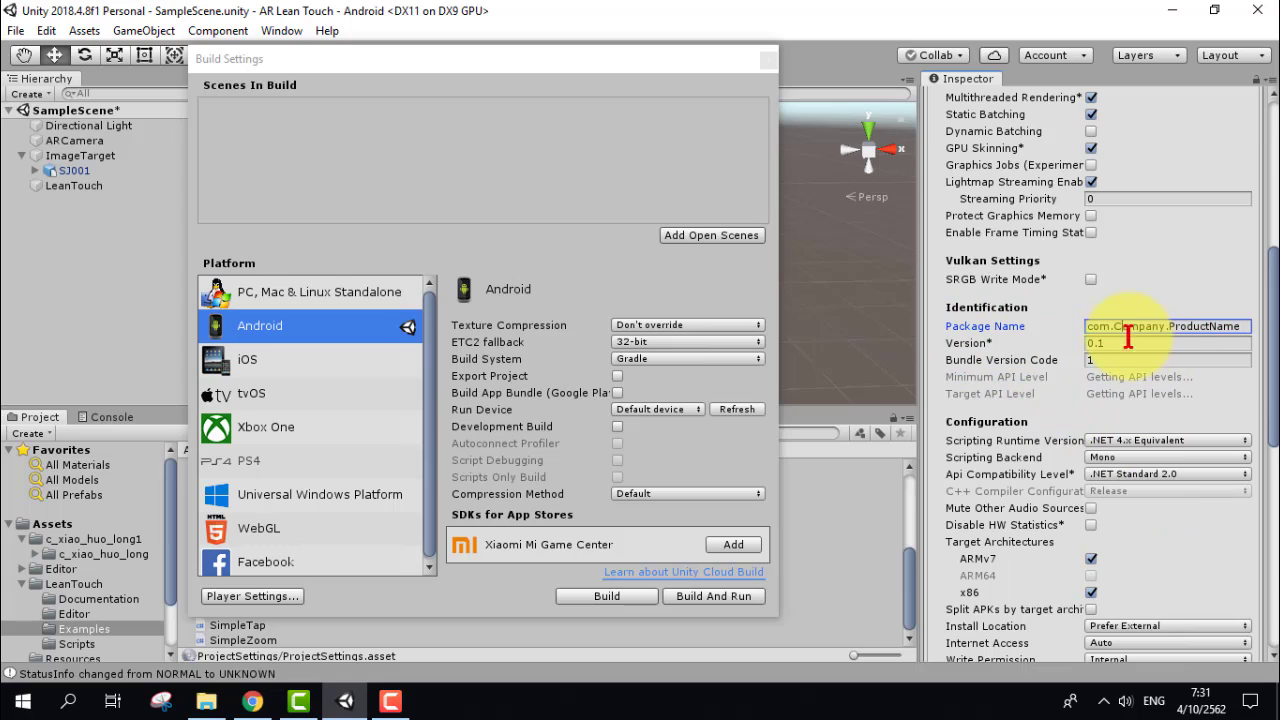
{"action": "left_click_drag", "start_coordinate": [1113, 330], "coordinate": [1165, 342]}
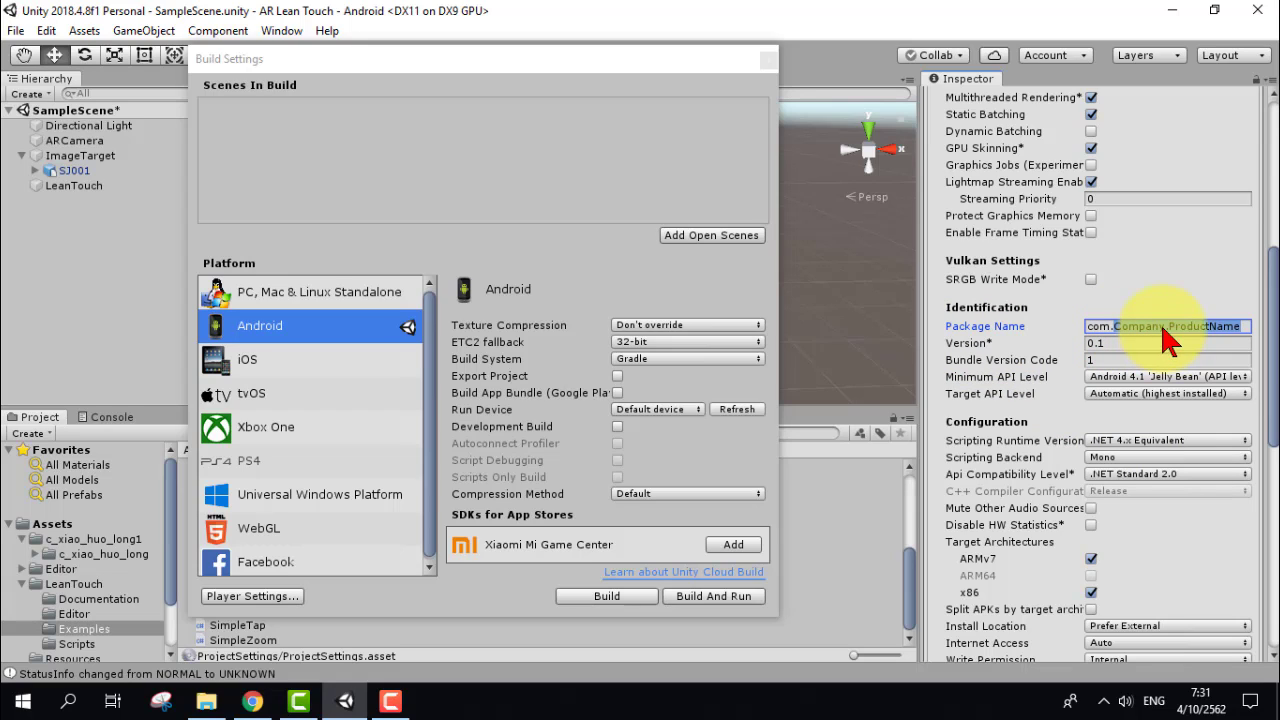
{"action": "double_click", "coordinate": [1163, 328]}
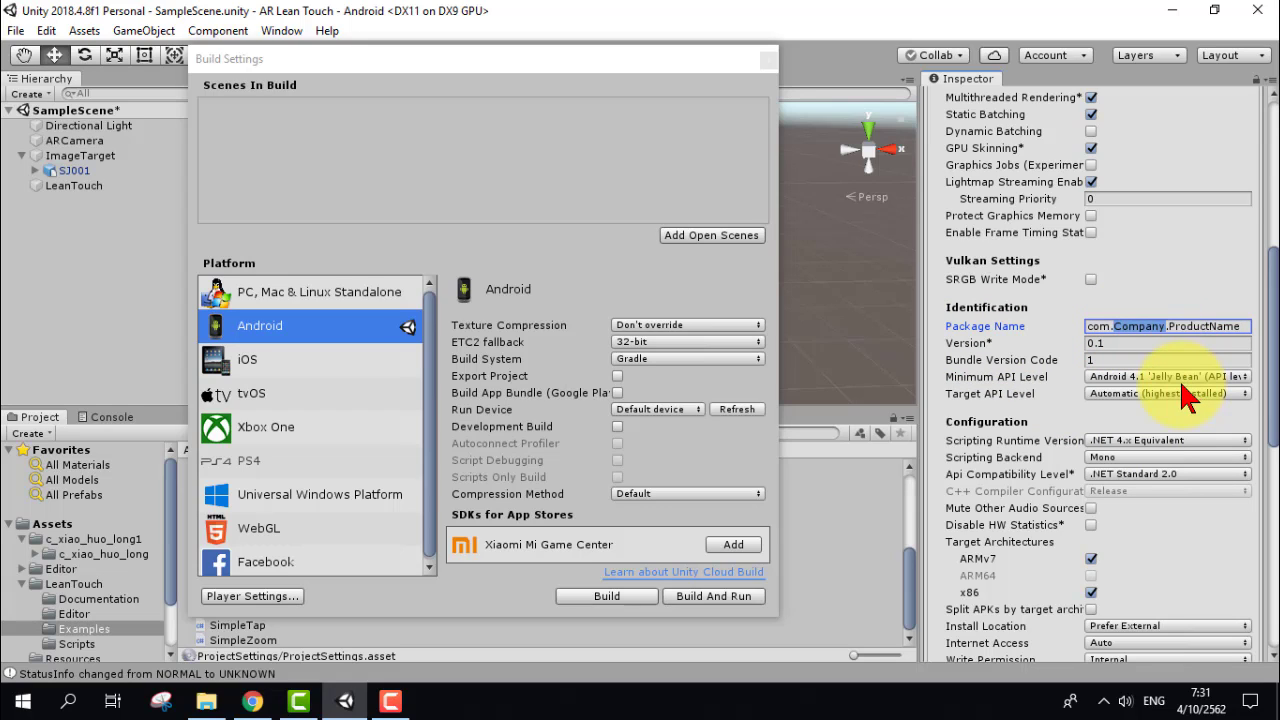
{"action": "type", "text": "apiwat"}
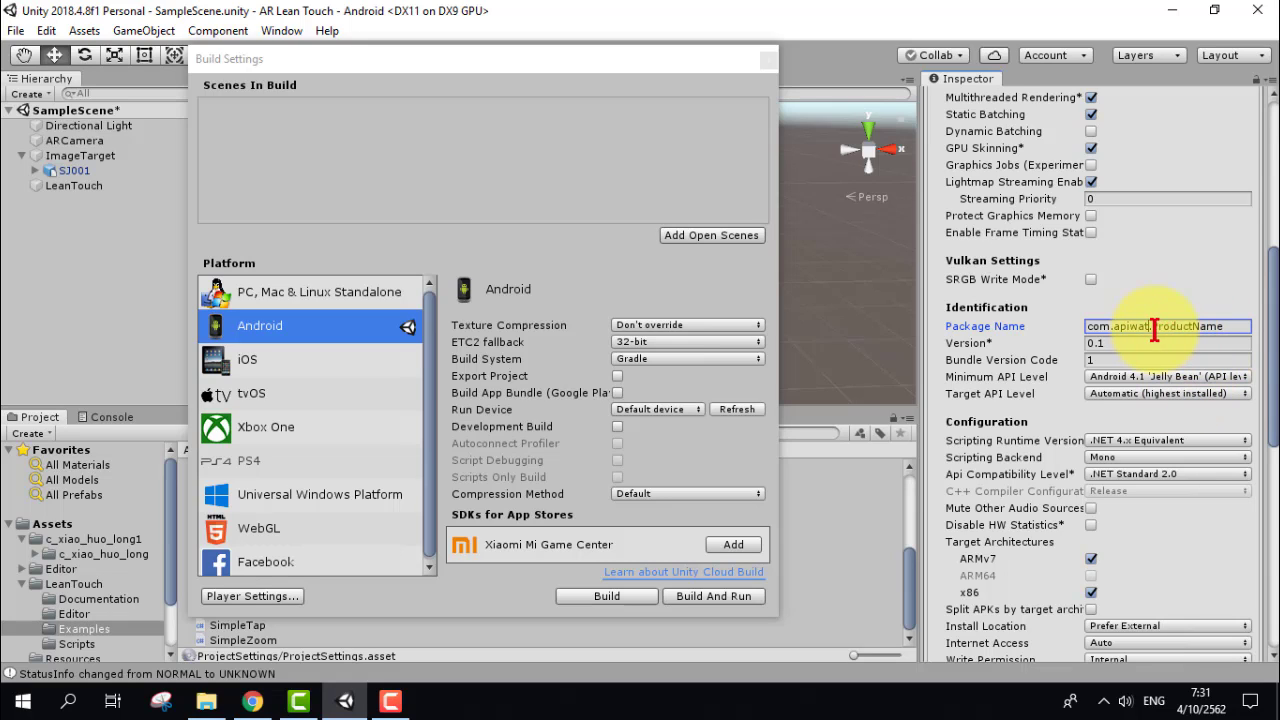
{"action": "double_click", "coordinate": [1176, 330]}
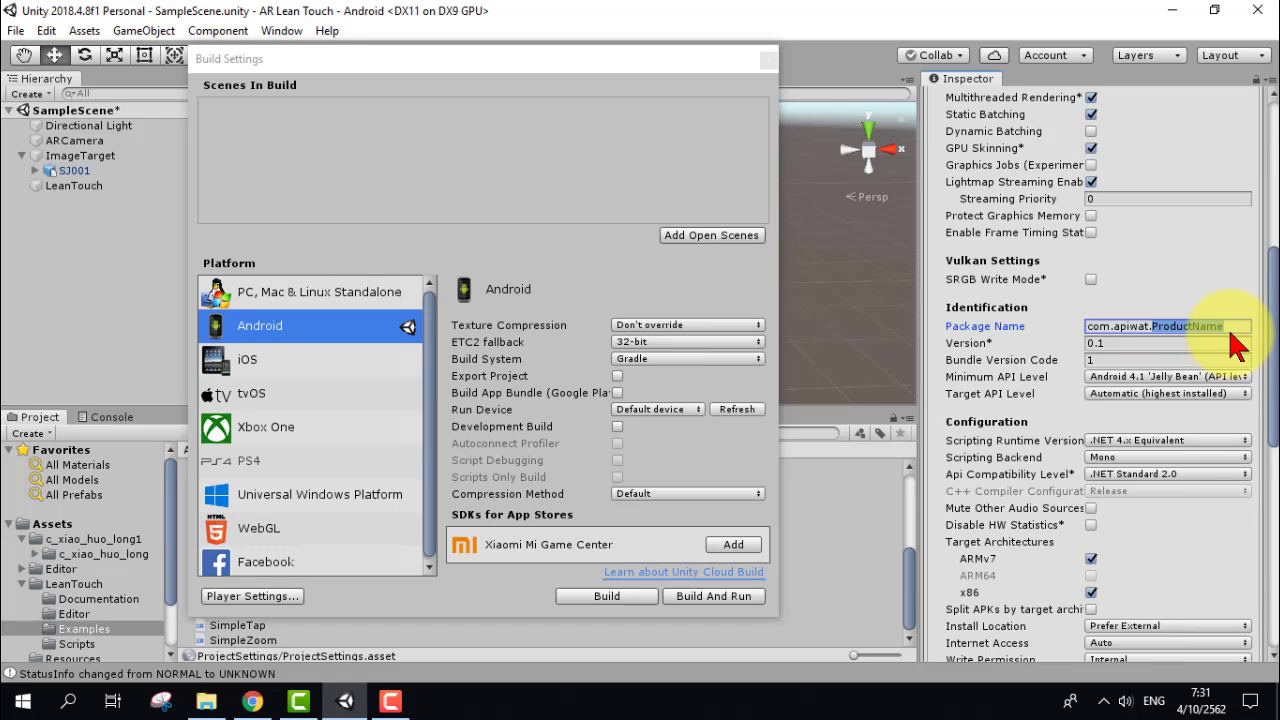
{"action": "type", "text": "arleant"}
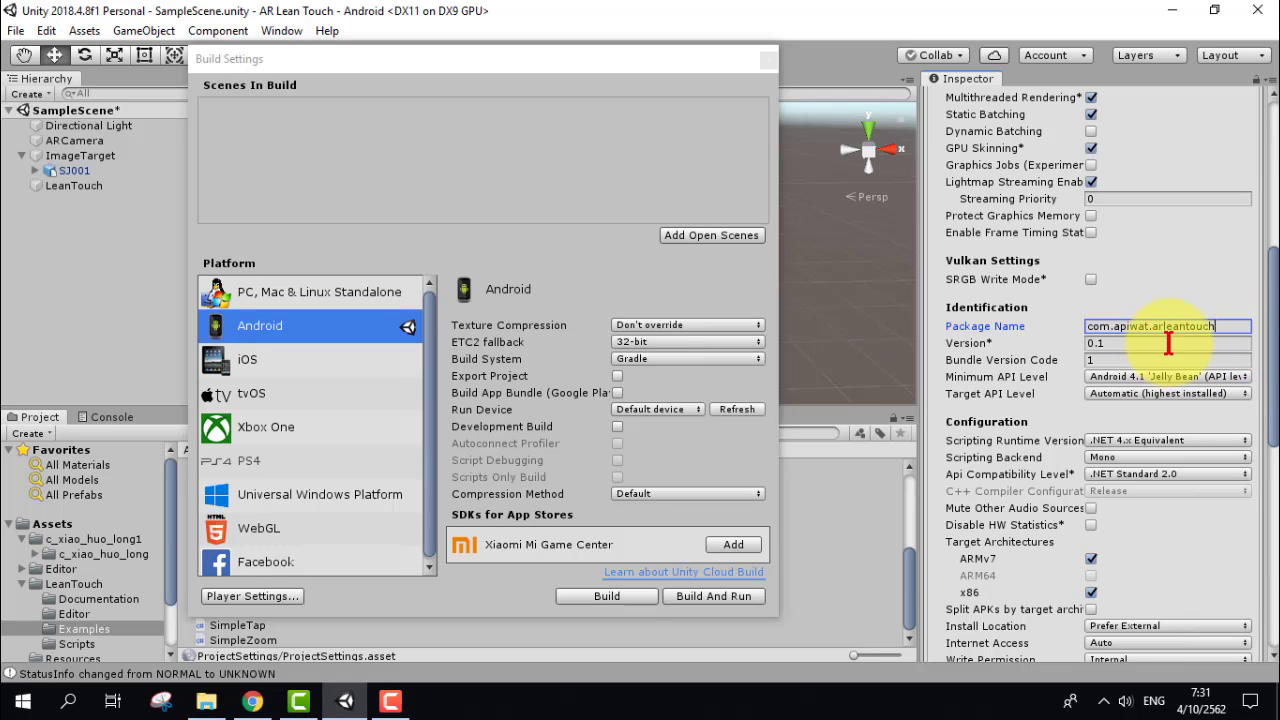
Scroll down and expand Publishing Settings to reveal keystore, key alias and minify options
{"action": "scroll", "coordinate": [1160, 480], "scroll_direction": "down", "scroll_amount": 3}
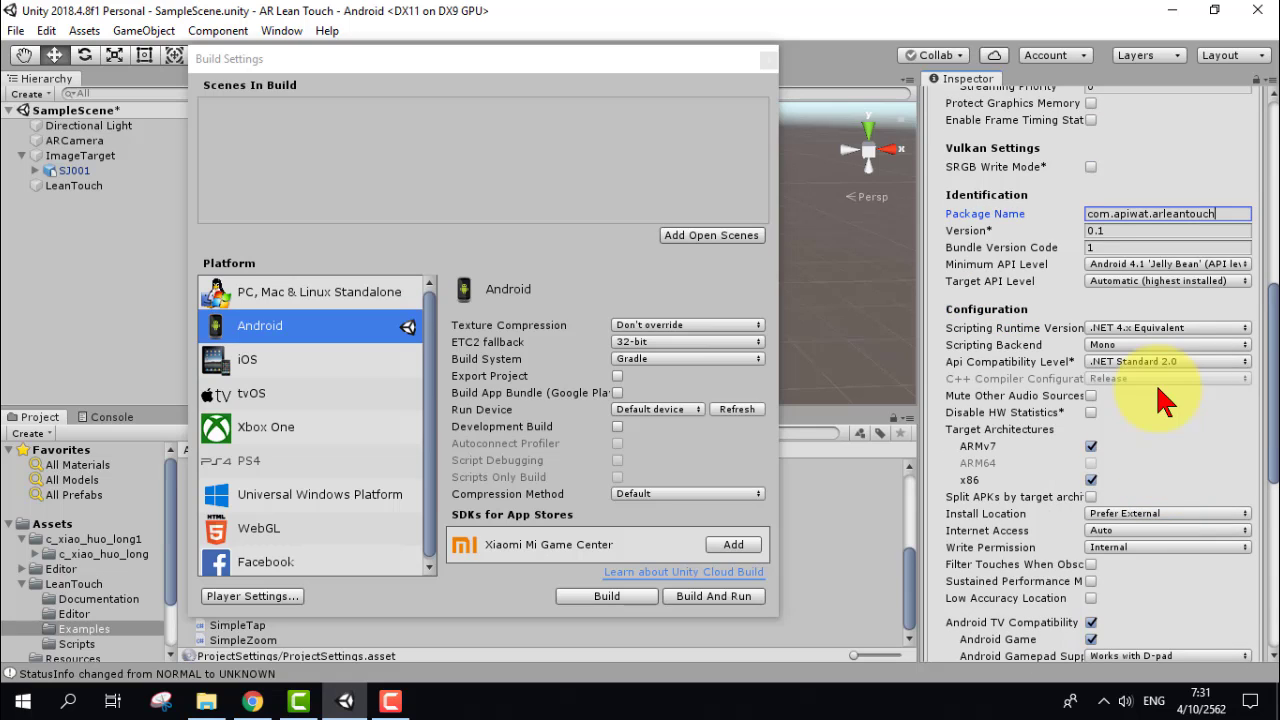
{"action": "scroll", "coordinate": [1156, 390], "scroll_direction": "down", "scroll_amount": 3}
{"action": "scroll", "coordinate": [1150, 395], "scroll_direction": "down", "scroll_amount": 3}
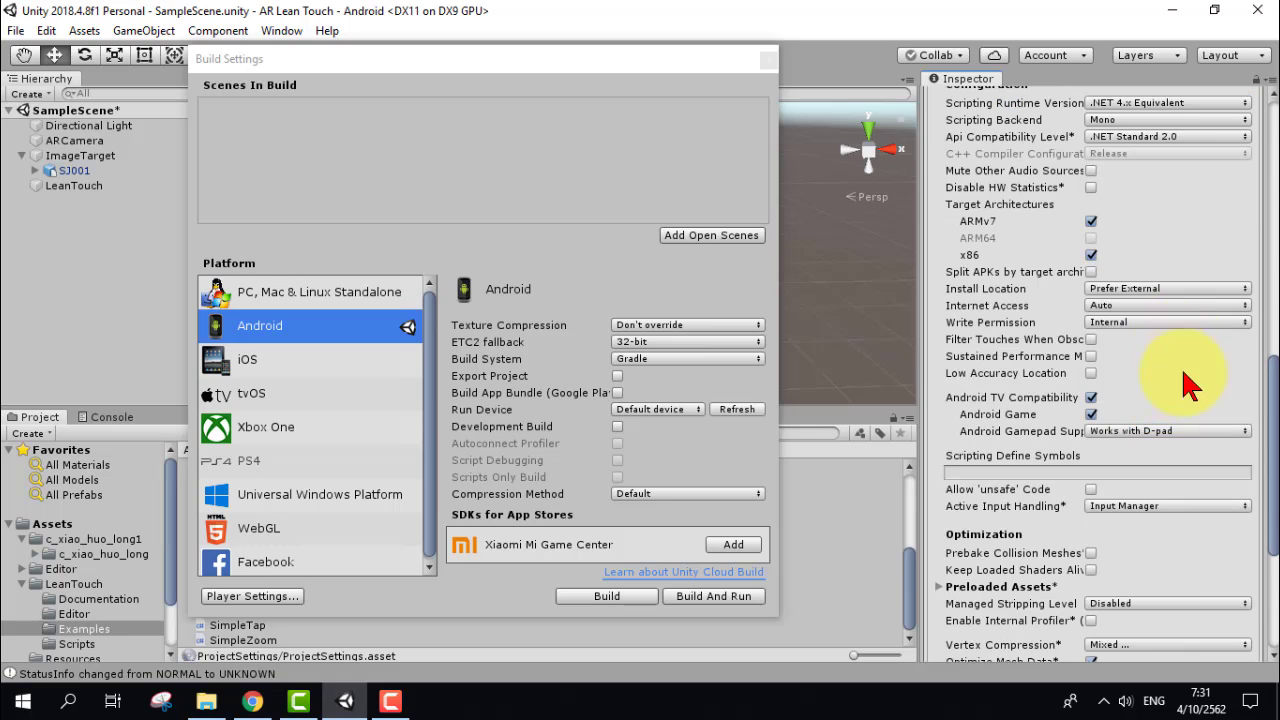
{"action": "scroll", "coordinate": [1210, 410], "scroll_direction": "down", "scroll_amount": 6}
{"action": "scroll", "coordinate": [1160, 365], "scroll_direction": "down", "scroll_amount": 1}
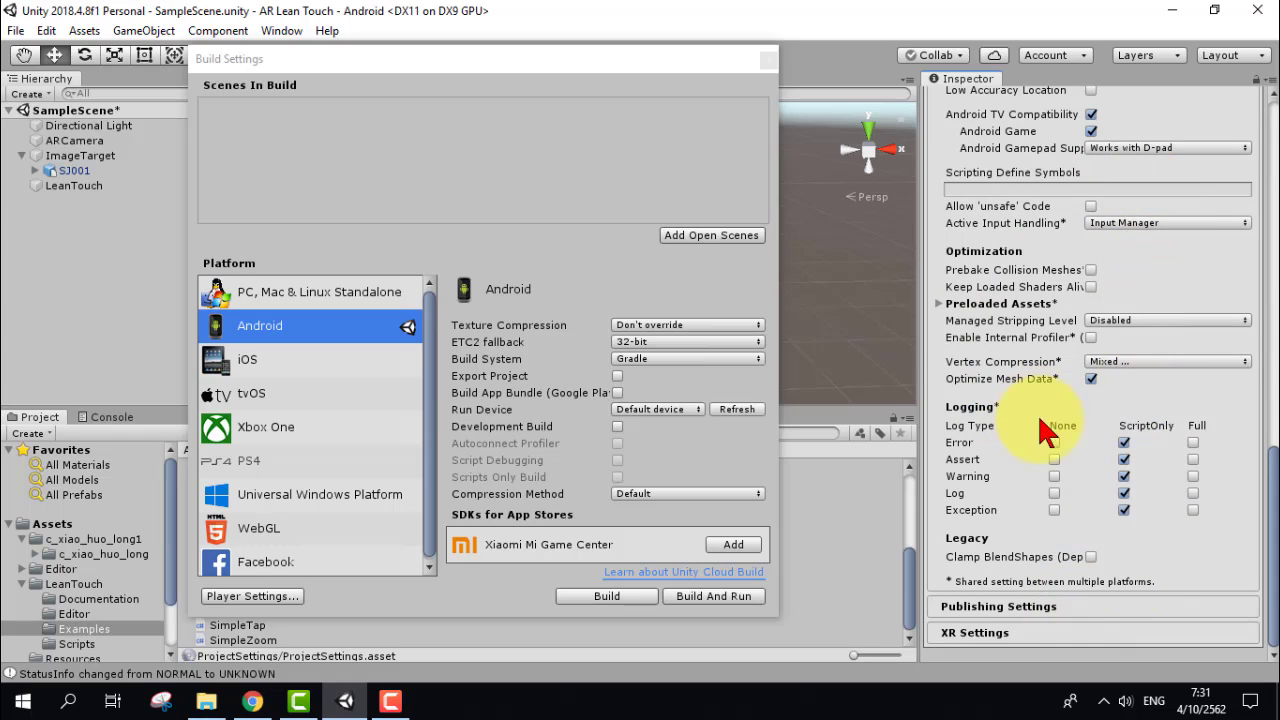
{"action": "left_click", "coordinate": [972, 608]}
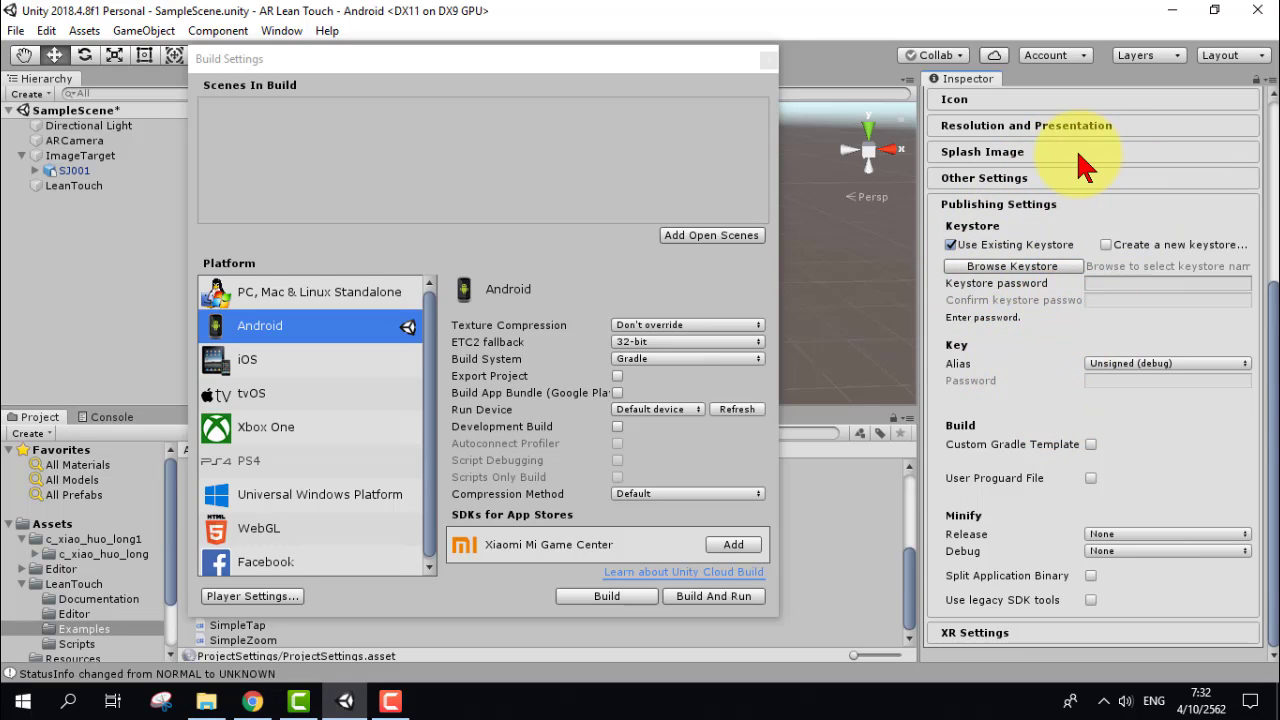
Build the Android APK, saving it as appARLeantouch in the AR Lean Touch folder
{"action": "left_click", "coordinate": [604, 600]}
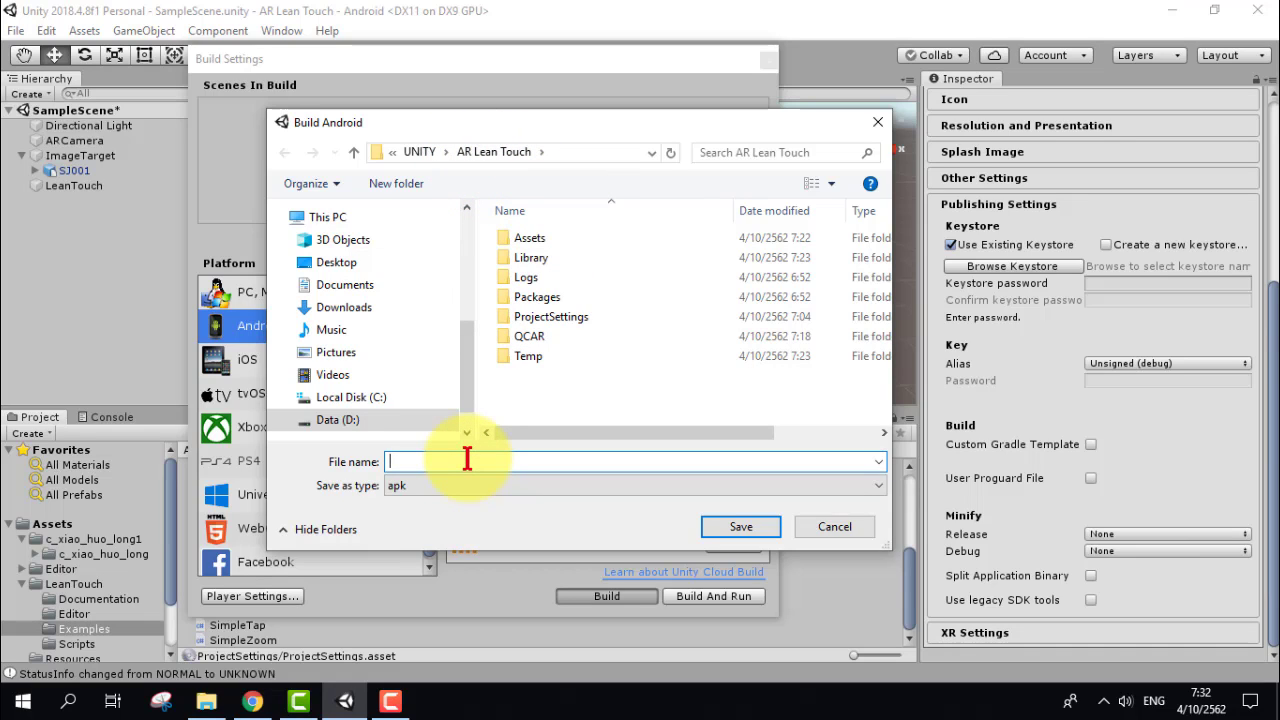
{"action": "type", "text": "app"}
{"action": "type", "text": "AR"}
{"action": "type", "text": "Lean"}
{"action": "type", "text": "t"}
{"action": "type", "text": "ou"}
{"action": "type", "text": "ch"}
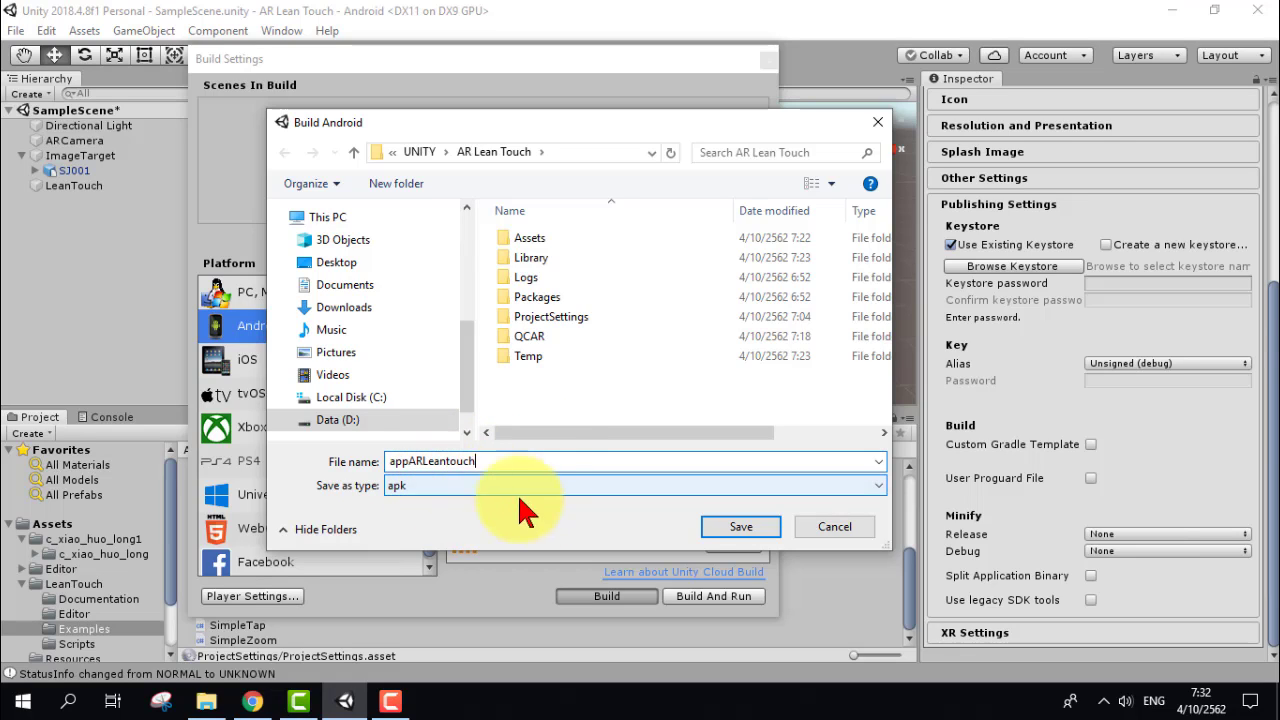
{"action": "left_click", "coordinate": [741, 527]}
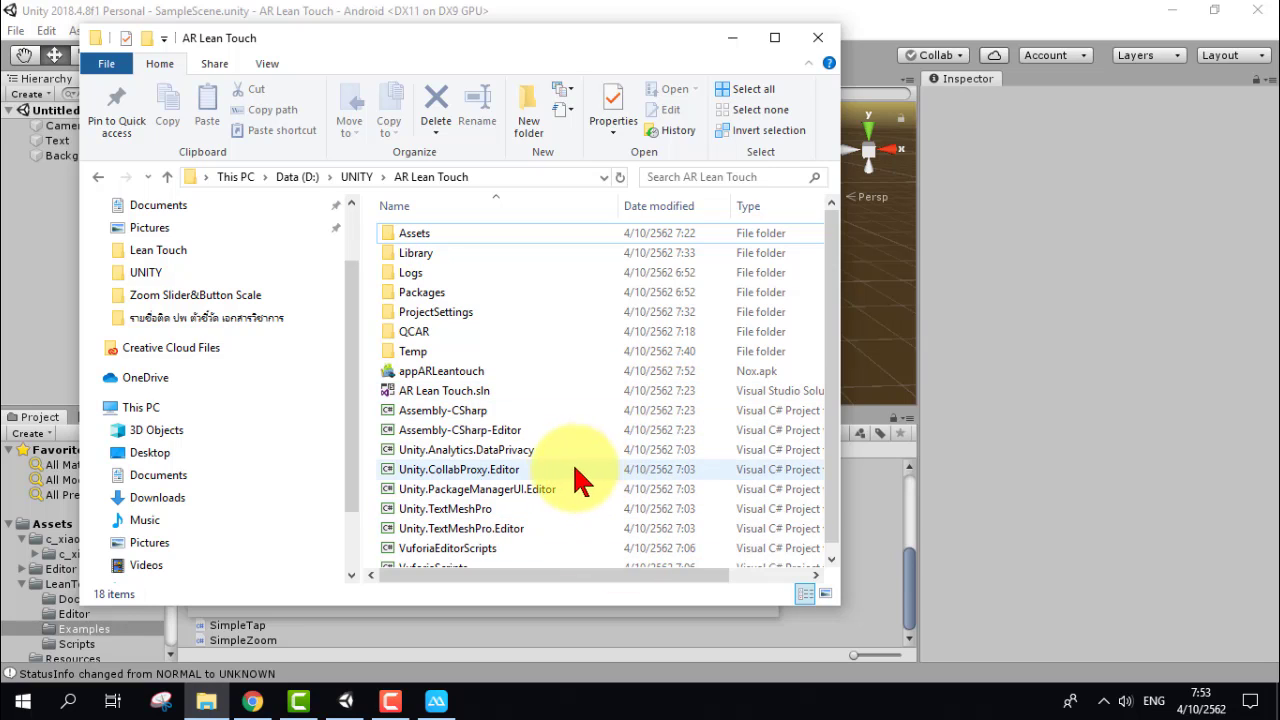
Select the built appARLeantouch APK in Explorer and bring up Google Drive in Chrome
{"action": "left_click", "coordinate": [448, 373]}
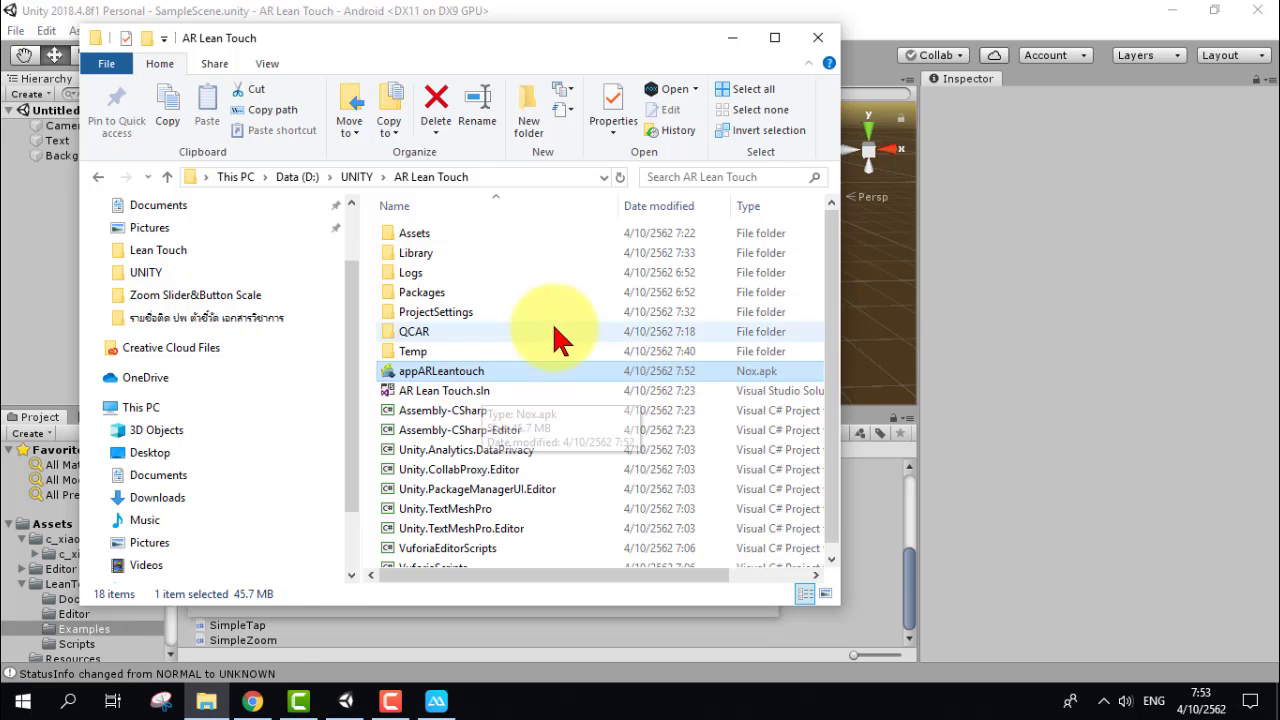
{"action": "left_click", "coordinate": [248, 702]}
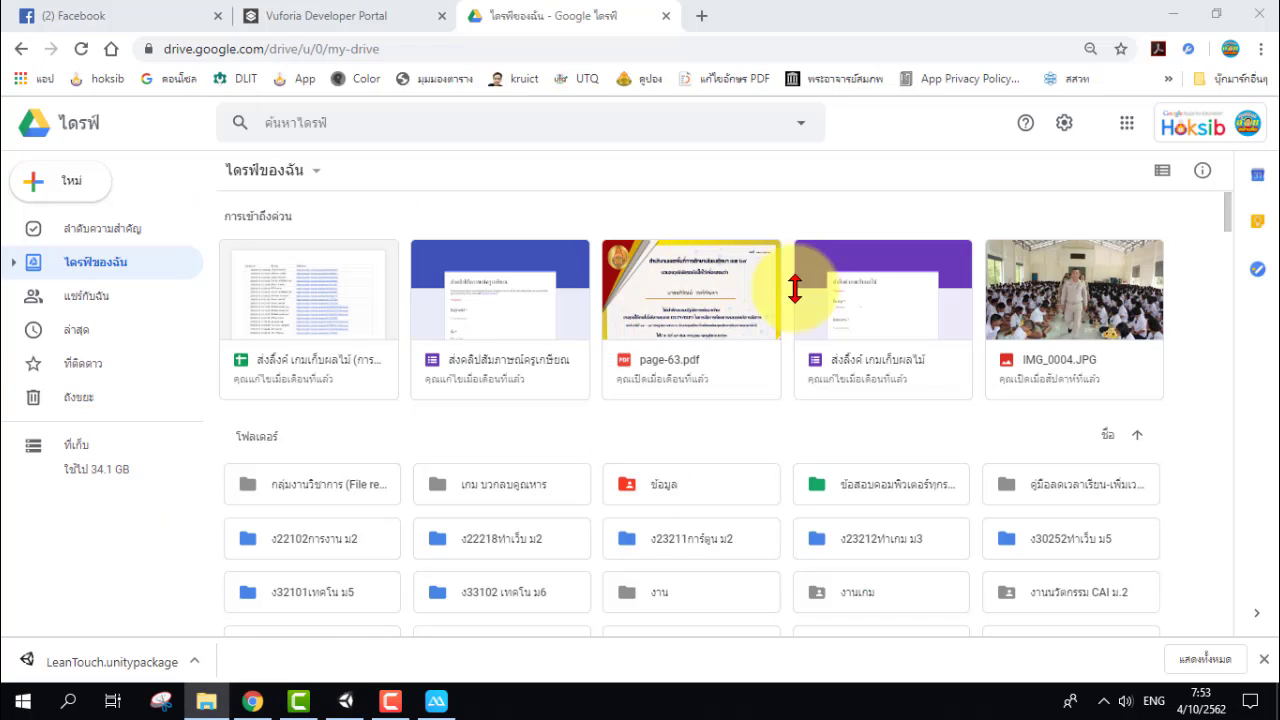
Drag appARLeantouch.apk from the project folder onto My Drive to upload it
{"action": "left_click", "coordinate": [206, 702]}
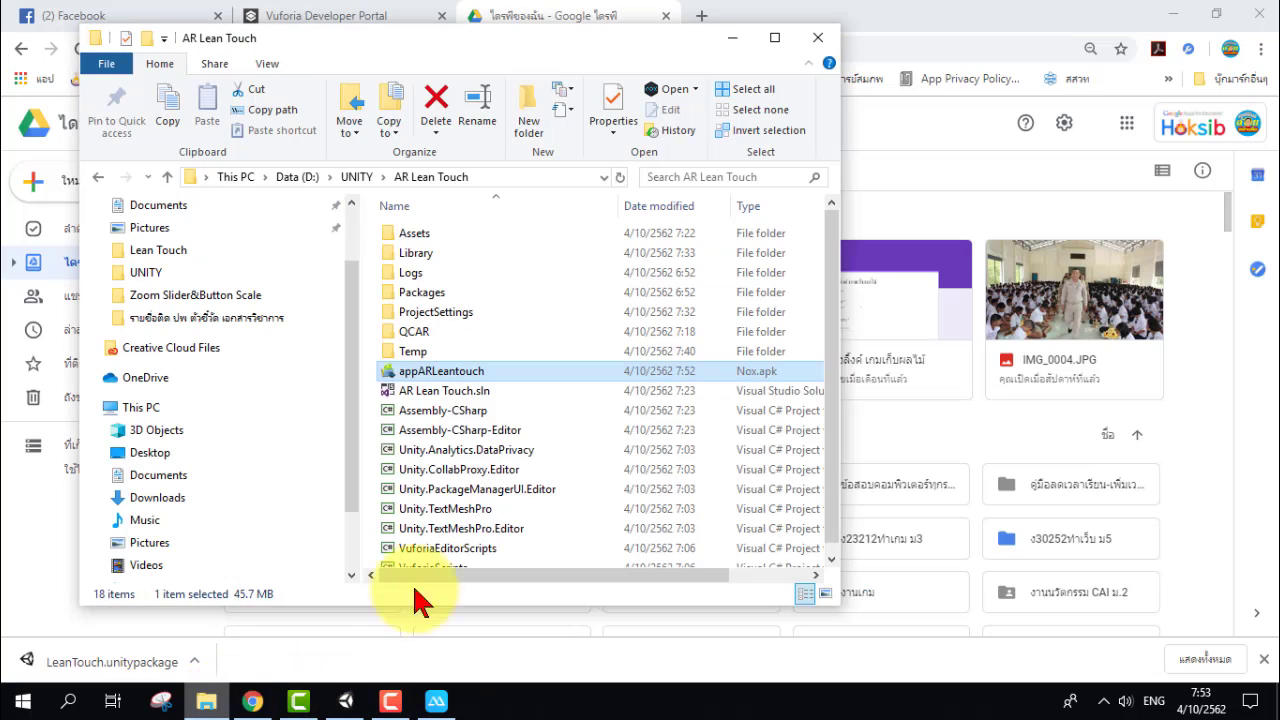
{"action": "left_click_drag", "start_coordinate": [390, 383], "coordinate": [1200, 432]}
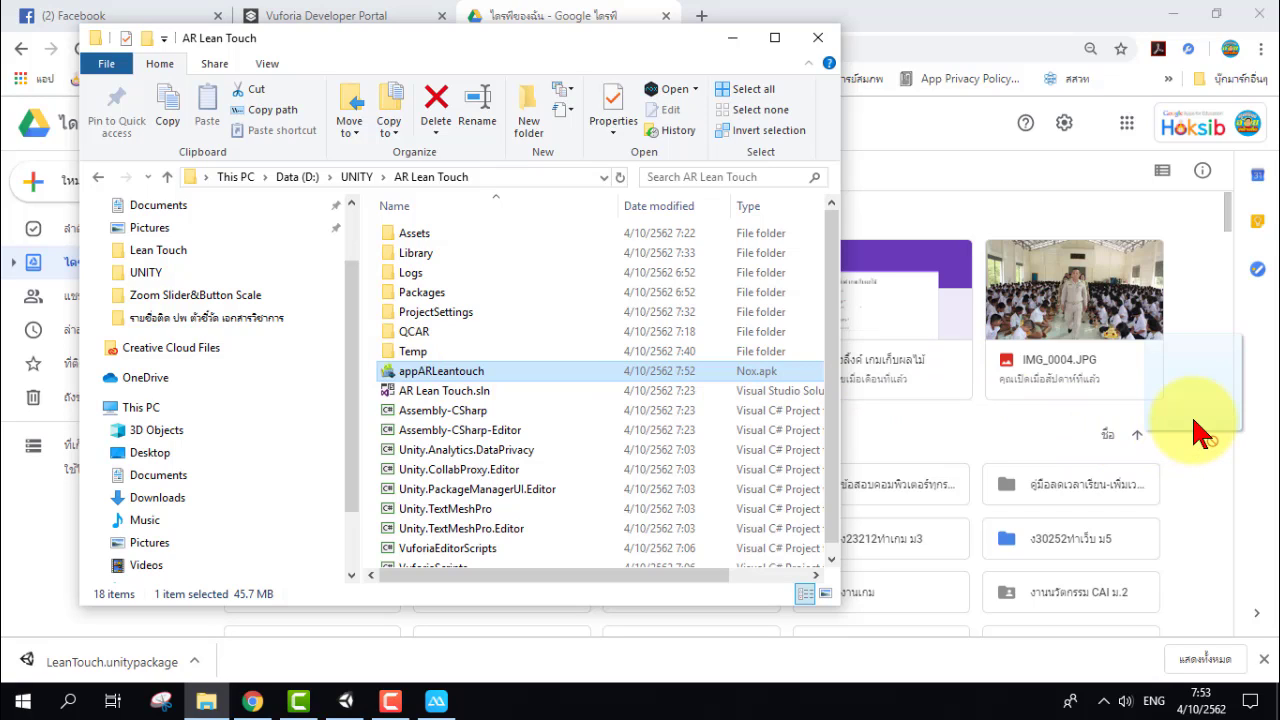
{"action": "left_click_drag", "start_coordinate": [1193, 420], "coordinate": [1193, 420]}
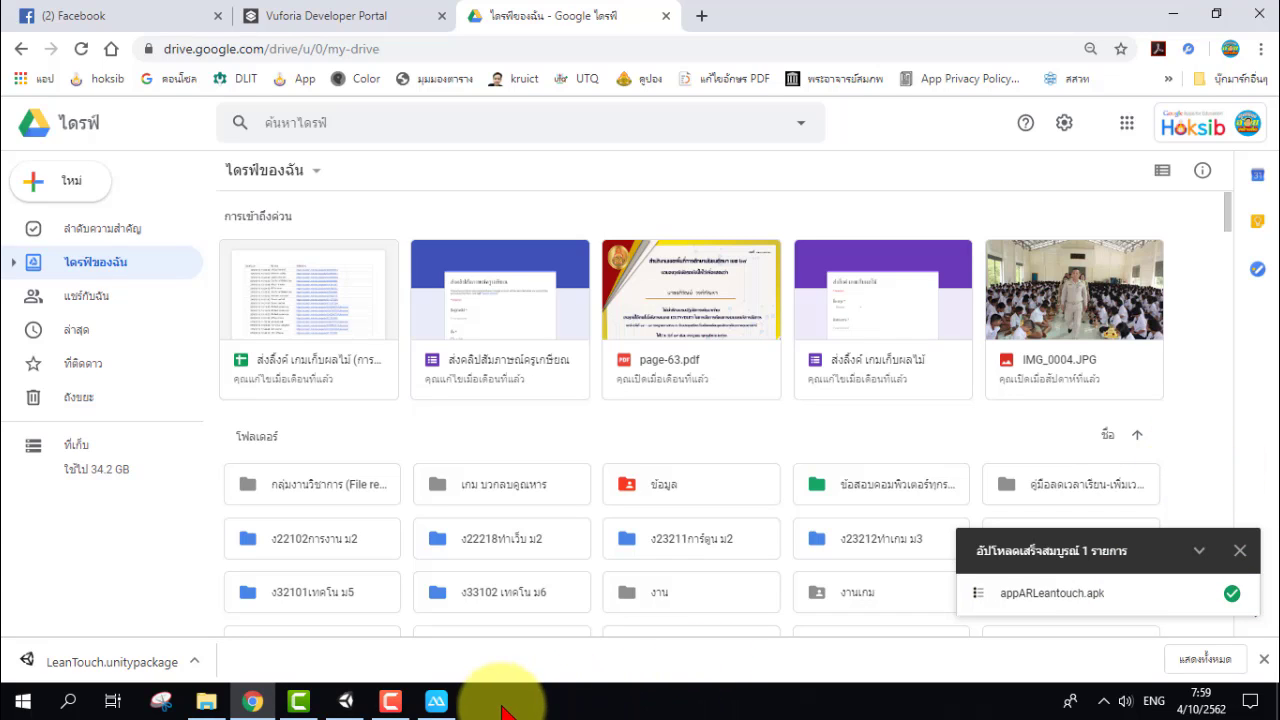
On the enlarged mirrored phone screen, open Google Drive's Recent list showing appARLeantouch.apk first
{"action": "left_click", "coordinate": [438, 701]}
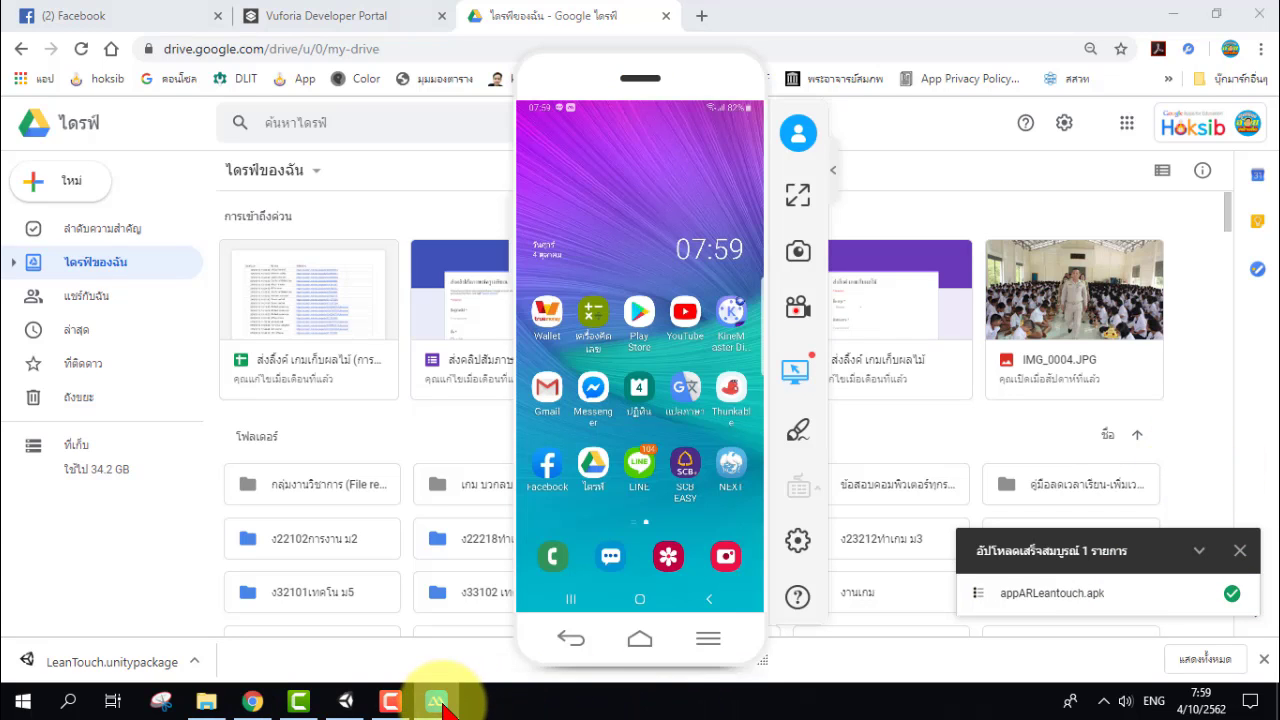
{"action": "left_click", "coordinate": [802, 193]}
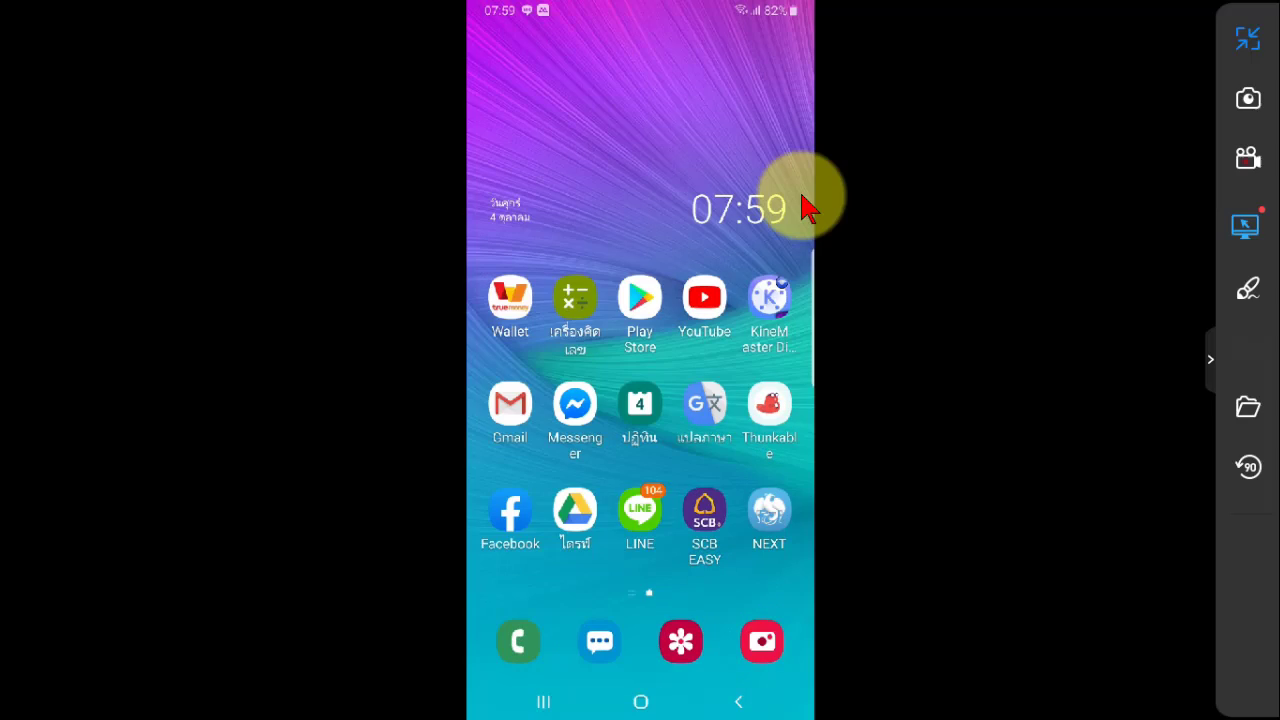
{"action": "left_click", "coordinate": [590, 535]}
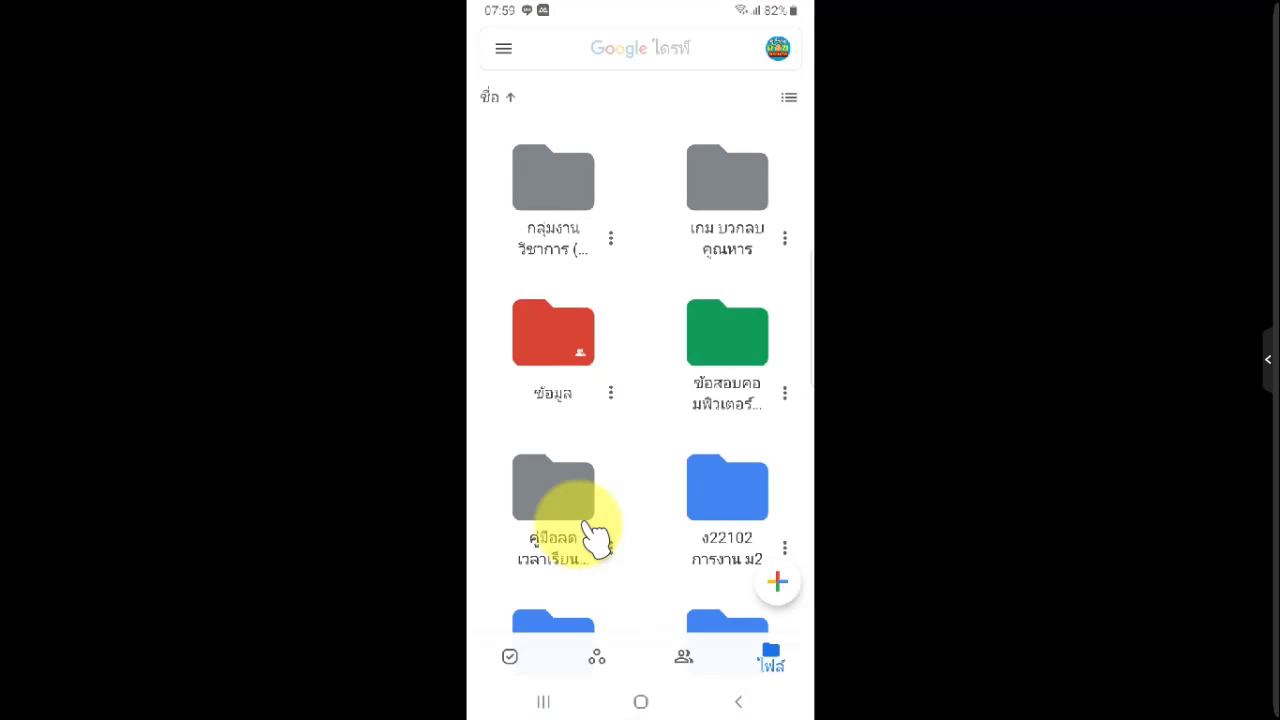
{"action": "left_click", "coordinate": [505, 50]}
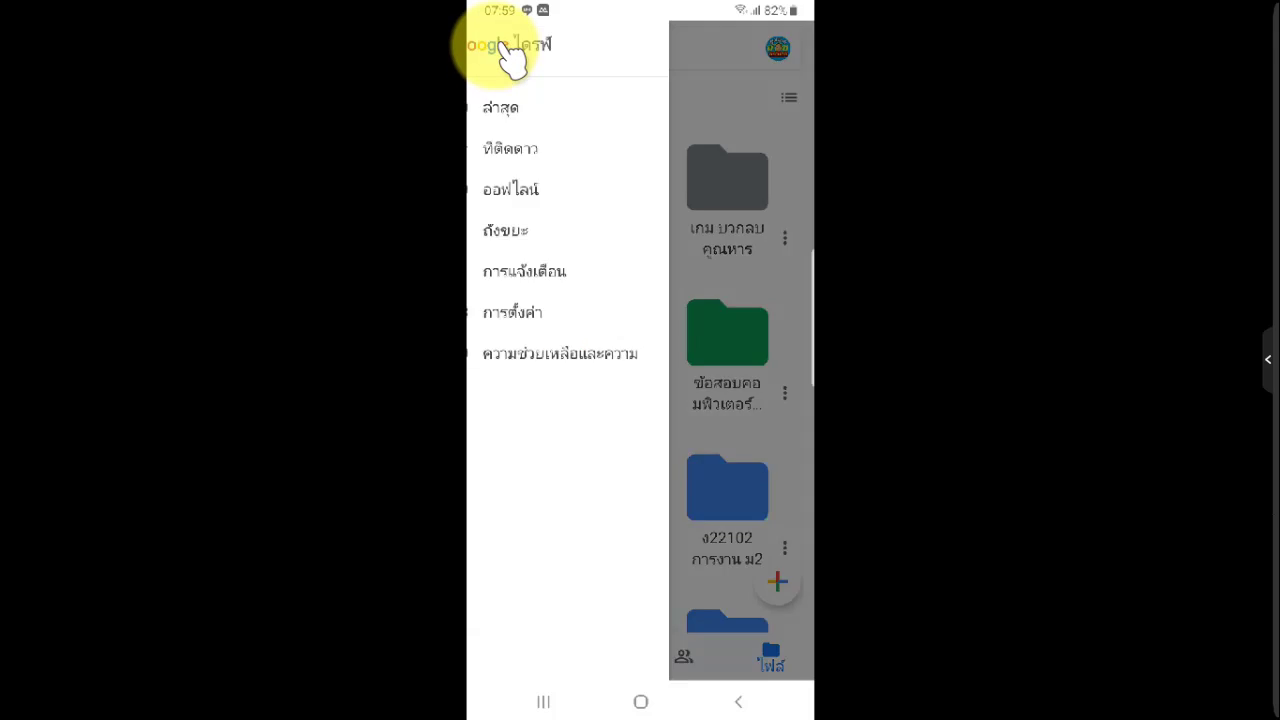
{"action": "left_click", "coordinate": [530, 106]}
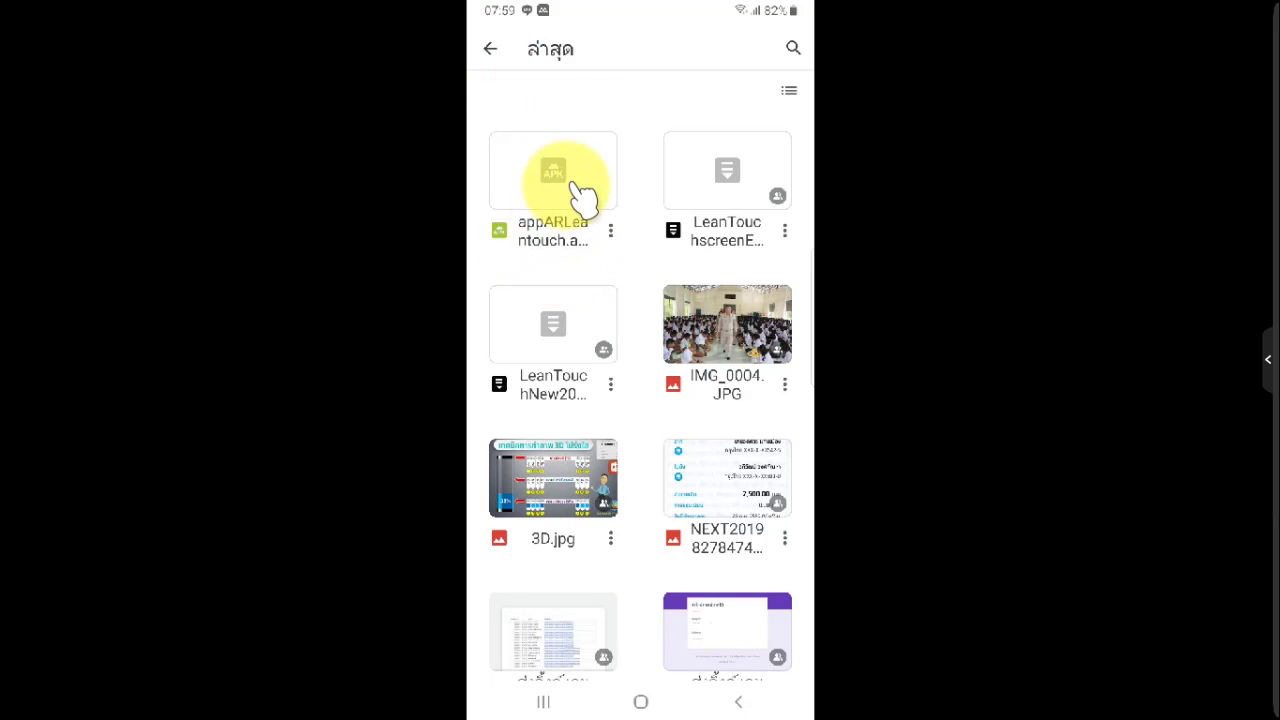
Open appARLeantouch.apk on the phone and install the AR Lean Touch app
{"action": "left_click", "coordinate": [565, 200]}
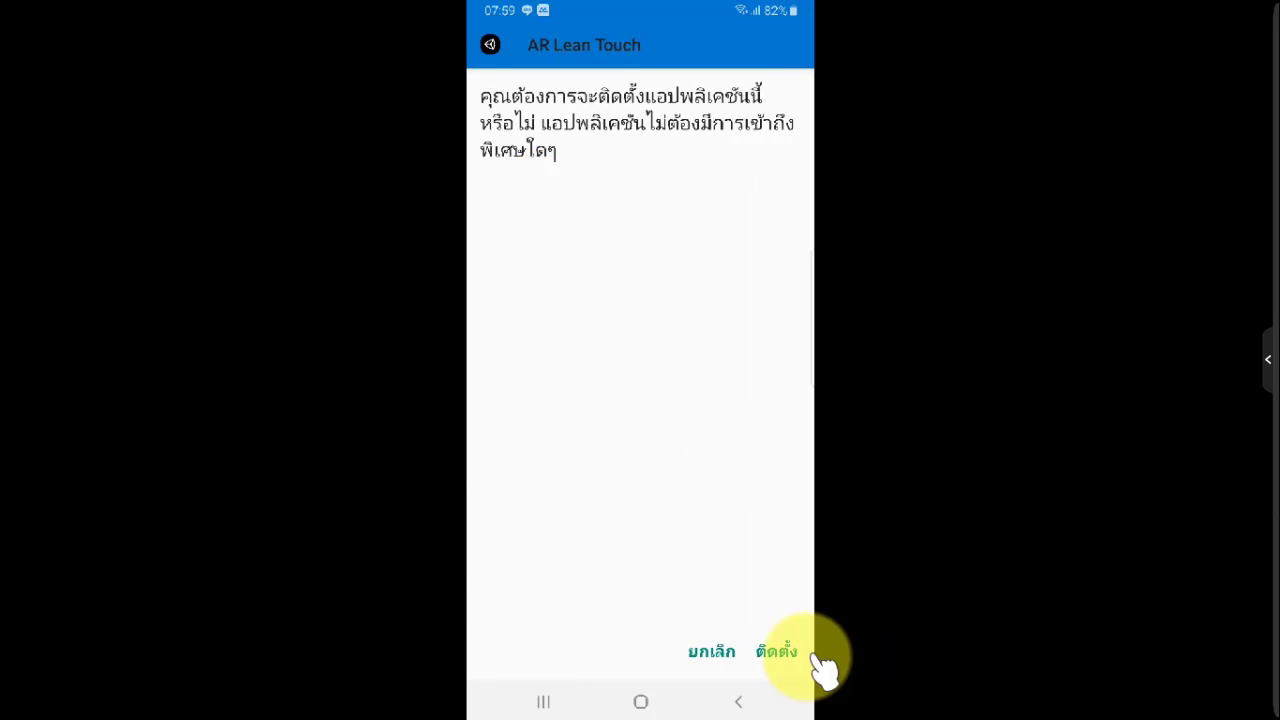
{"action": "left_click", "coordinate": [777, 652]}
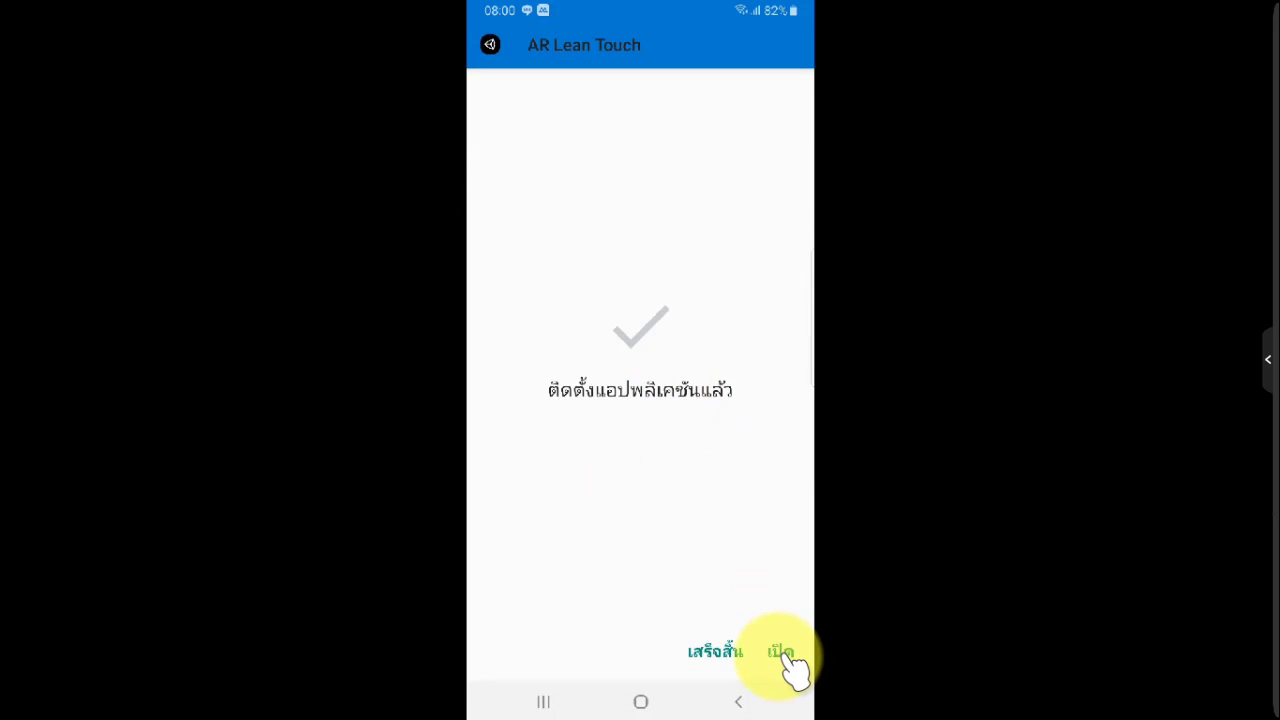
Open the newly installed AR Lean Touch app and allow it camera access
{"action": "left_click", "coordinate": [785, 655]}
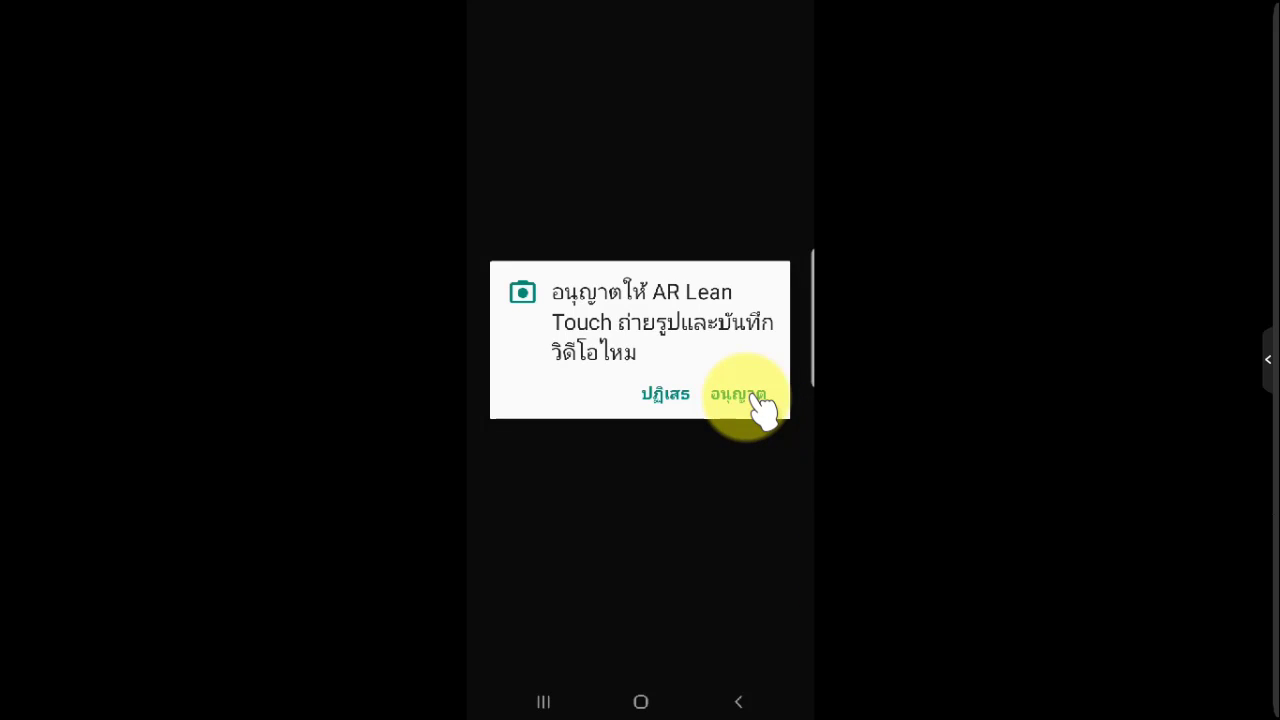
{"action": "left_click", "coordinate": [757, 396]}
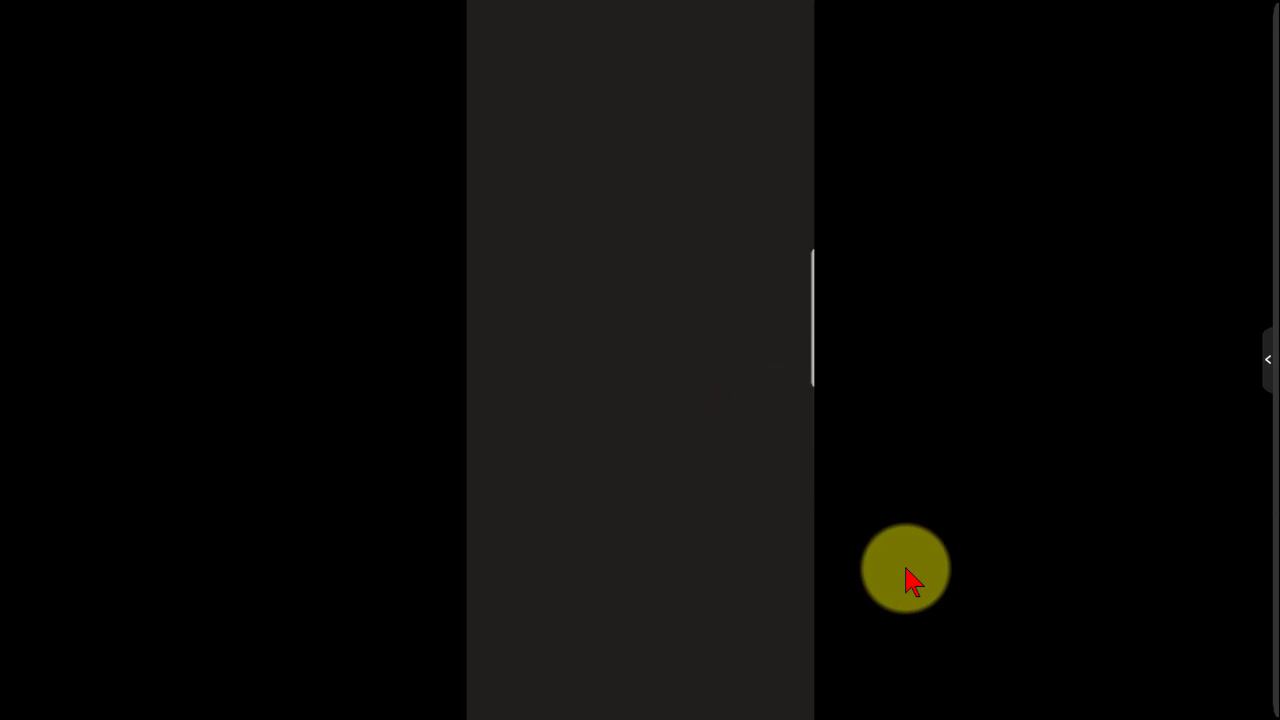